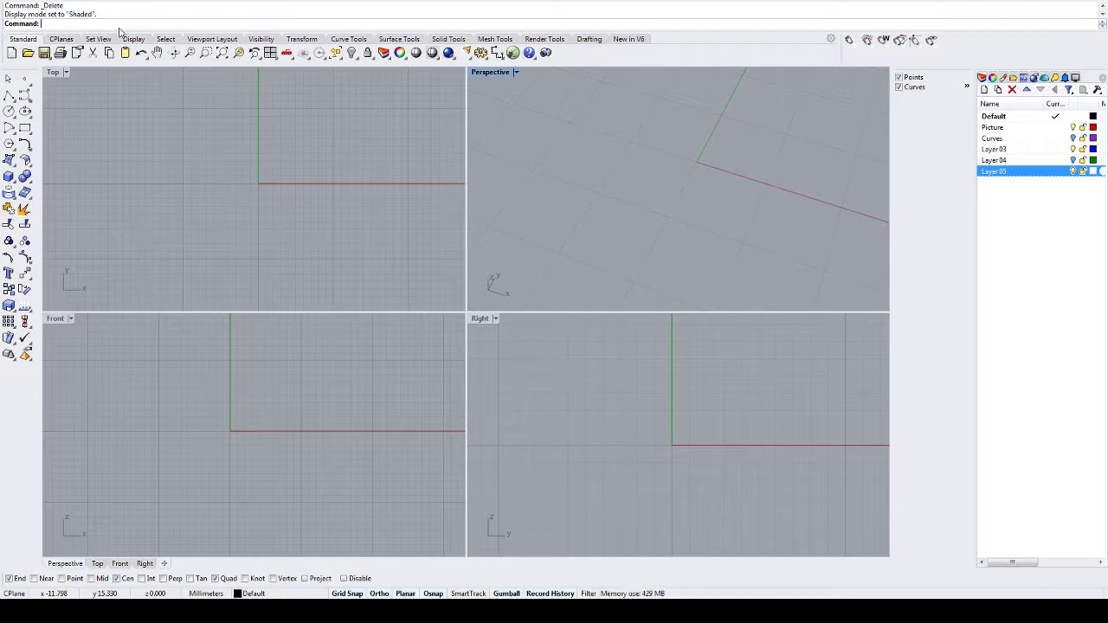
- Place Varicite.jpg as a picture plane in the Top view, starting at about (-10.25, 10.5) and extending diagonally past the origin
text(icture)
key(Return)
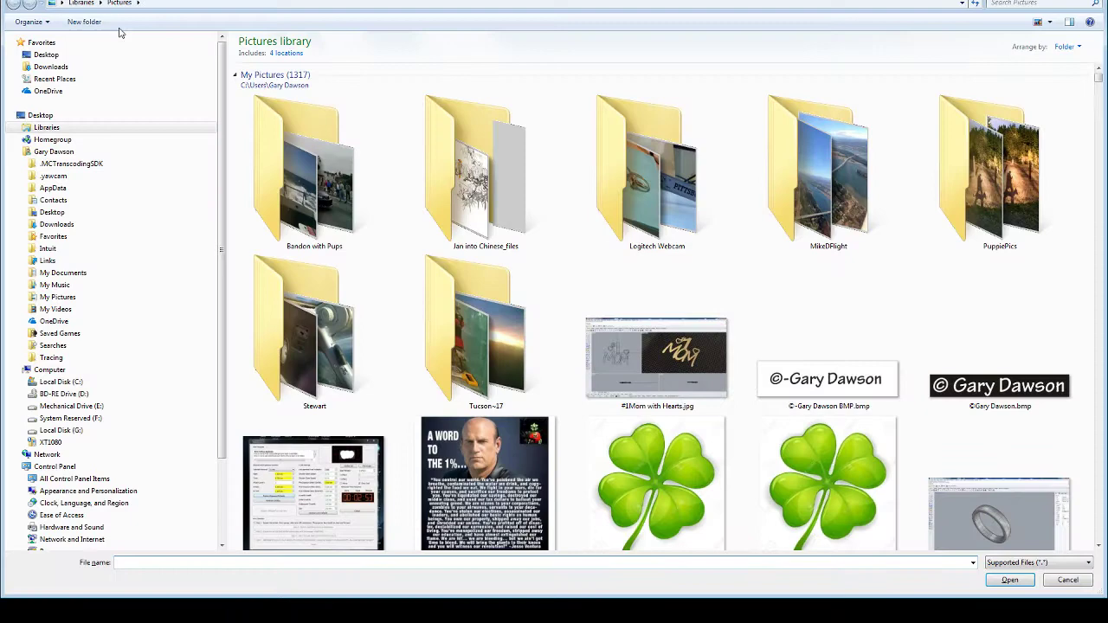
click(1009, 4)
click(998, 17)
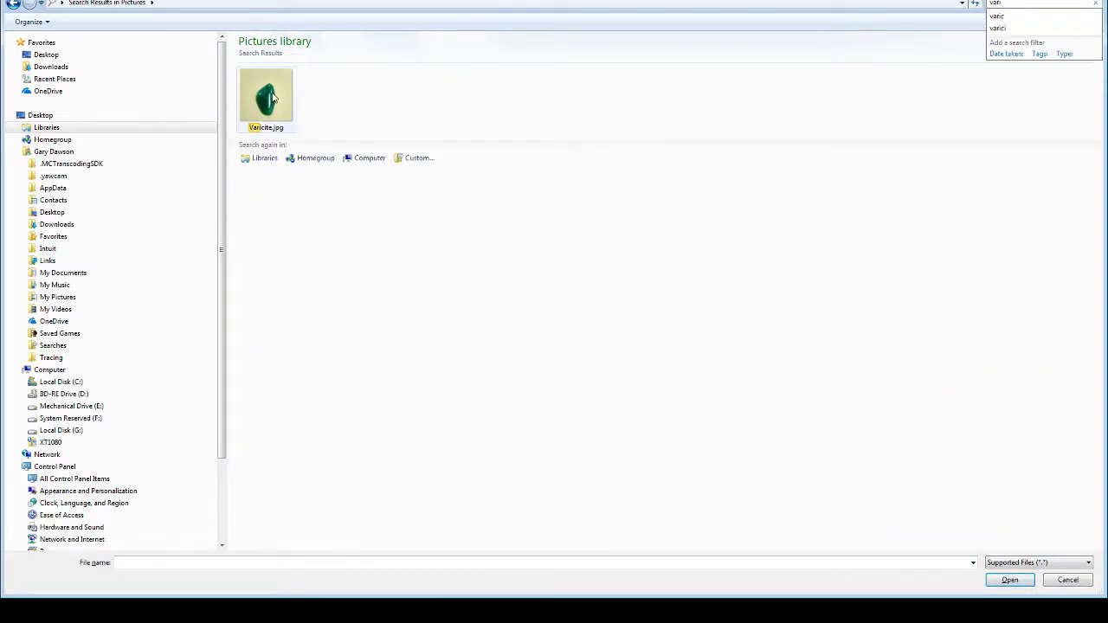
double_click(266, 93)
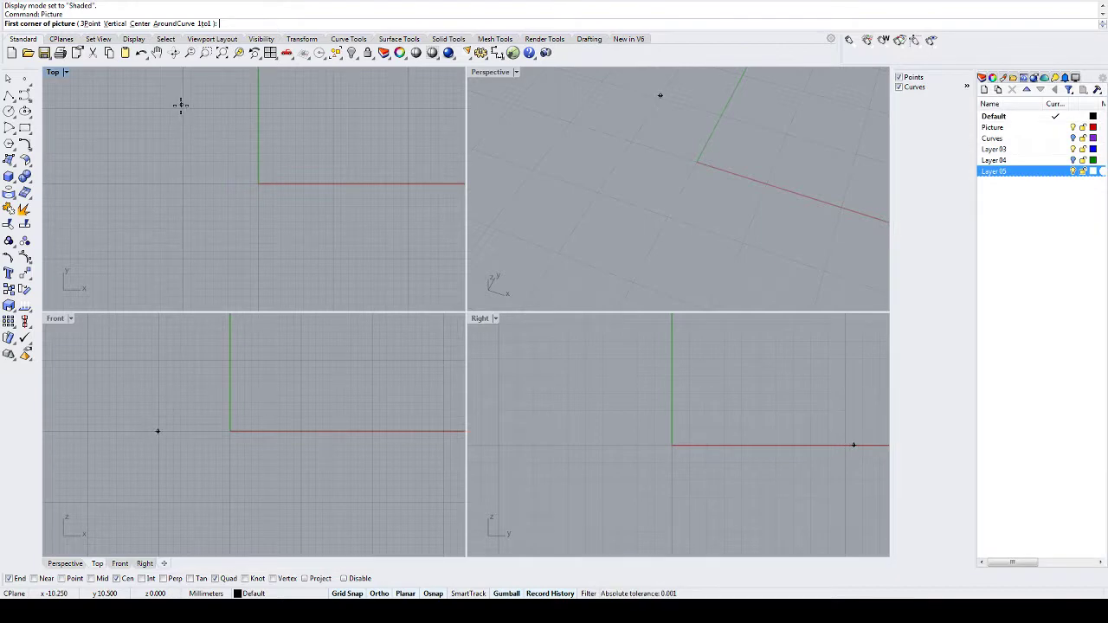
click(181, 105)
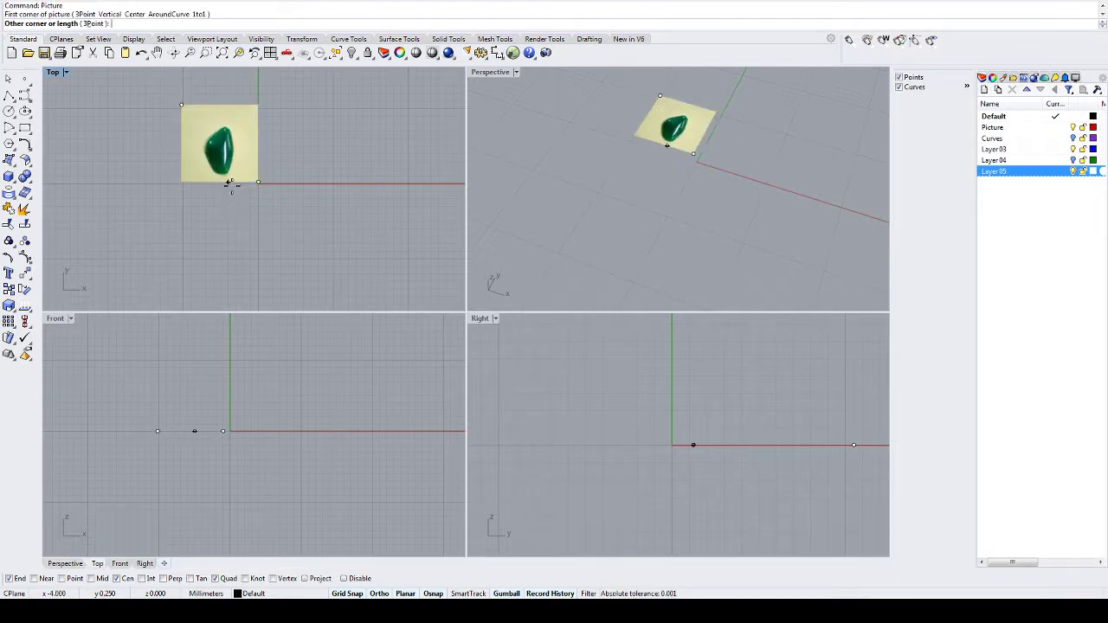
click(372, 295)
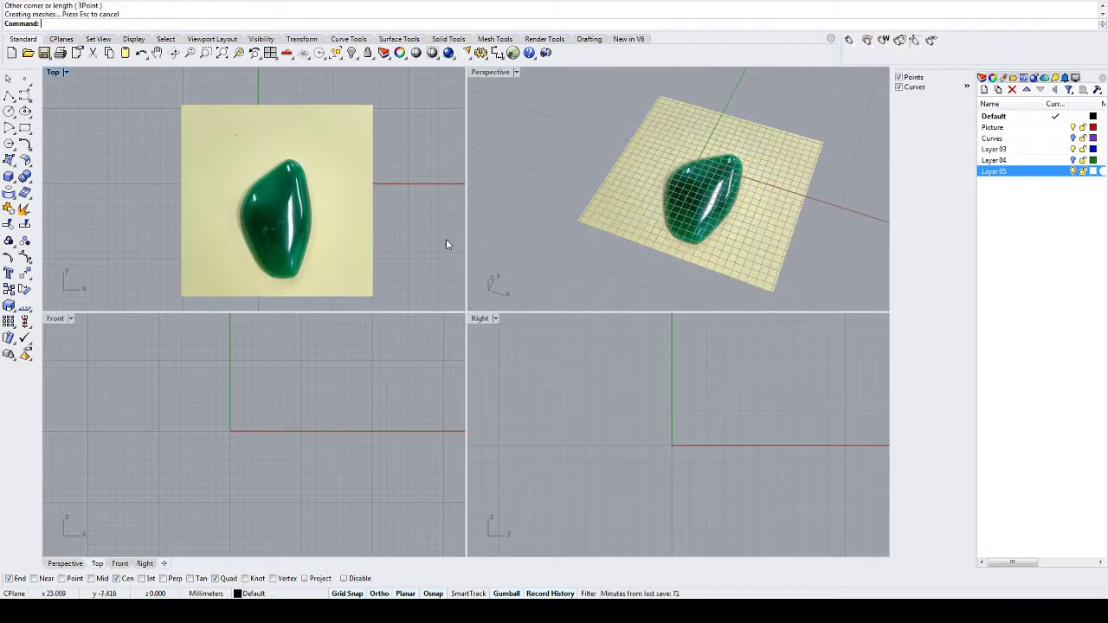
- Move the picture plane to the Picture layer and lock that layer
click(786, 163)
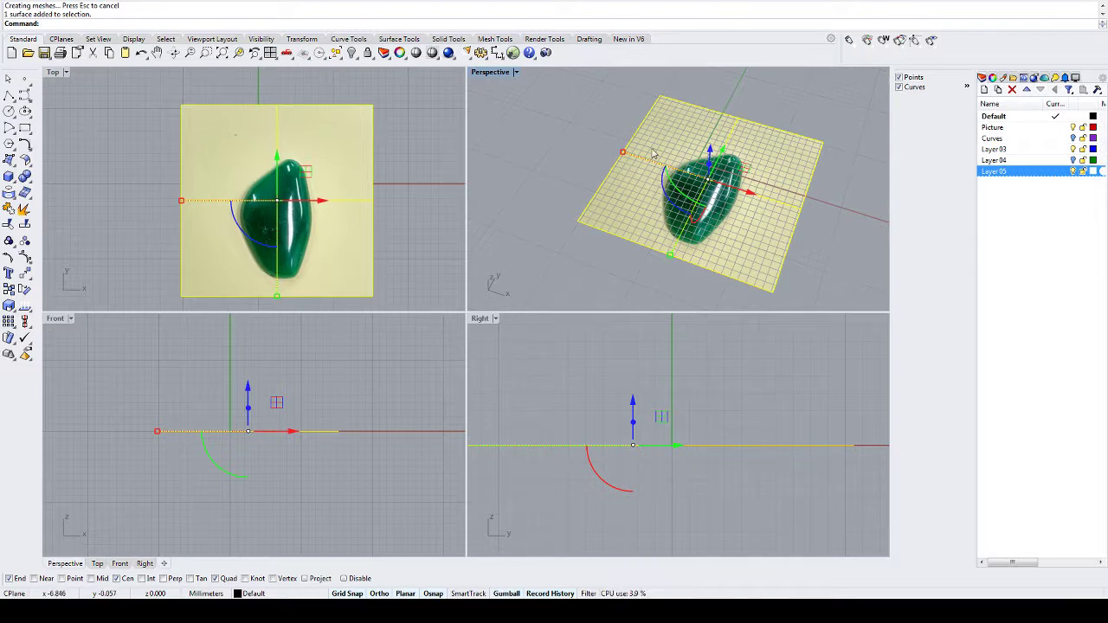
click(259, 593)
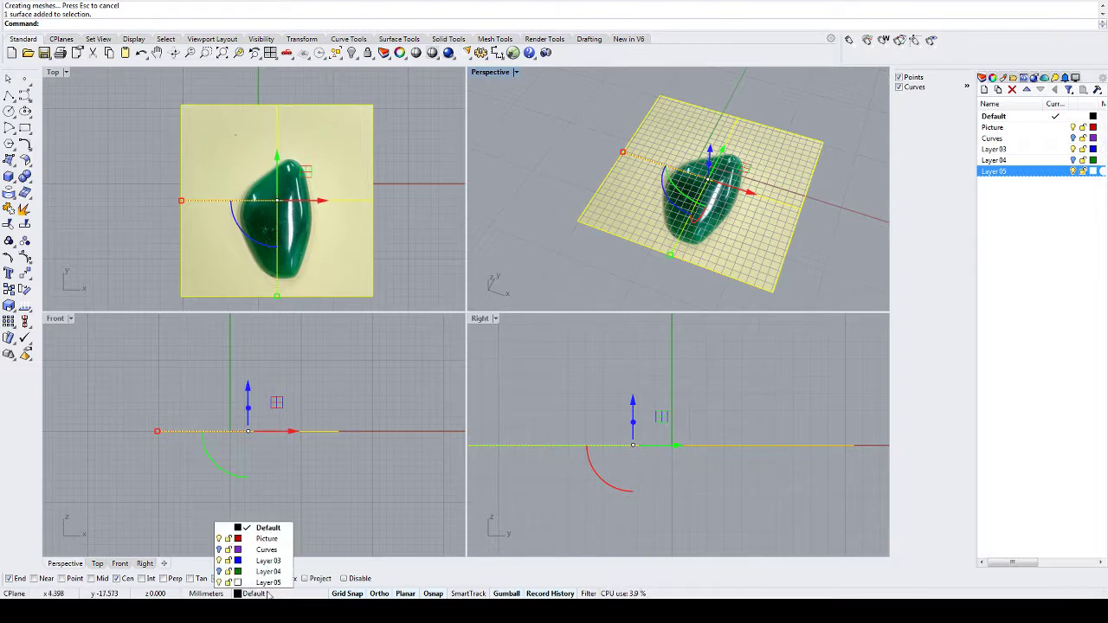
click(265, 540)
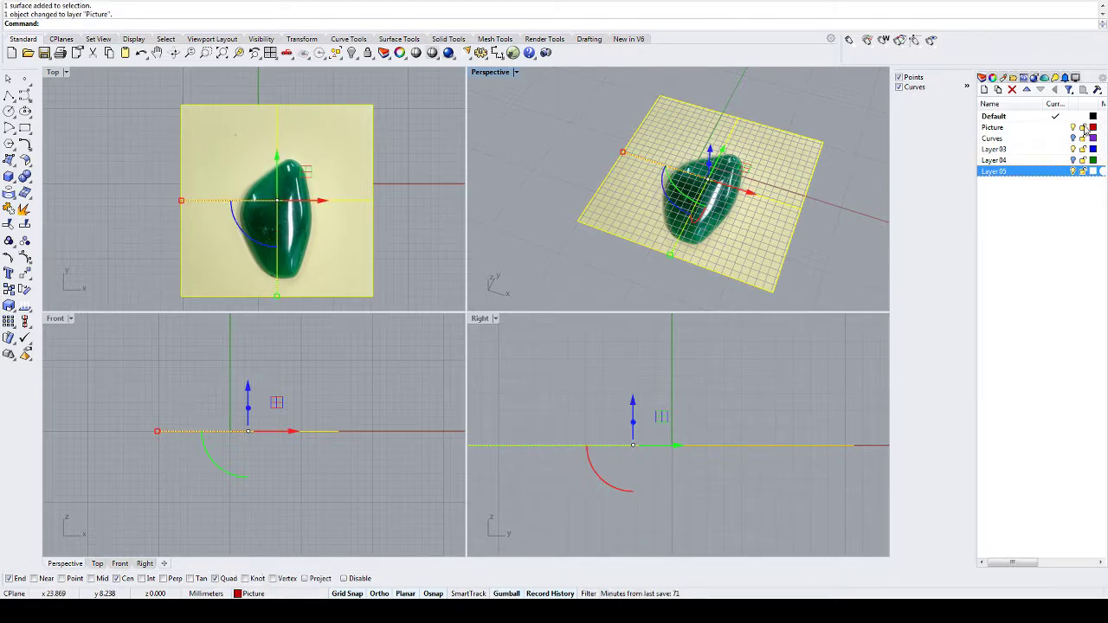
click(1084, 128)
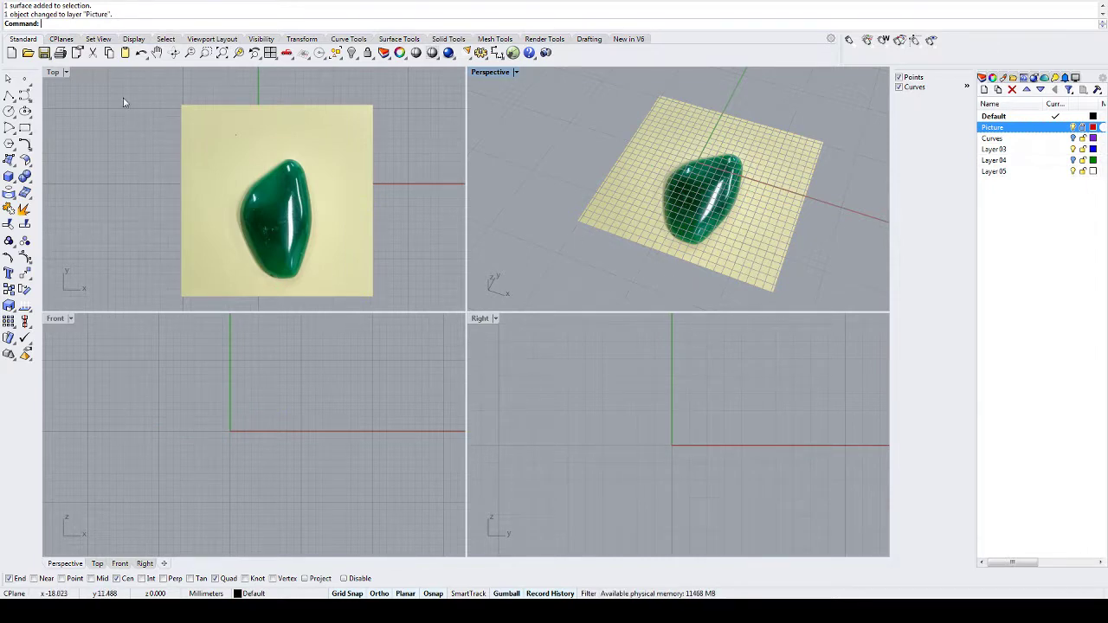
- With grid snap and ortho off, trace the green stone's outline in the Top view with a closed degree-3 control point curve
double_click(54, 73)
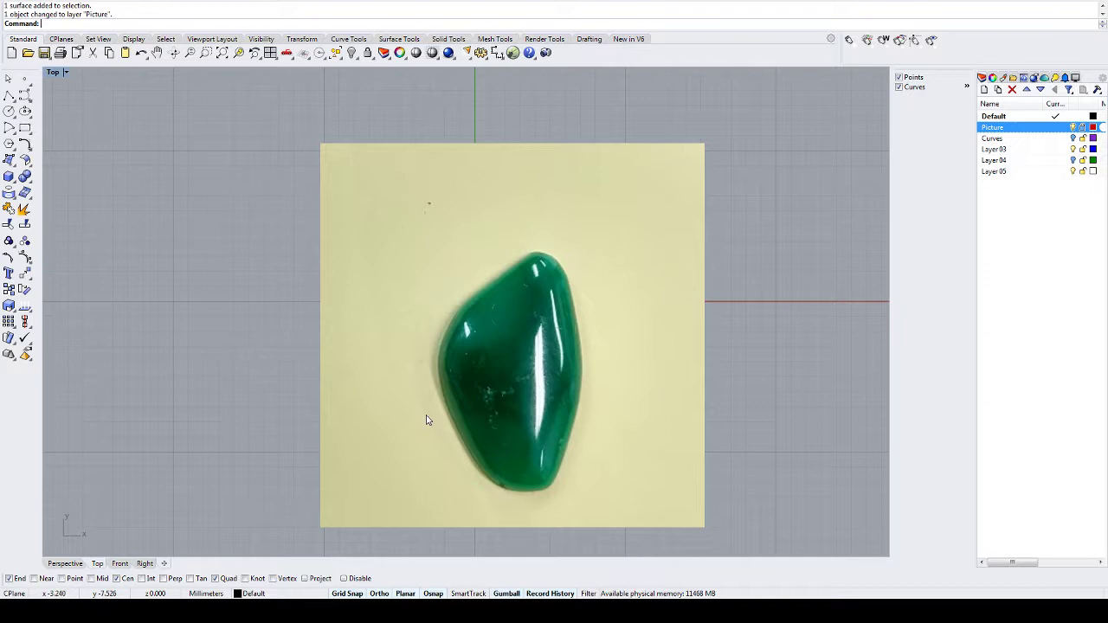
right_drag(425, 415, 410, 369)
scroll(451, 349, up, 5)
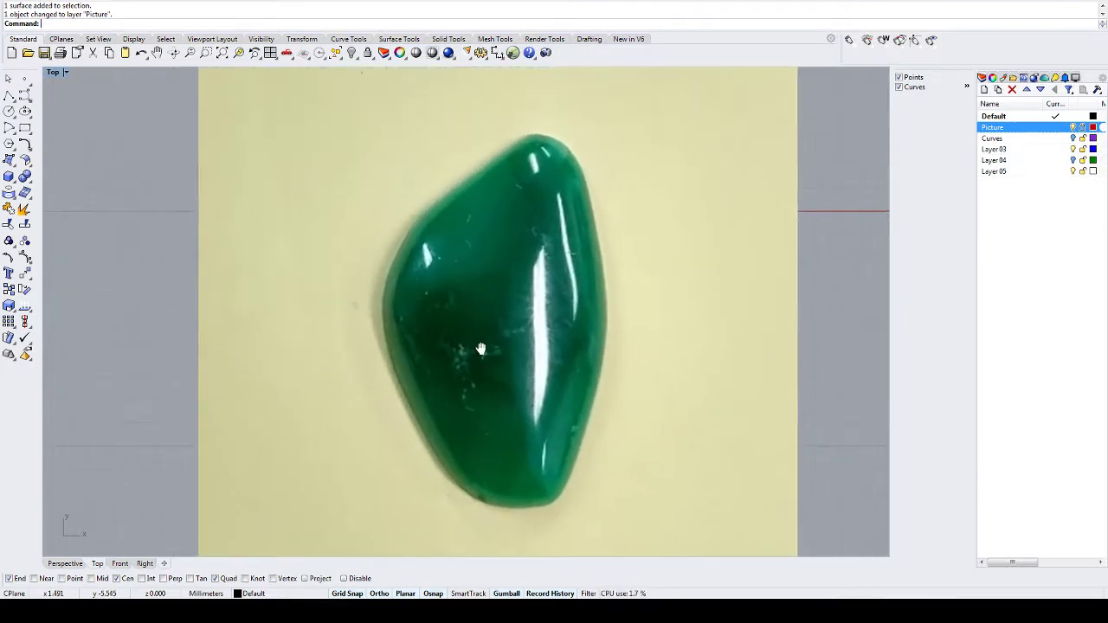
click(25, 96)
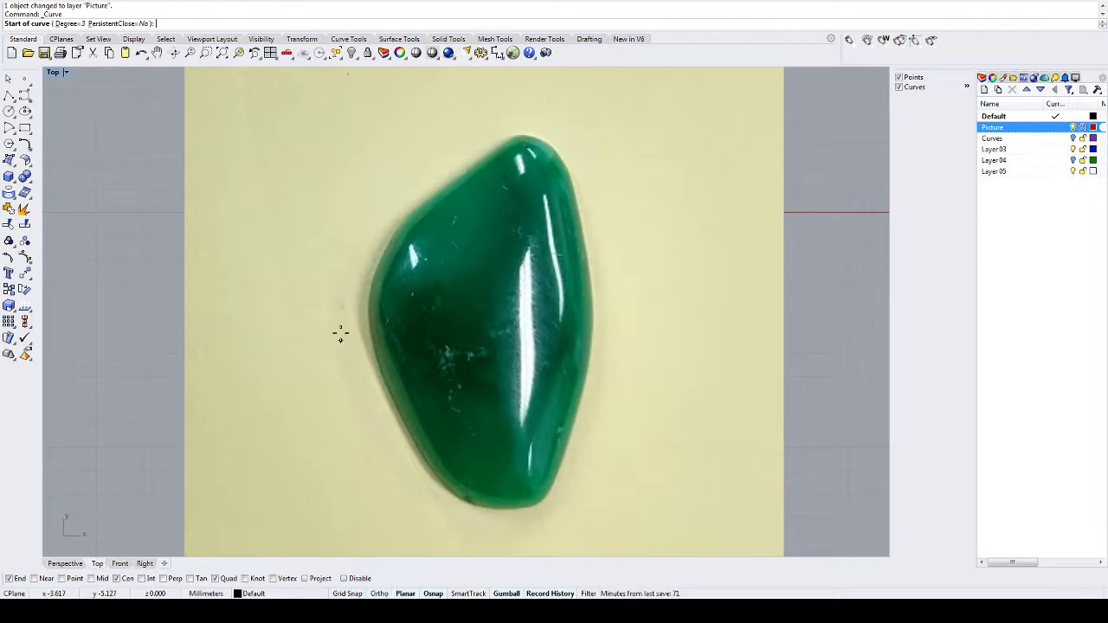
click(522, 134)
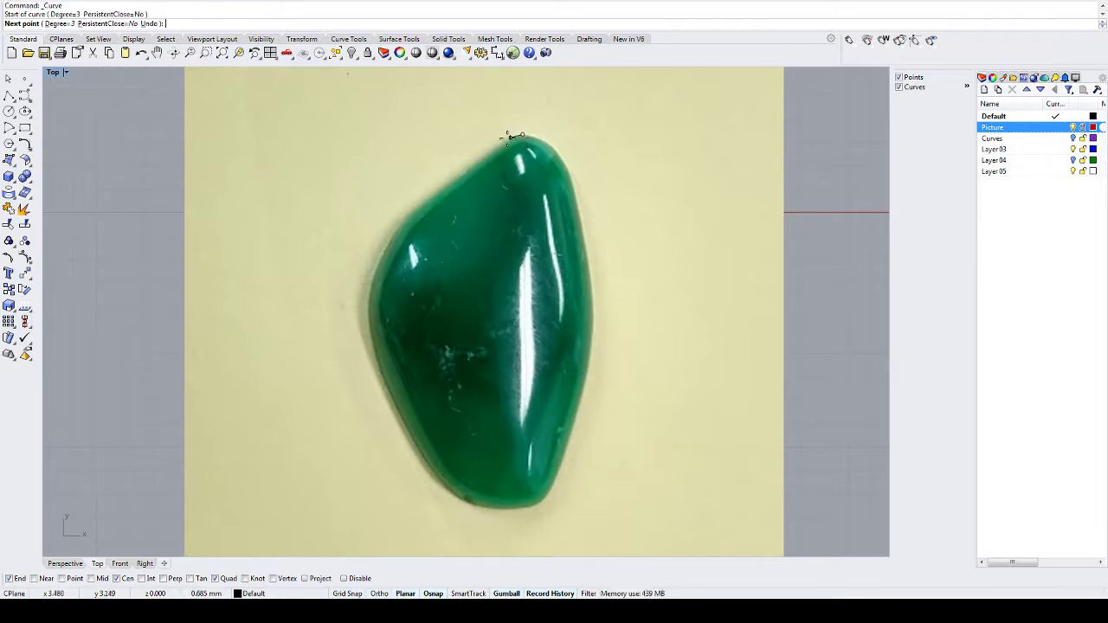
click(391, 225)
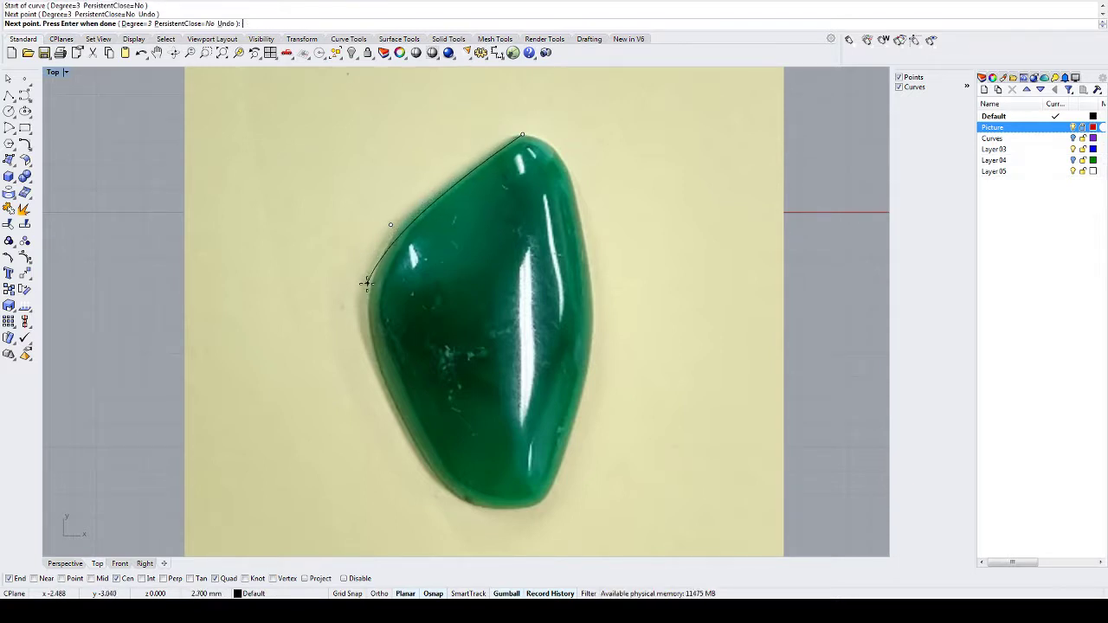
click(364, 303)
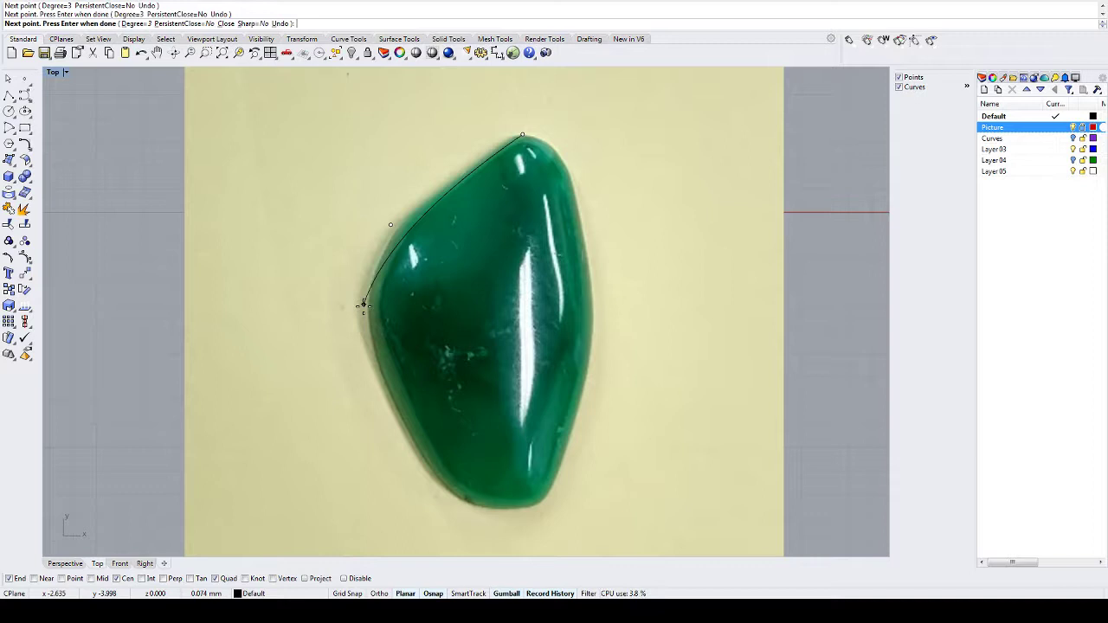
click(389, 399)
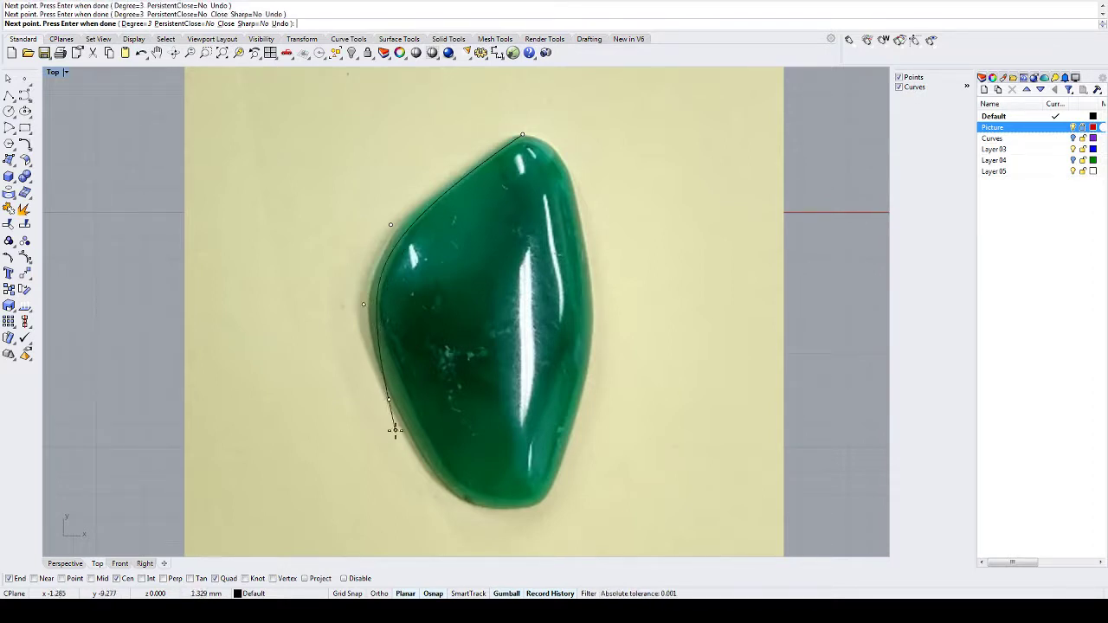
click(445, 494)
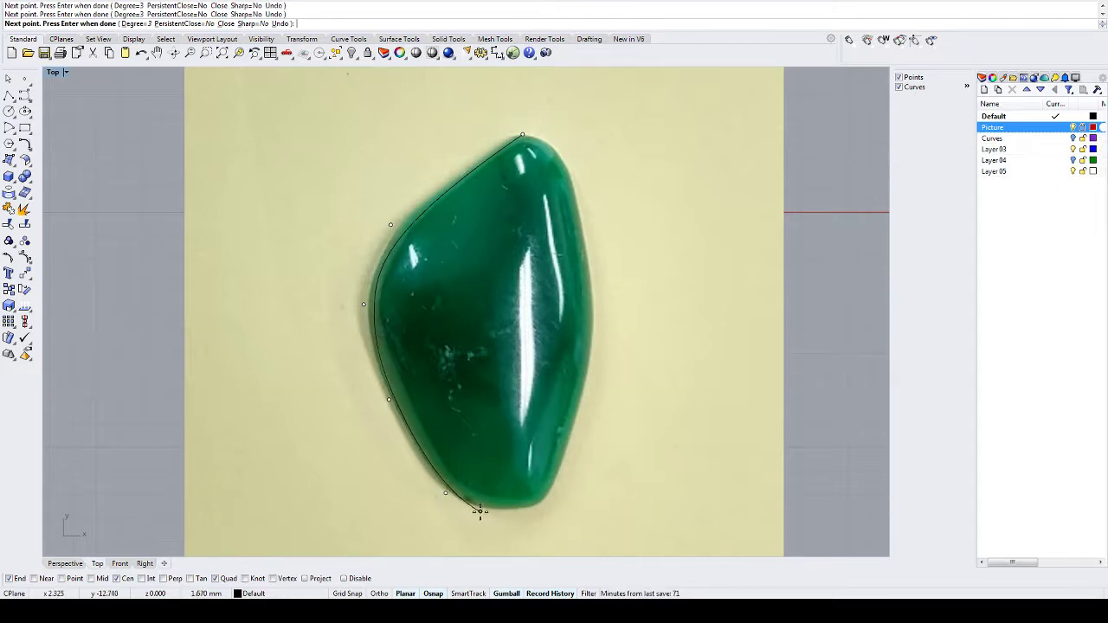
click(483, 510)
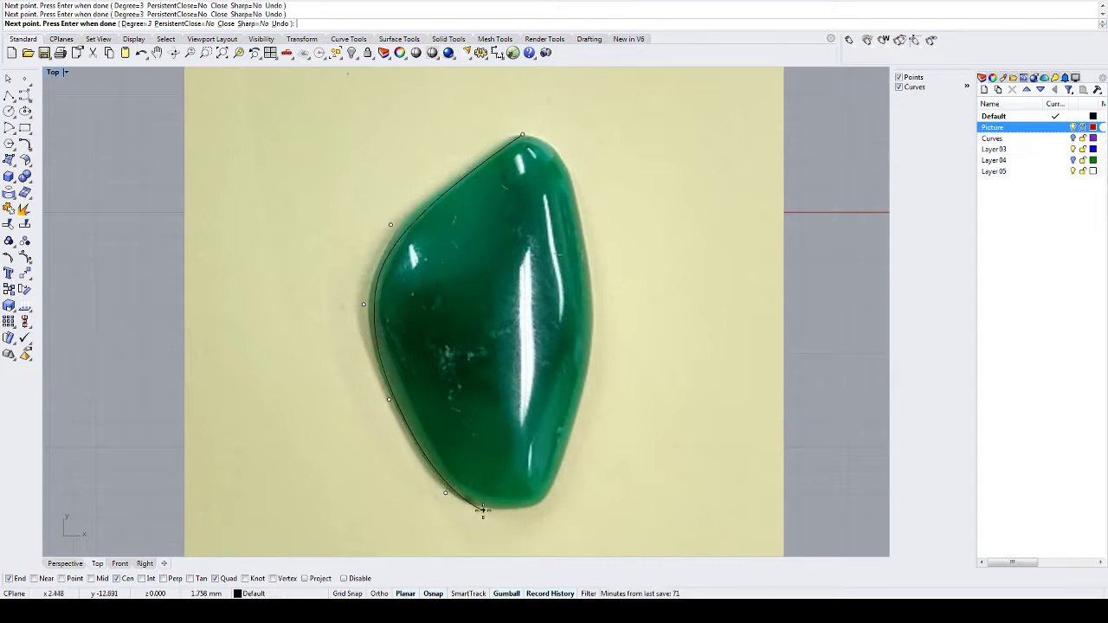
click(537, 509)
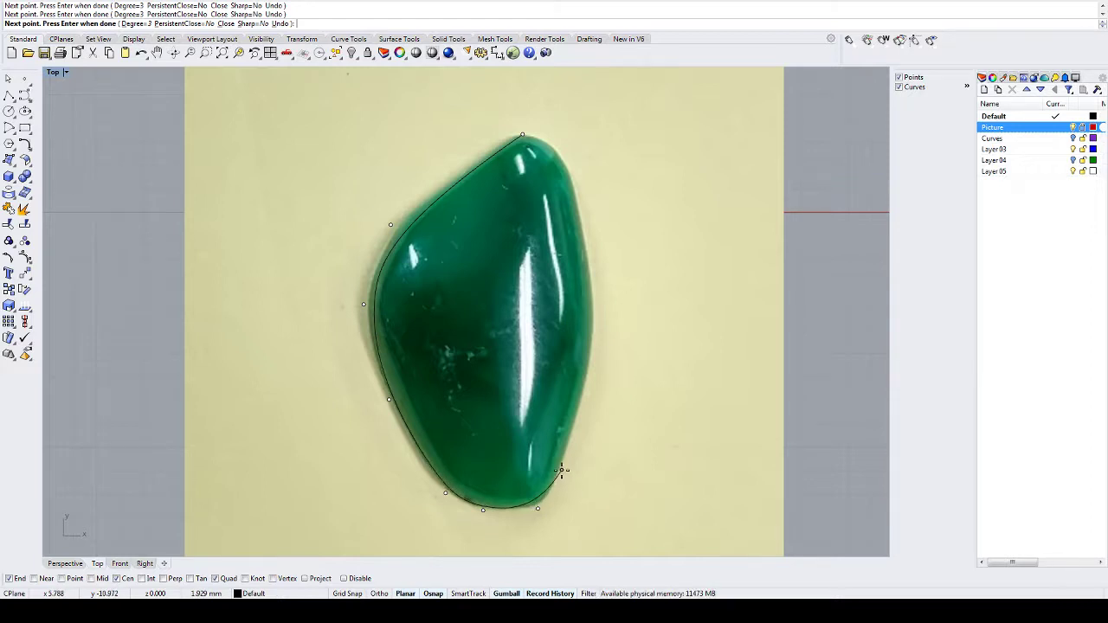
click(562, 471)
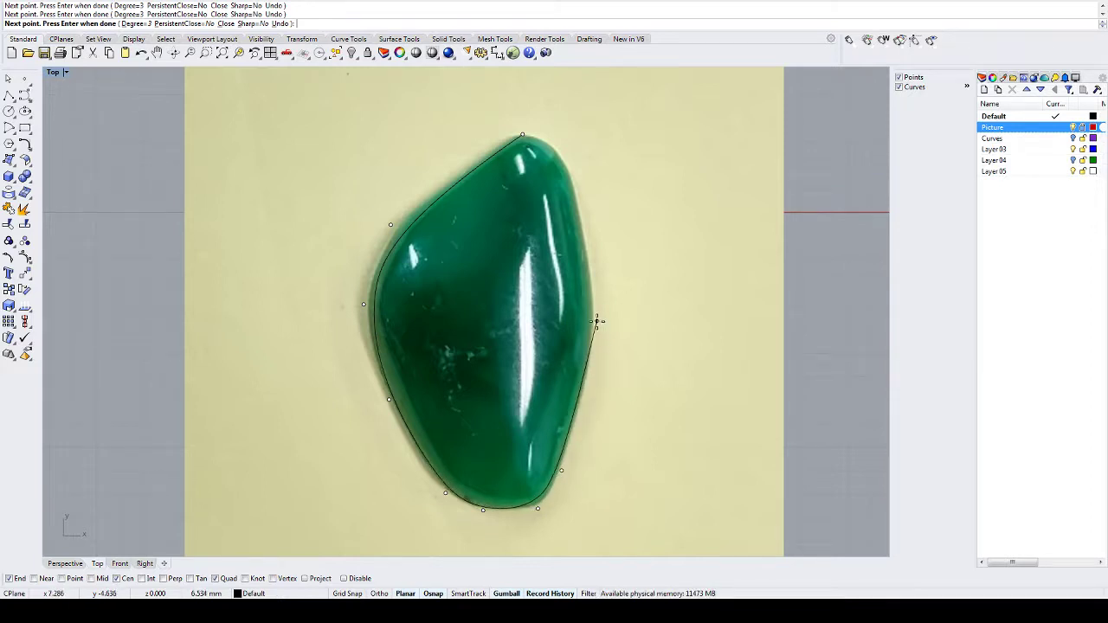
click(597, 320)
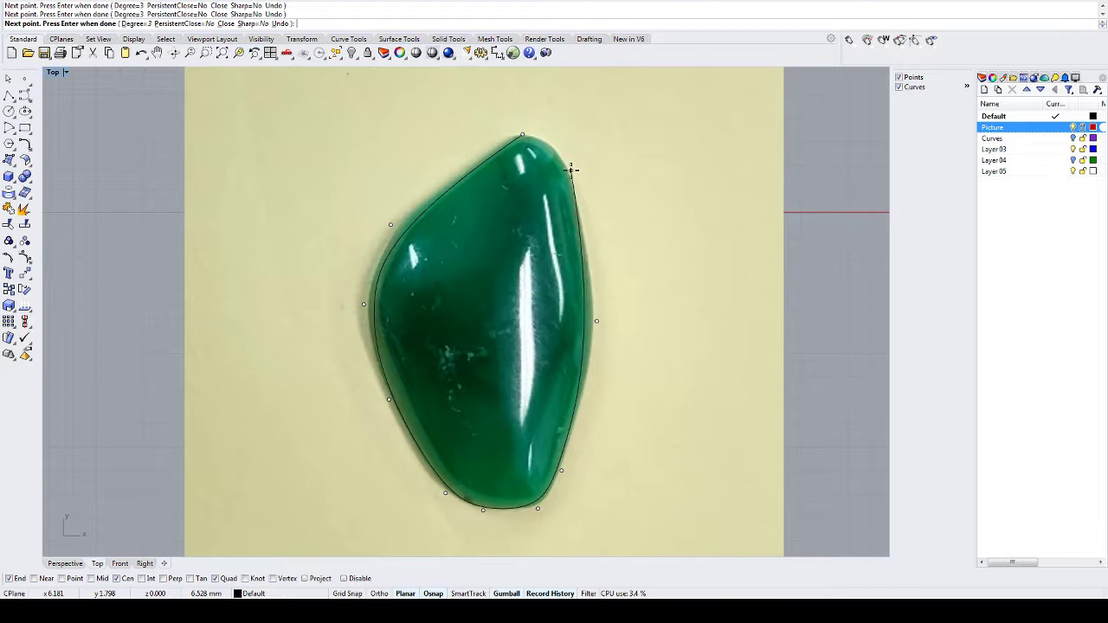
click(570, 168)
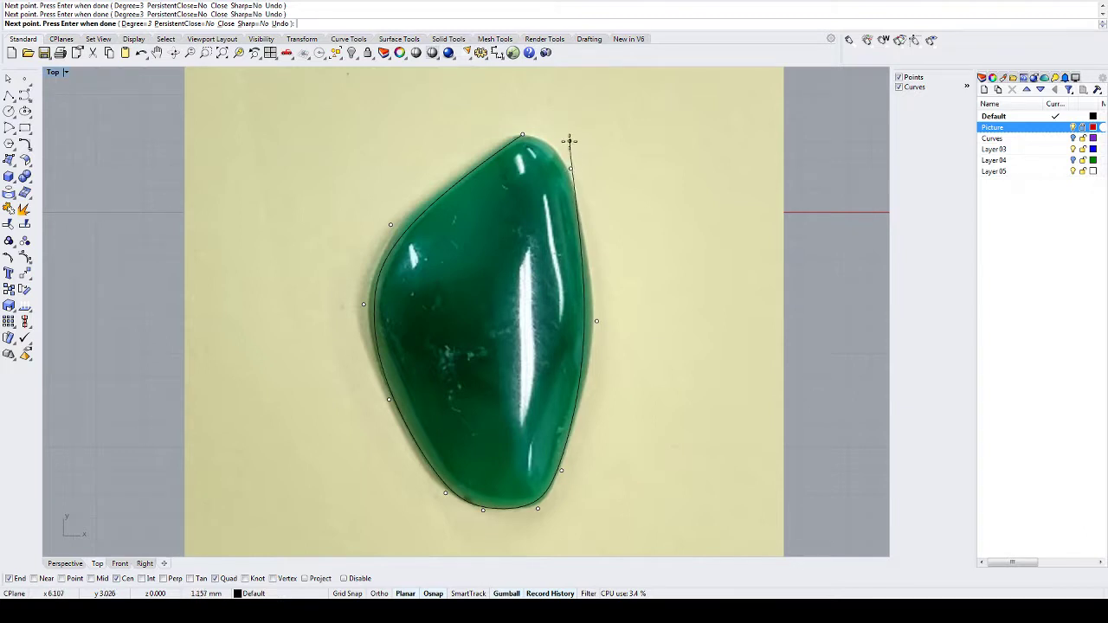
click(521, 133)
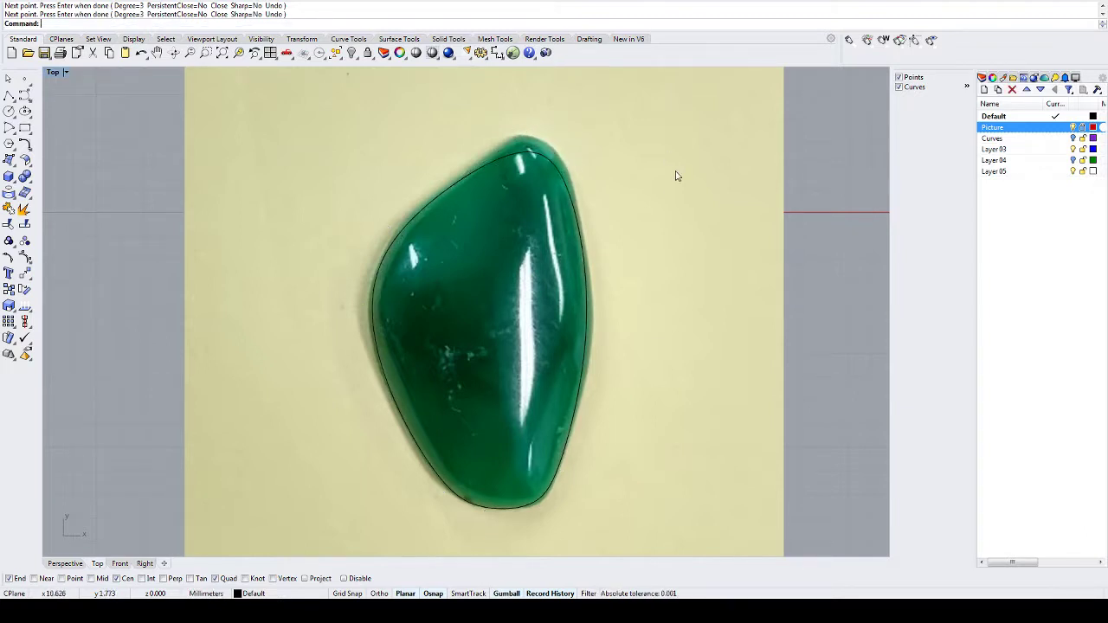
- Pull the outline curve's two control points near the stone's upper tip outward to match the stone's edge
click(580, 236)
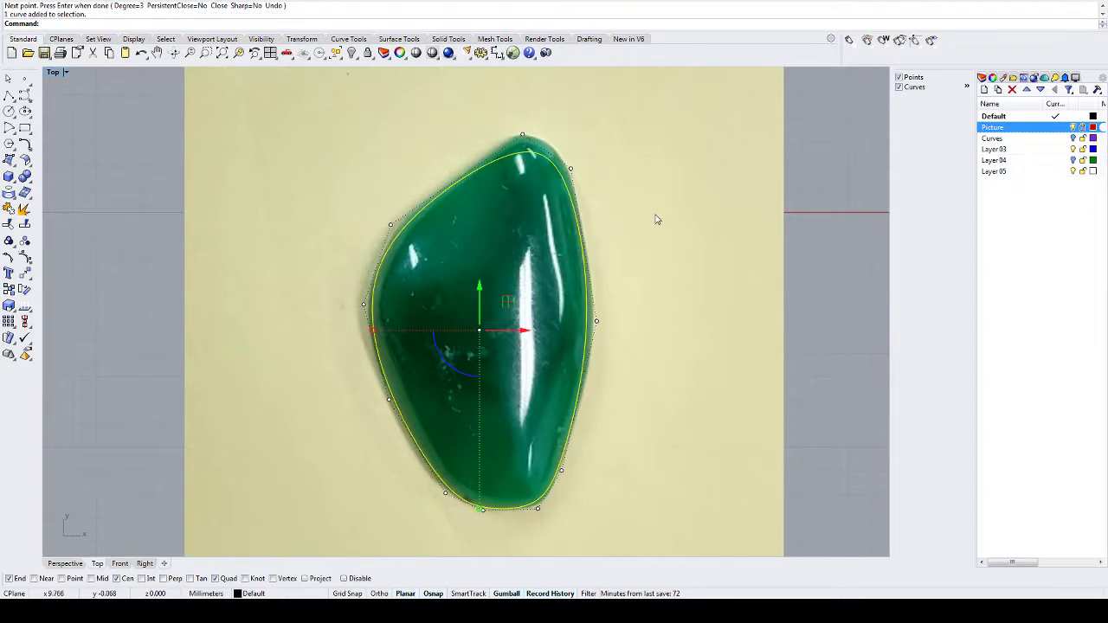
click(522, 135)
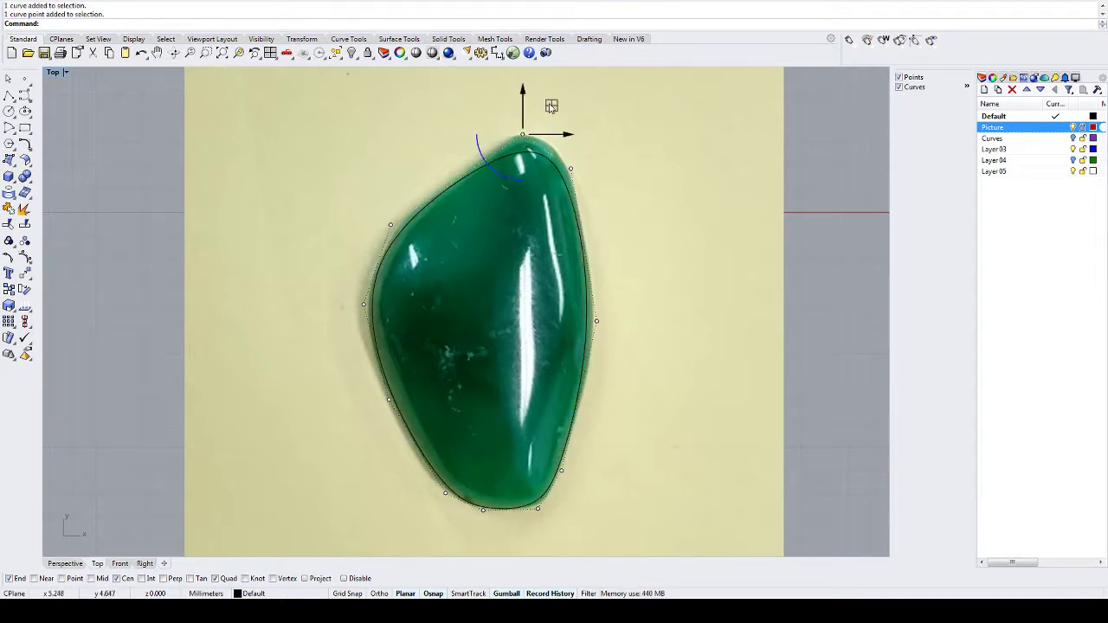
drag(551, 105, 561, 79)
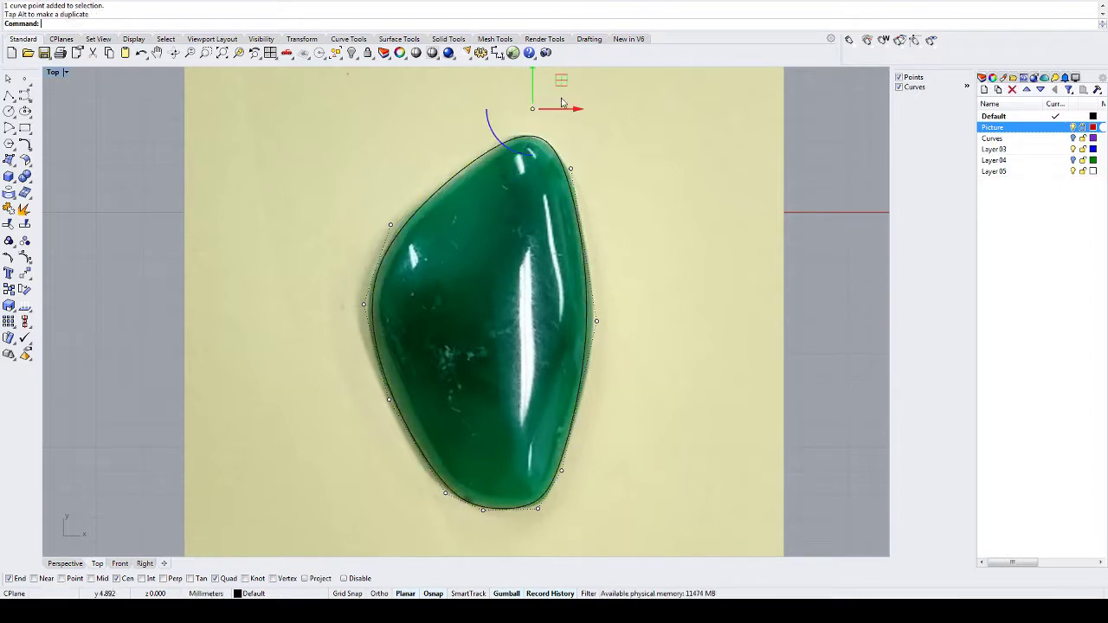
click(570, 169)
drag(598, 141, 606, 141)
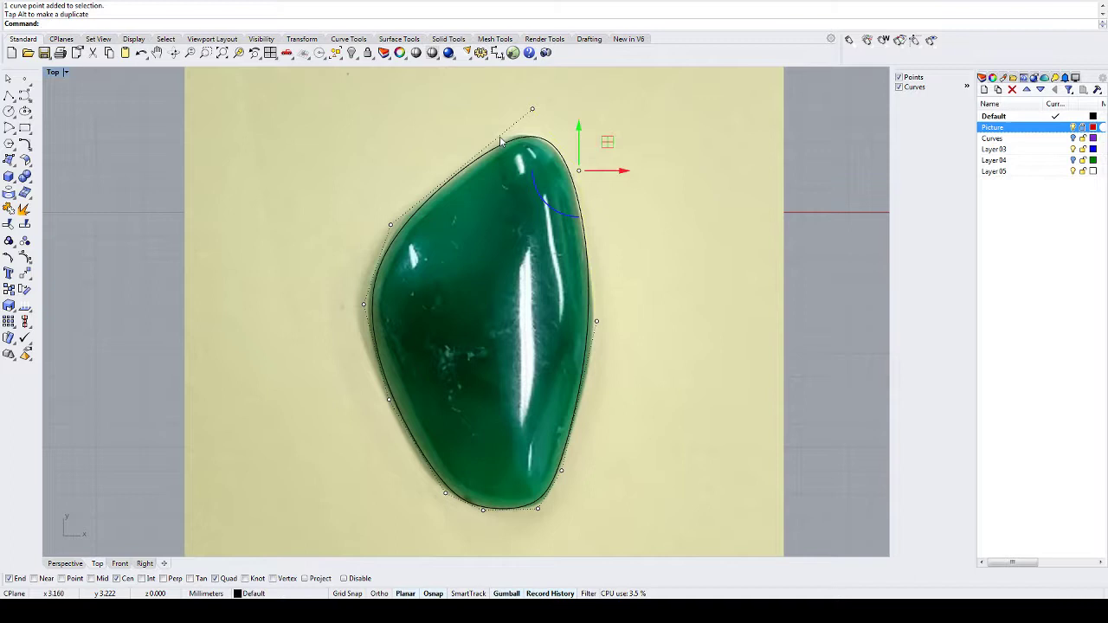
- Adjust the three control points along the stone's left side so the outline curve follows its edge
click(390, 225)
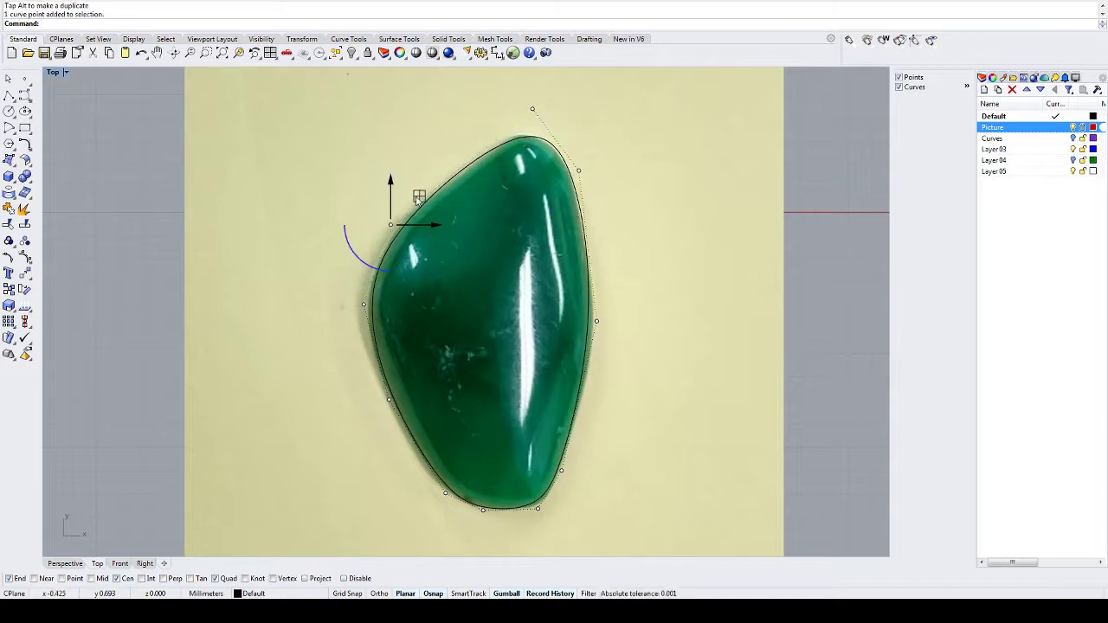
drag(423, 186, 423, 185)
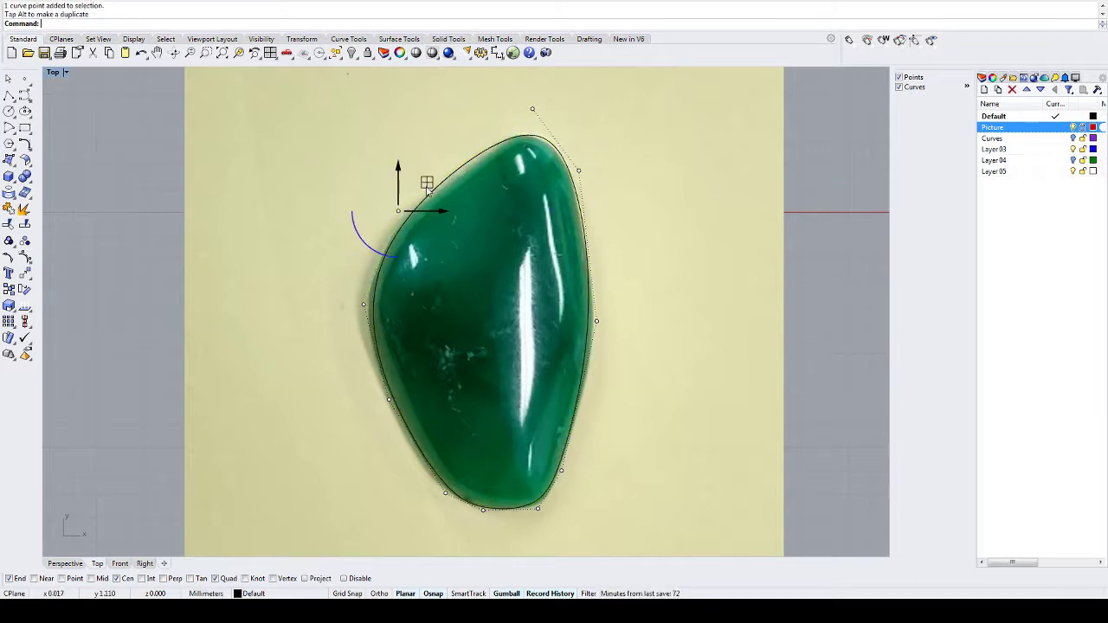
click(363, 302)
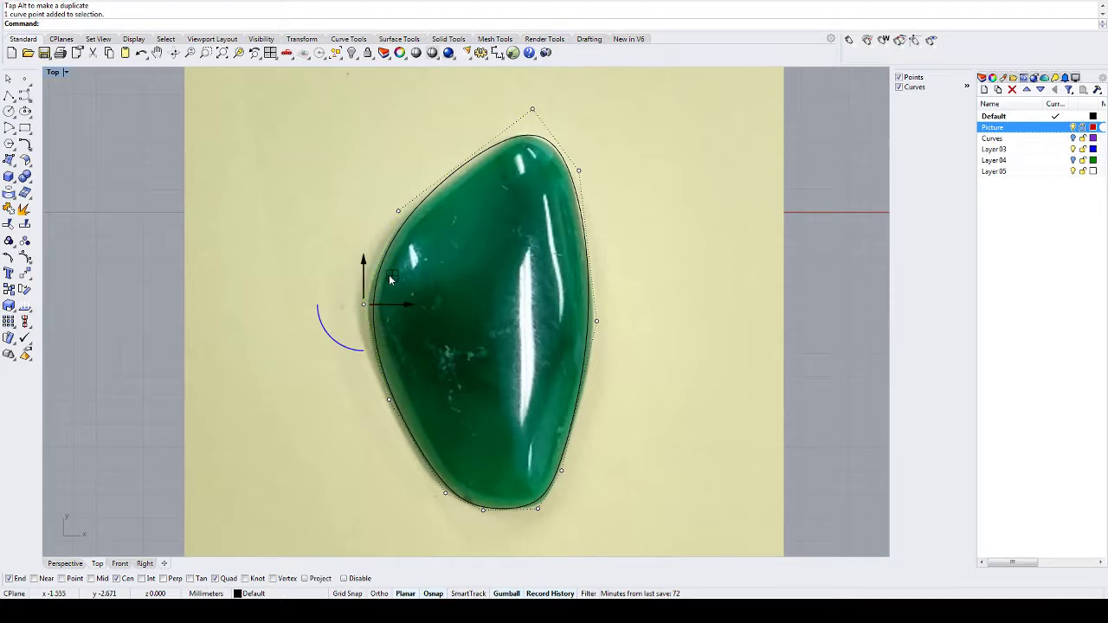
drag(389, 275, 379, 275)
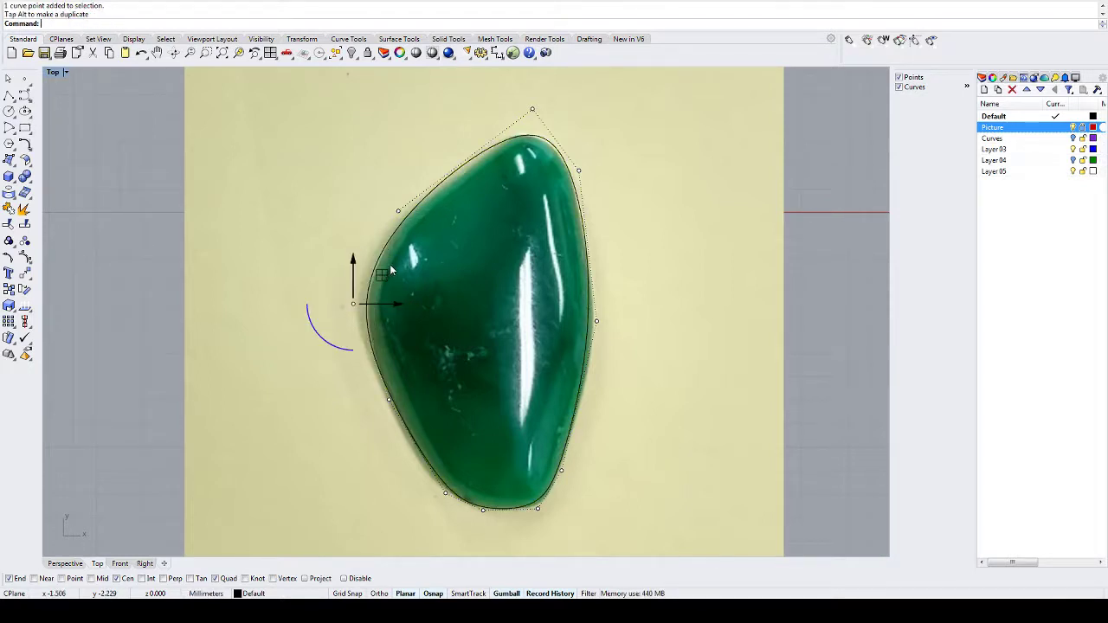
click(390, 401)
drag(417, 376, 418, 381)
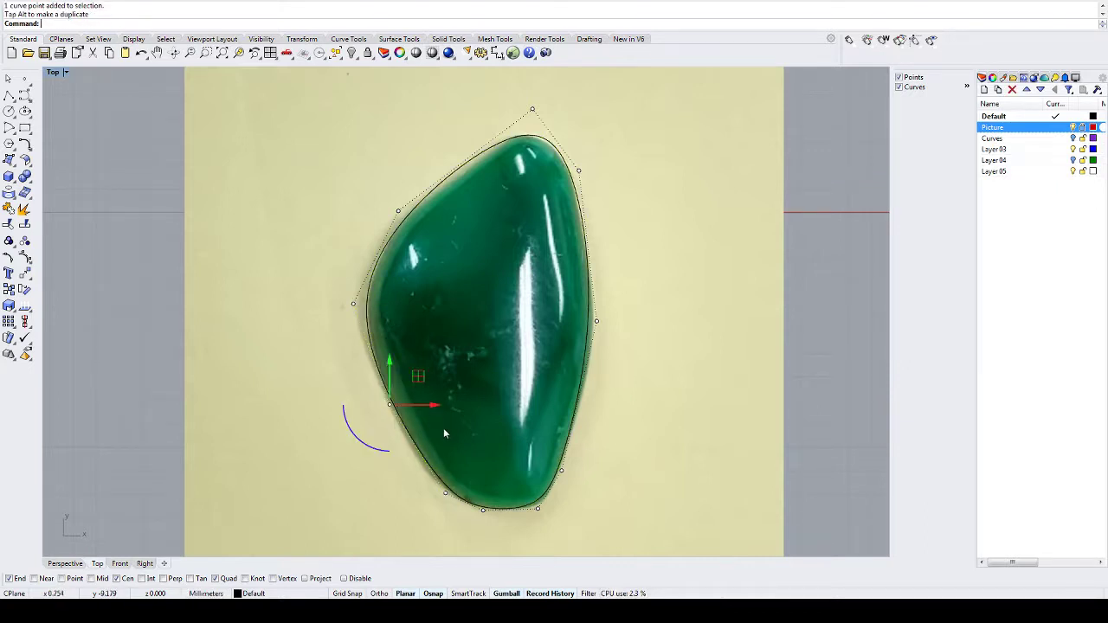
- Nudge the control points at the stone's two lower corners outward so the outline curve fits its bottom edge
click(446, 494)
drag(475, 468, 474, 472)
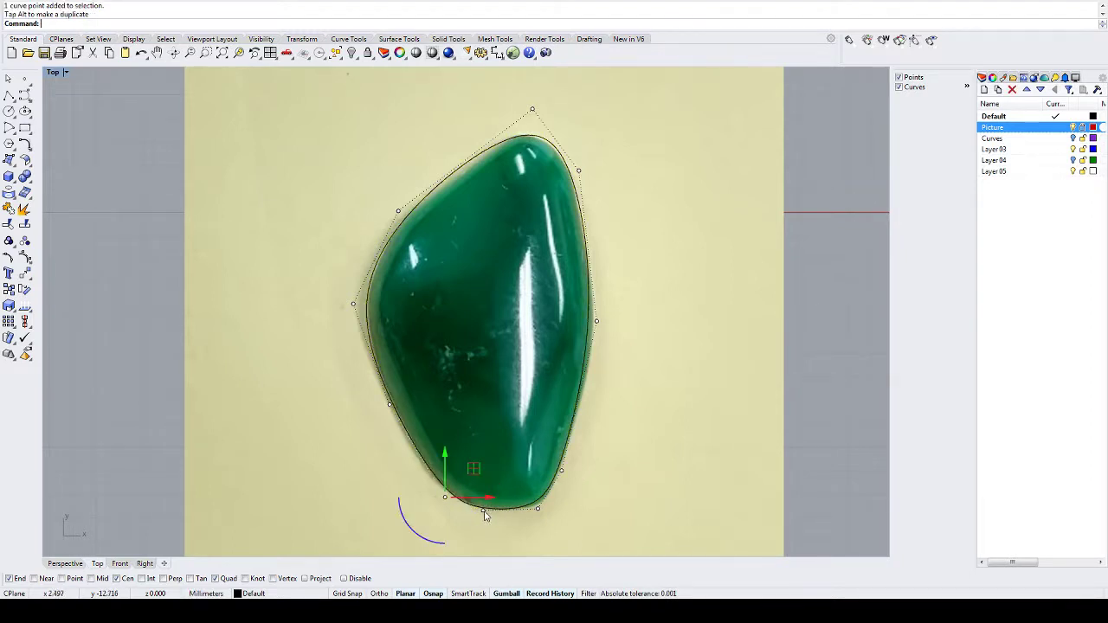
click(538, 509)
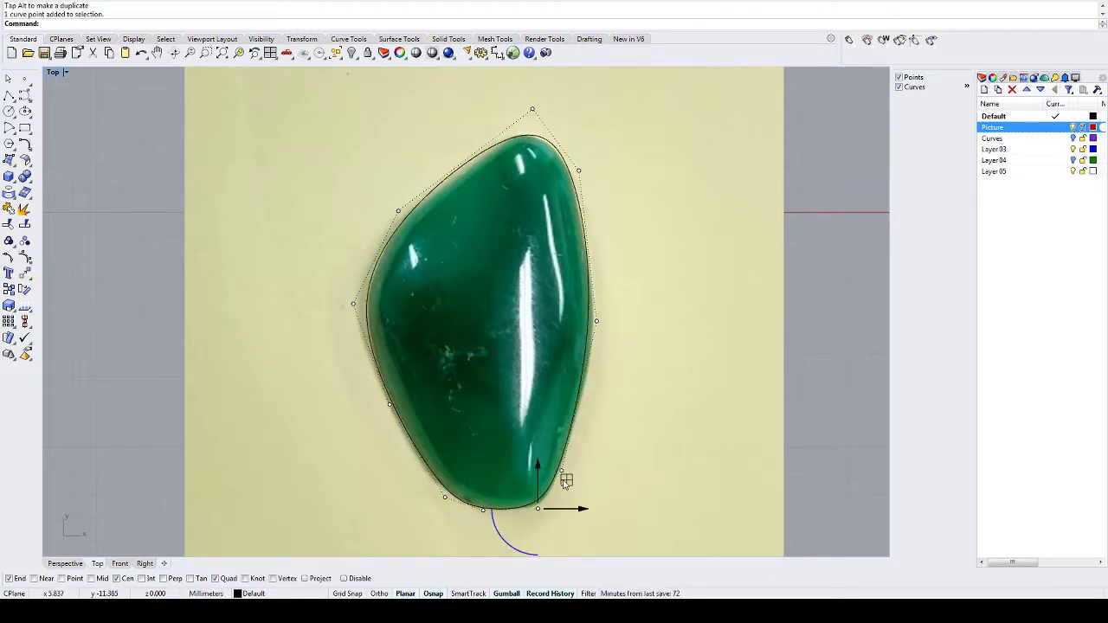
drag(565, 482, 571, 489)
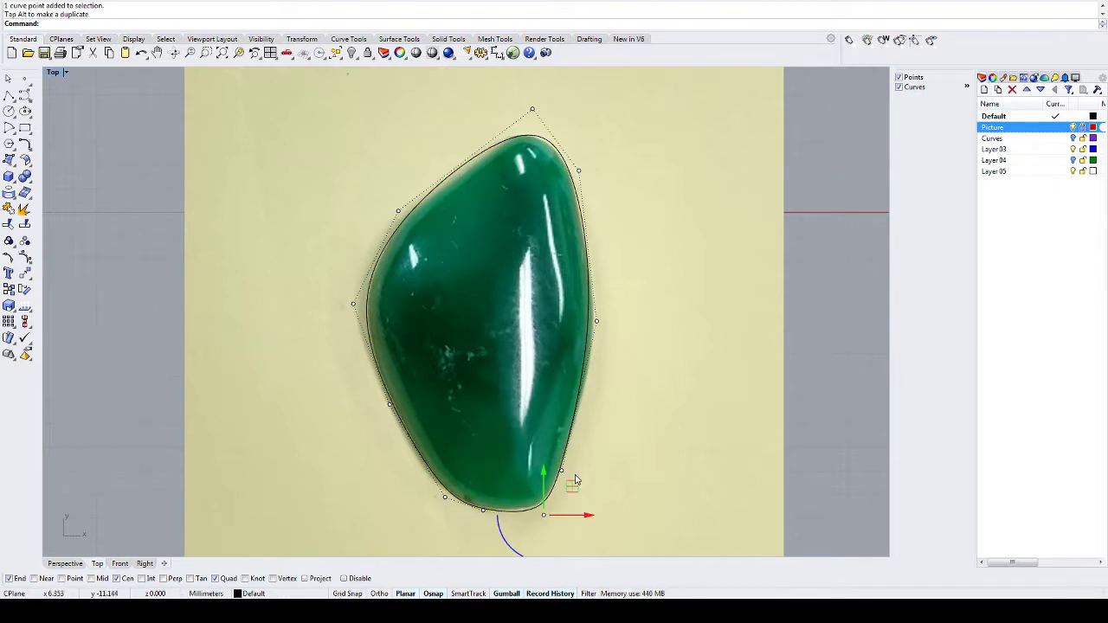
- Move the middle control point on the stone's right side outward and the one below its tip up-left to fit the edge
click(596, 322)
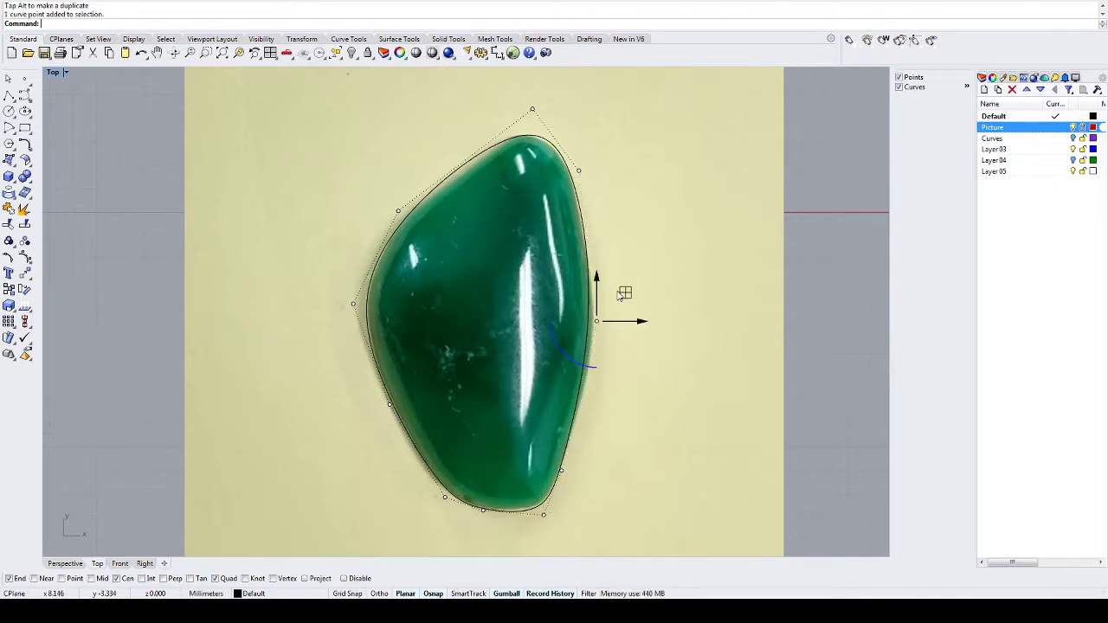
drag(627, 291, 638, 300)
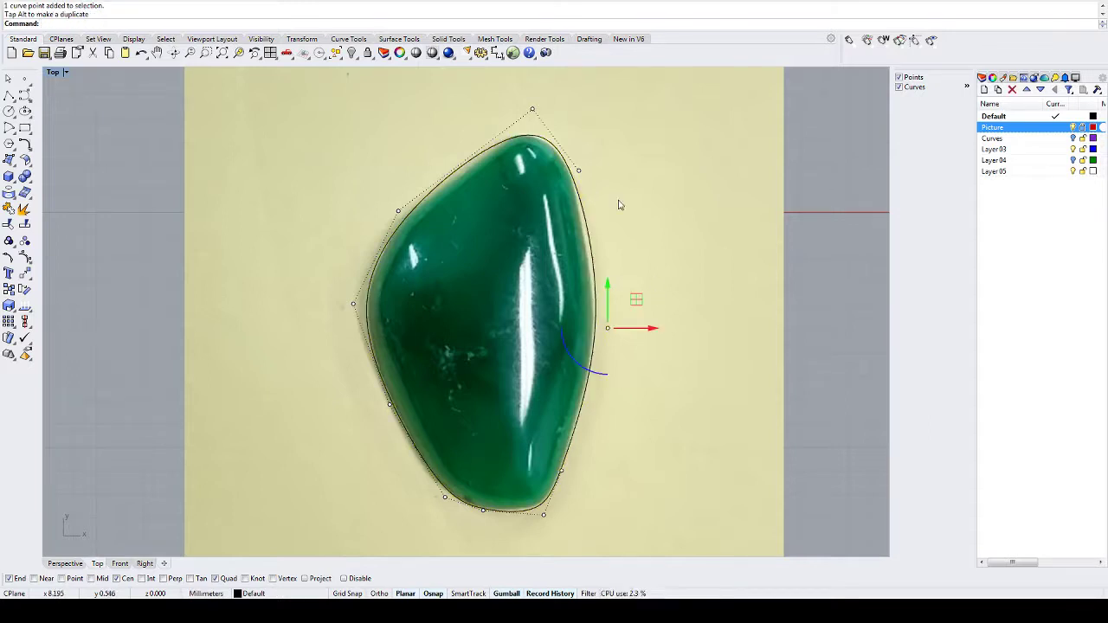
click(578, 171)
drag(606, 142, 603, 134)
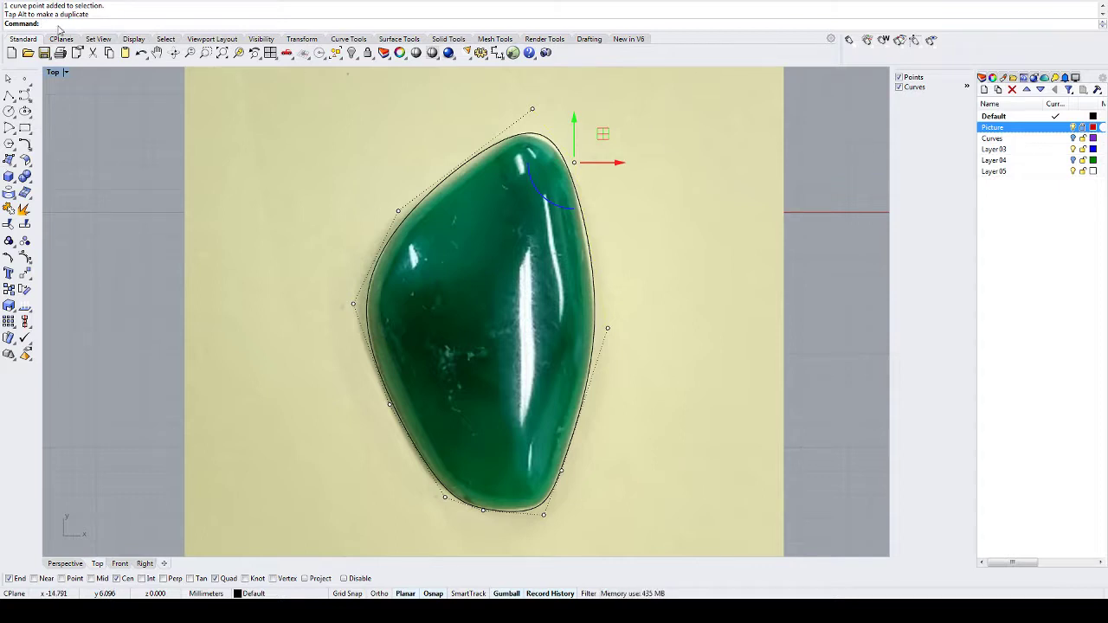
- Insert two control points on the outline curve, one on the stone's upper right side and one beside its upper tip
text(In)
key(Return)
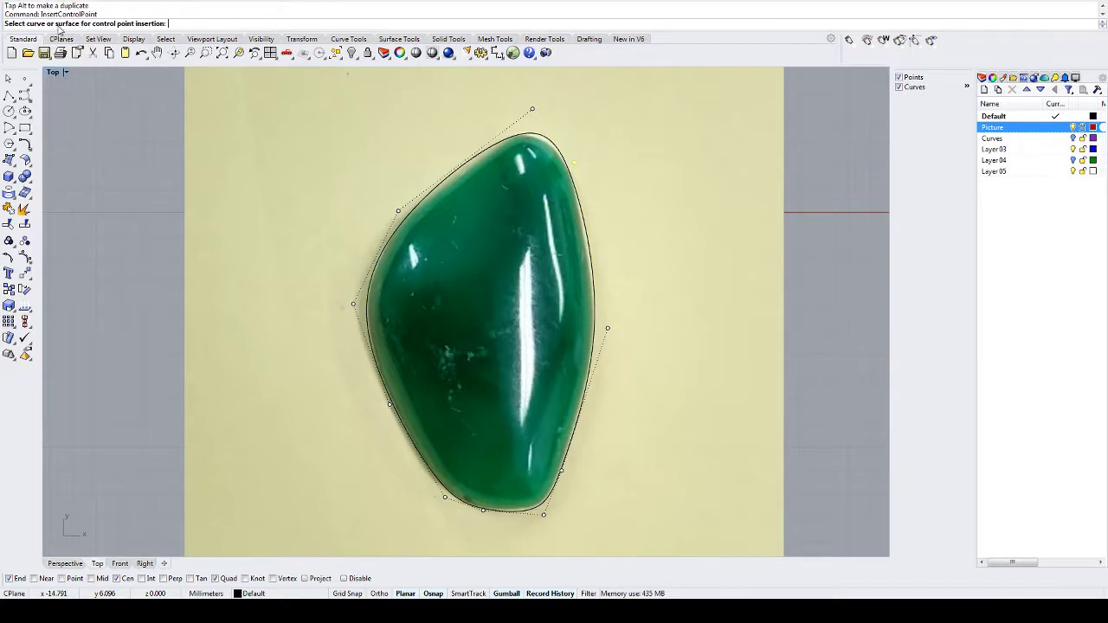
click(587, 242)
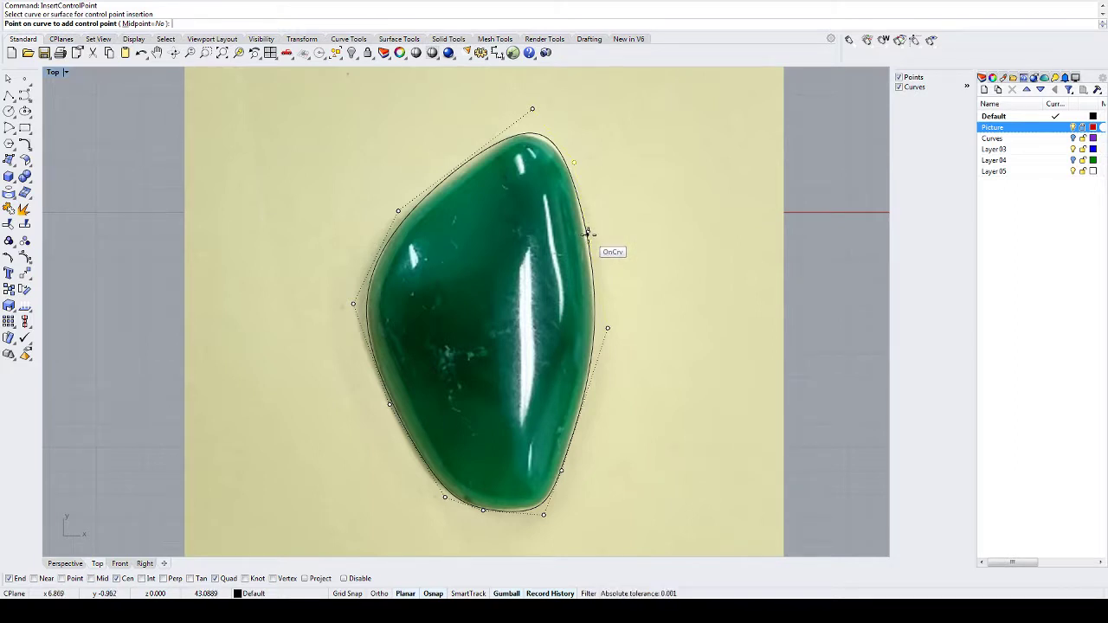
click(587, 231)
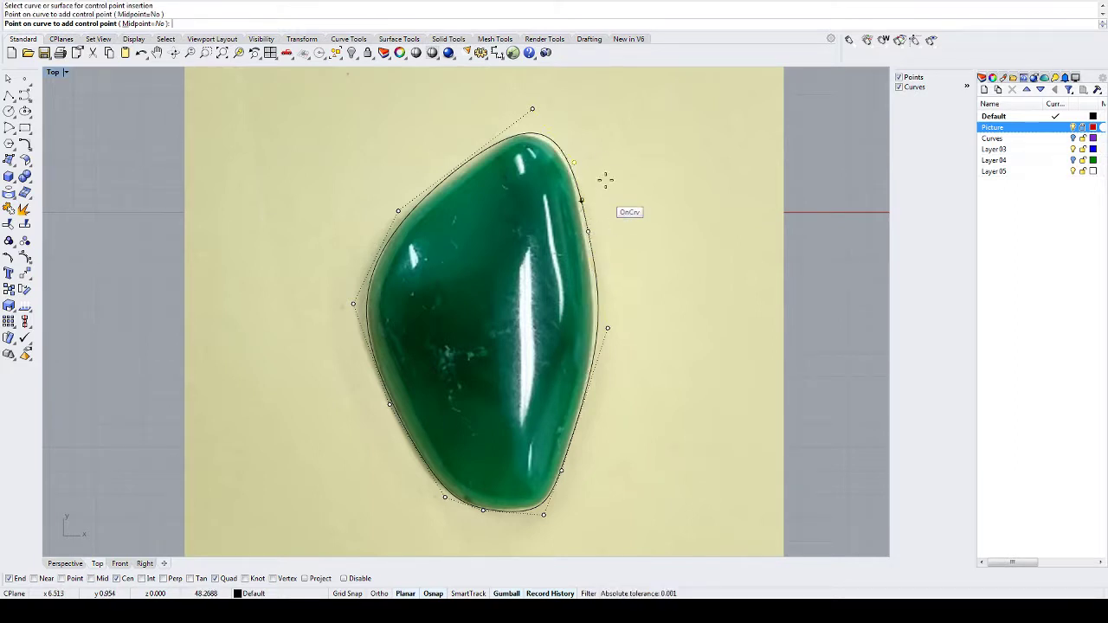
click(544, 134)
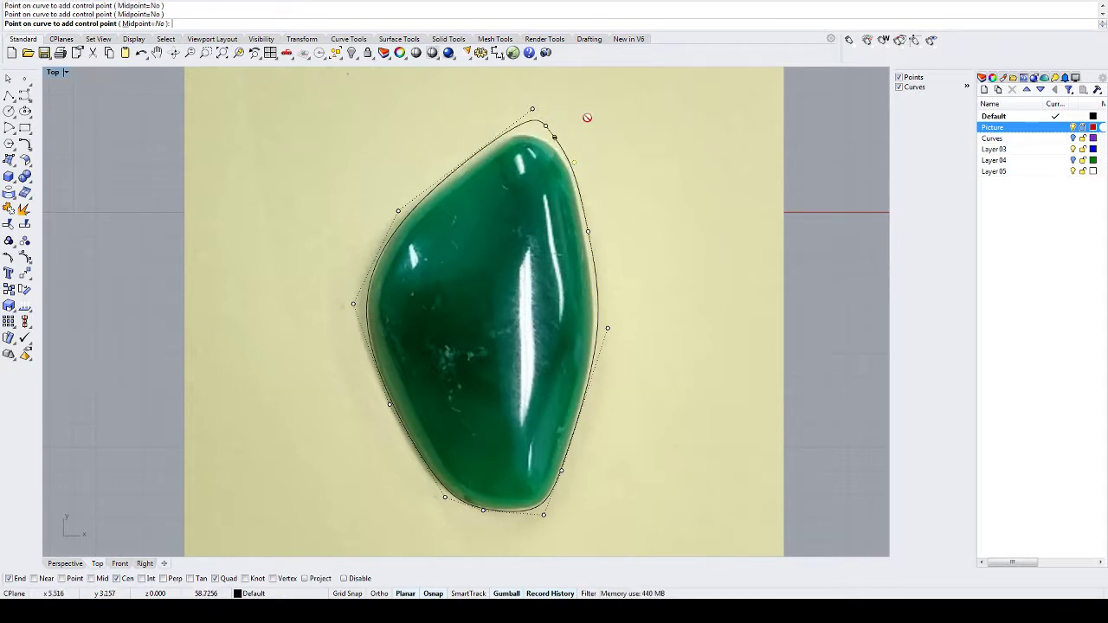
key(Return)
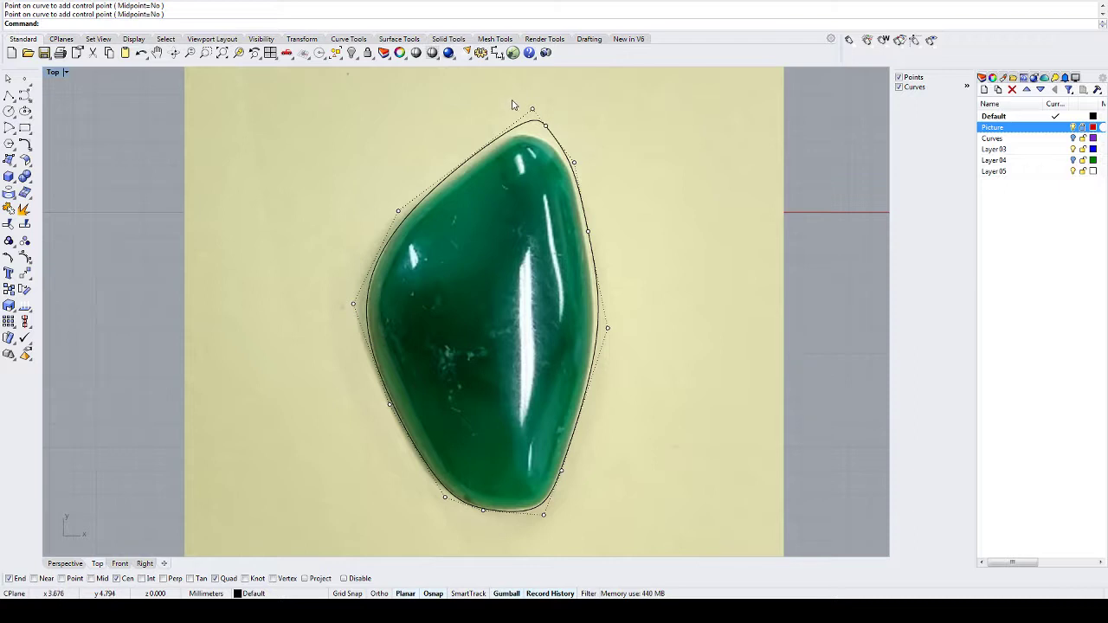
- Lower the two control points at the stone's upper tip together and pull the two on its right side slightly inward
drag(493, 90, 574, 137)
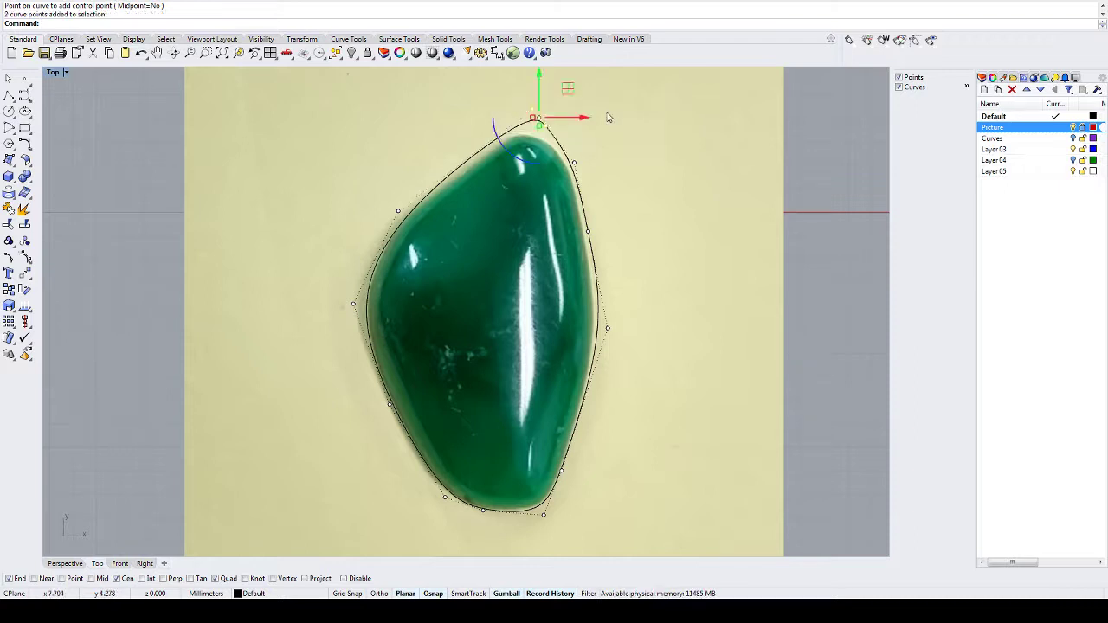
drag(566, 87, 564, 100)
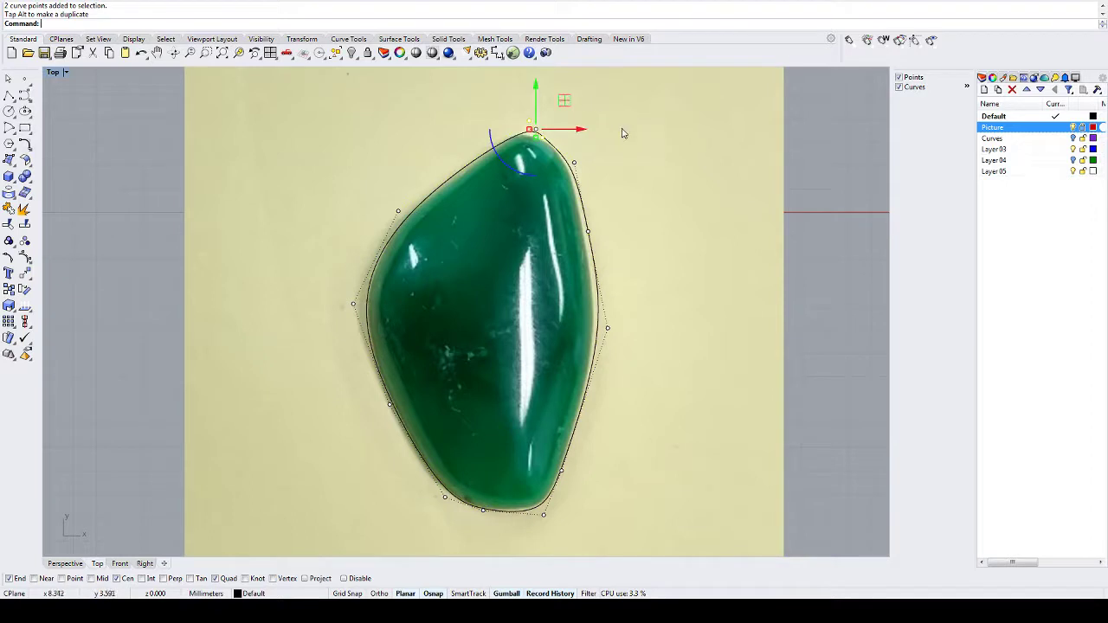
click(589, 233)
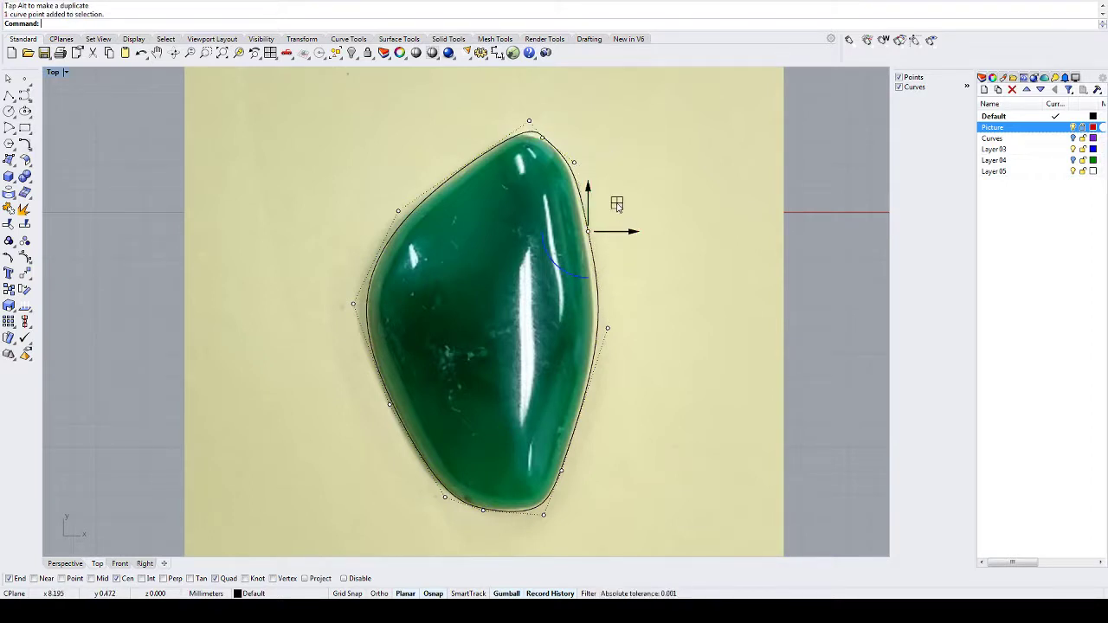
drag(617, 206, 614, 199)
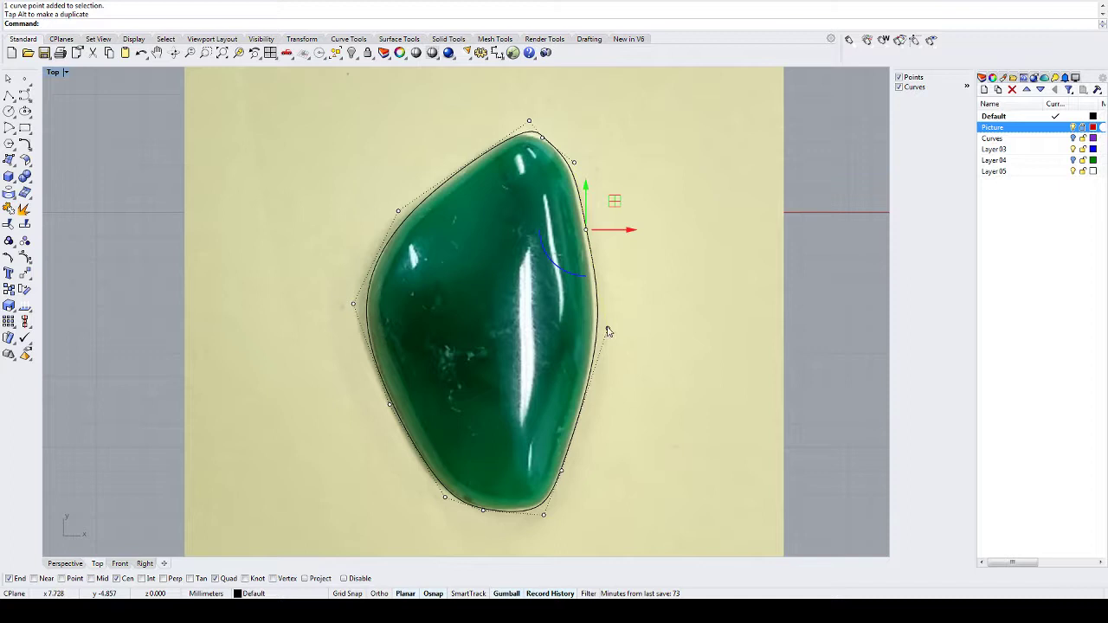
click(606, 329)
drag(637, 300, 633, 299)
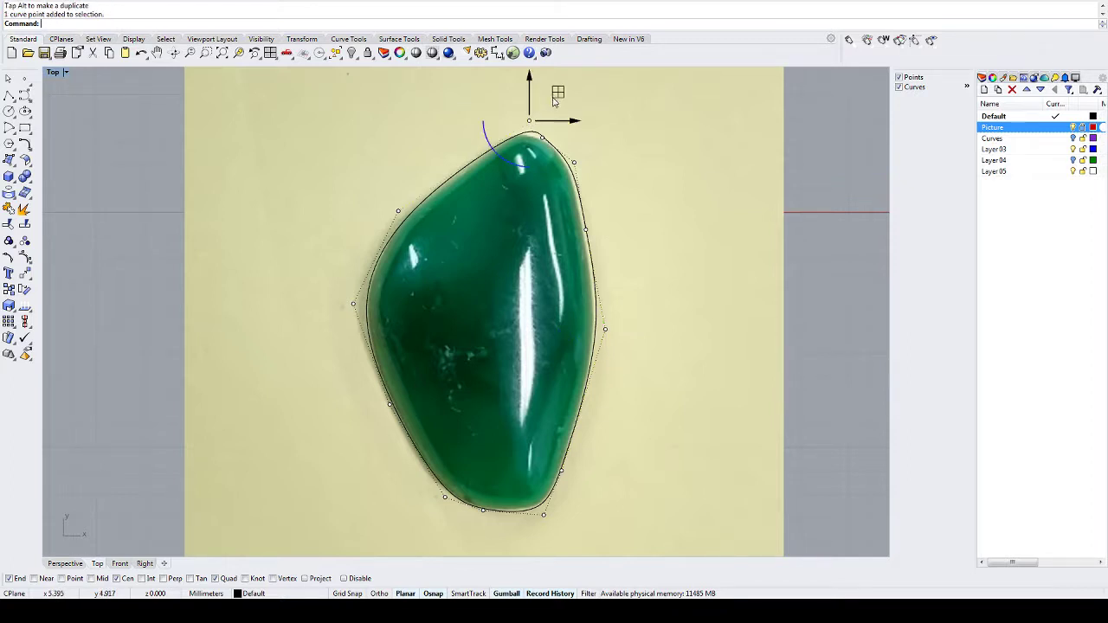
- Reposition the outline's topmost and upper-left control points so the curve follows the stone's sloping upper-left edge
drag(555, 102, 539, 104)
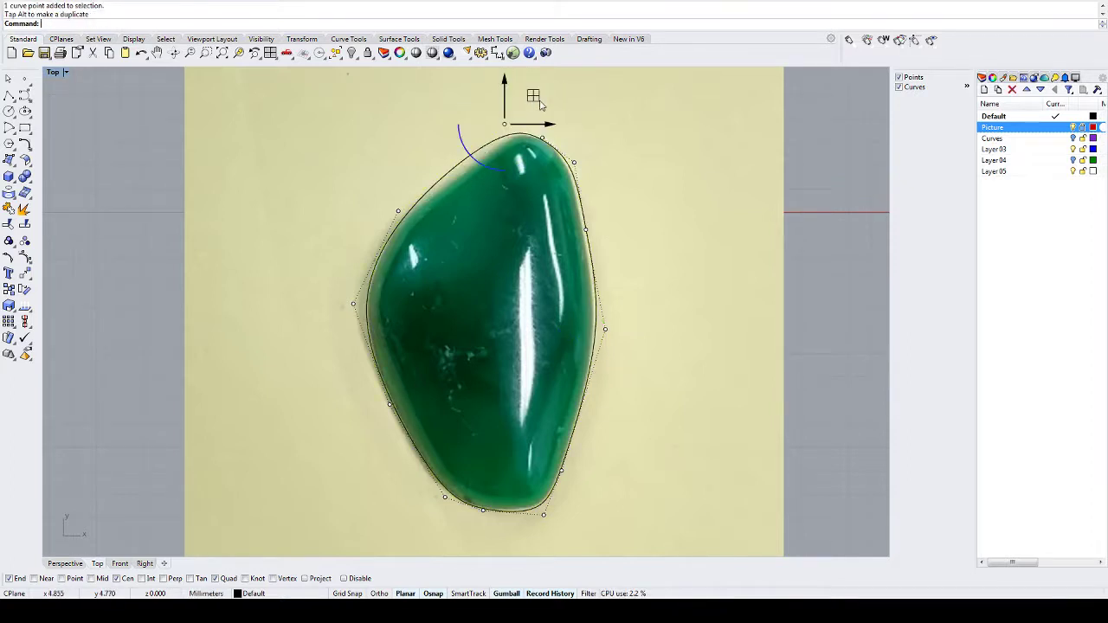
click(398, 211)
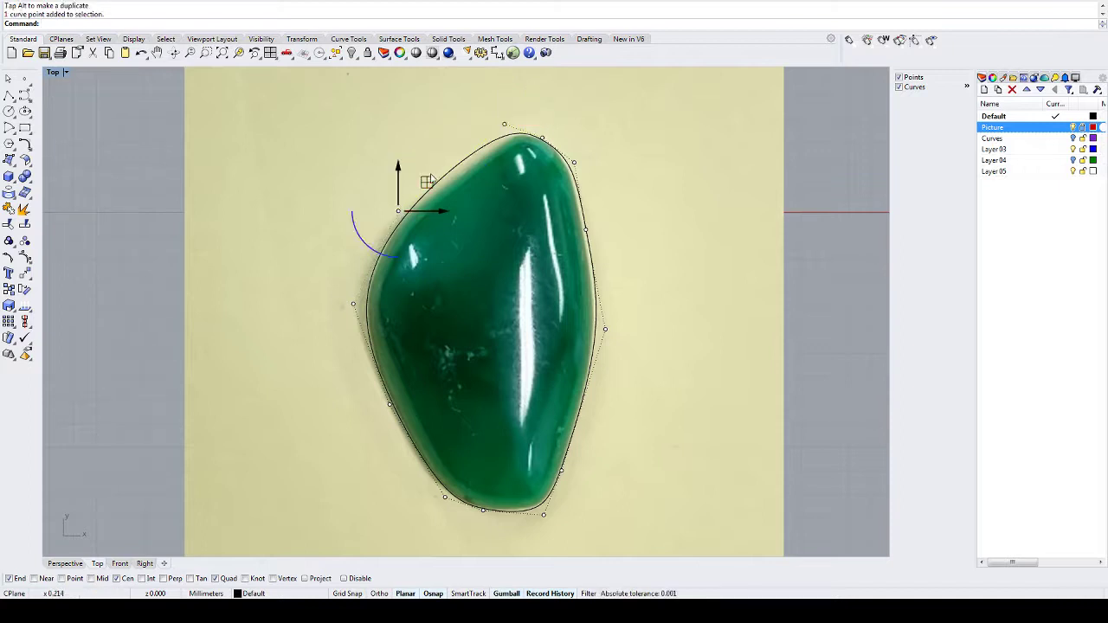
mouse_move(428, 180)
mouse_down()
mouse_move(458, 145)
mouse_move(435, 160)
mouse_move(418, 194)
mouse_up()
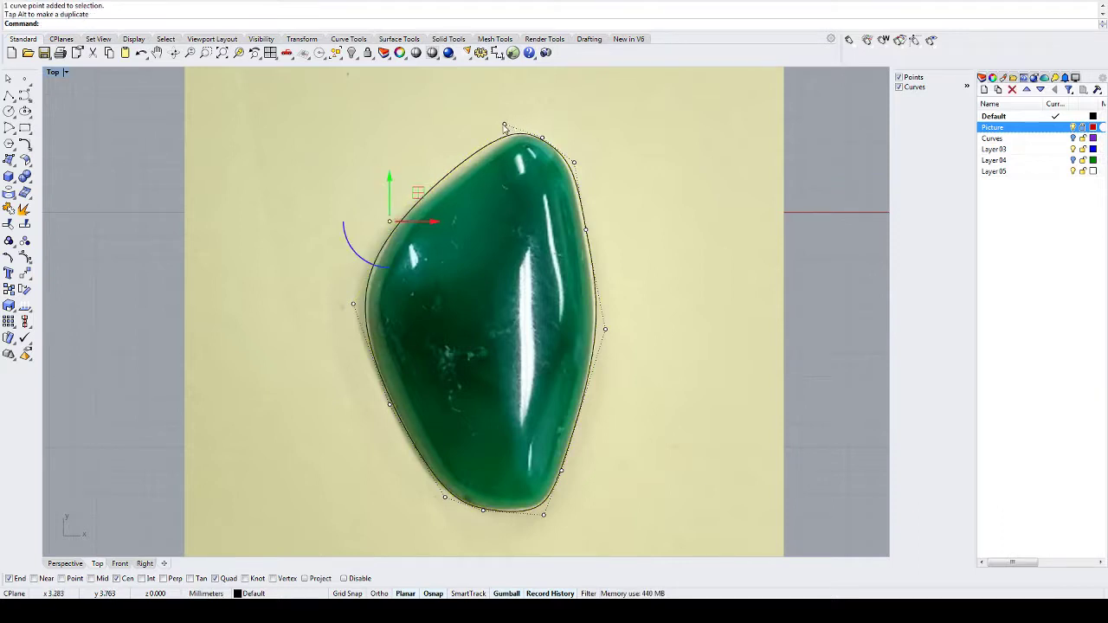
click(506, 127)
mouse_move(531, 96)
mouse_down()
mouse_move(519, 101)
mouse_move(541, 97)
mouse_up()
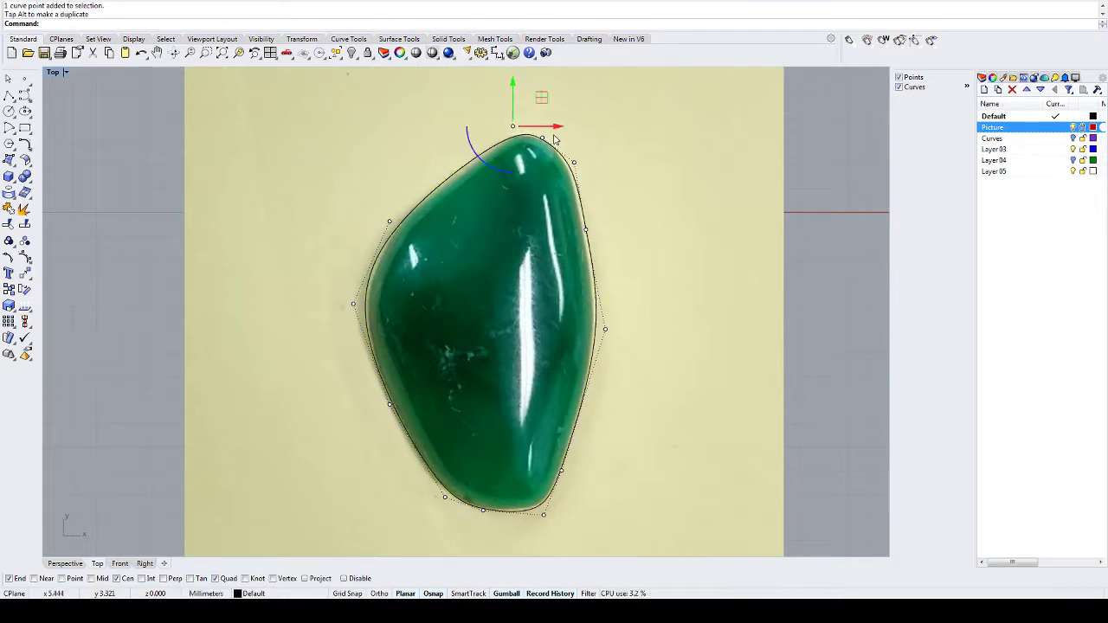
- Fine-tune the two control points at the stone's upper tip by nudging each slightly up and right
click(543, 136)
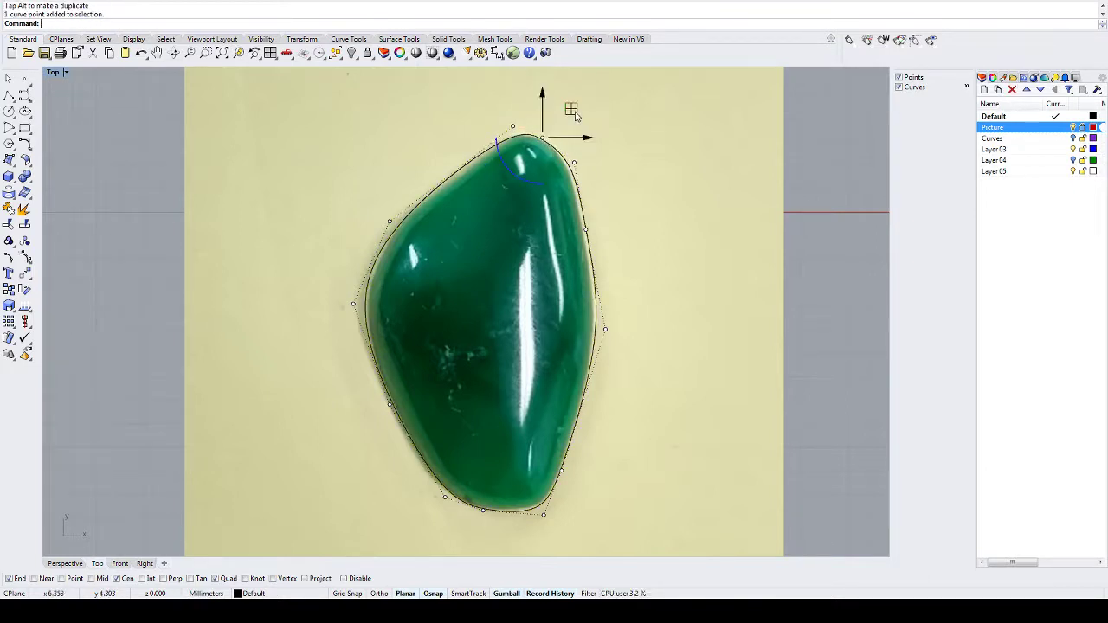
drag(574, 114, 577, 109)
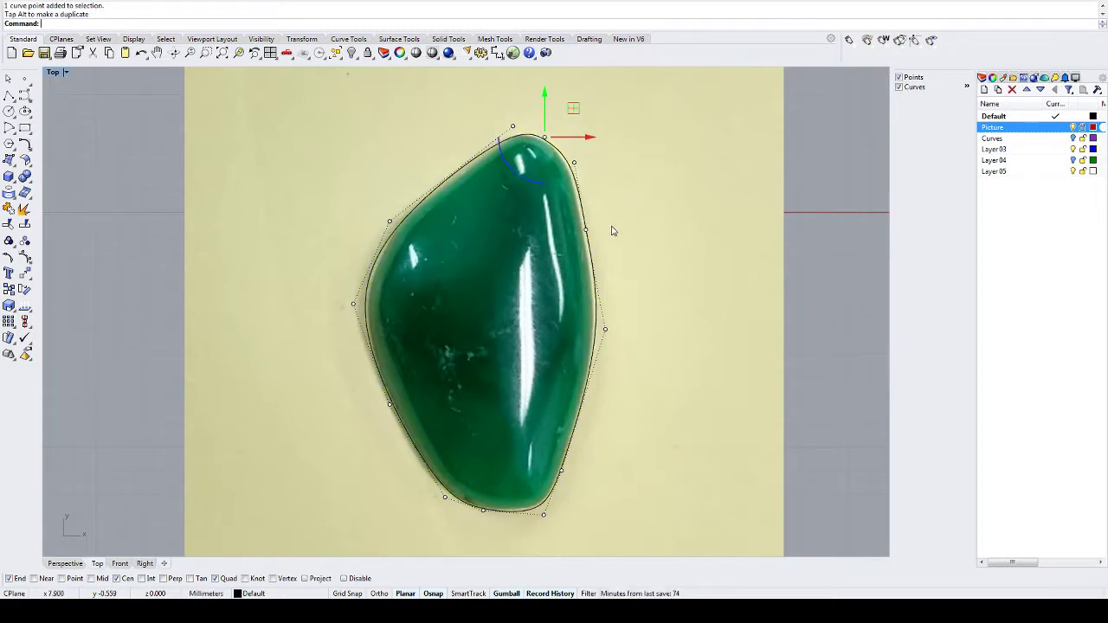
click(513, 127)
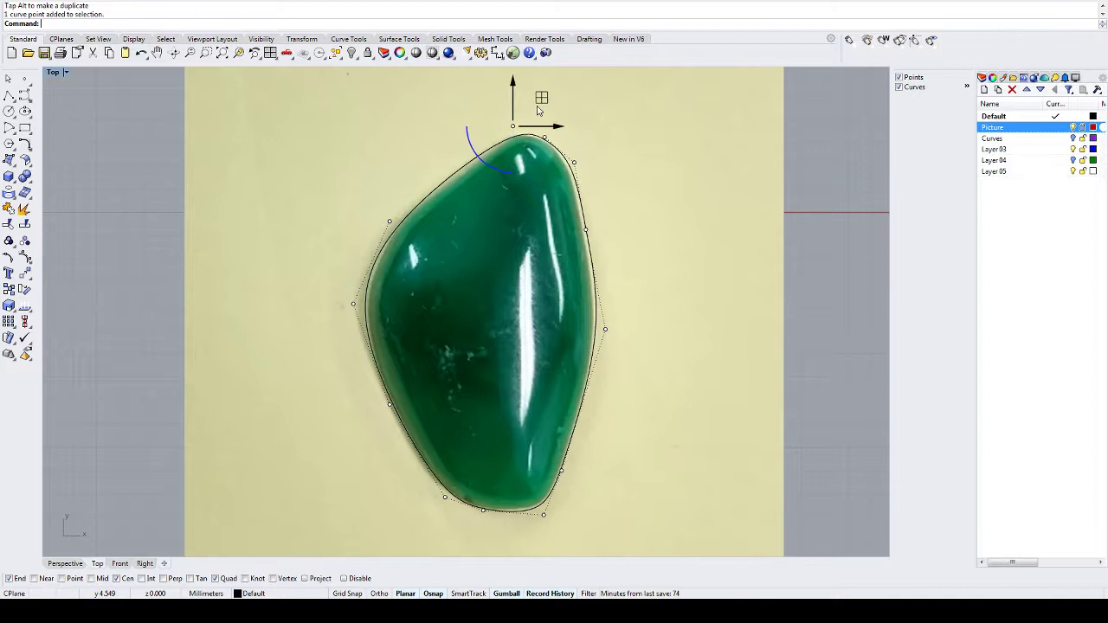
drag(543, 98, 543, 98)
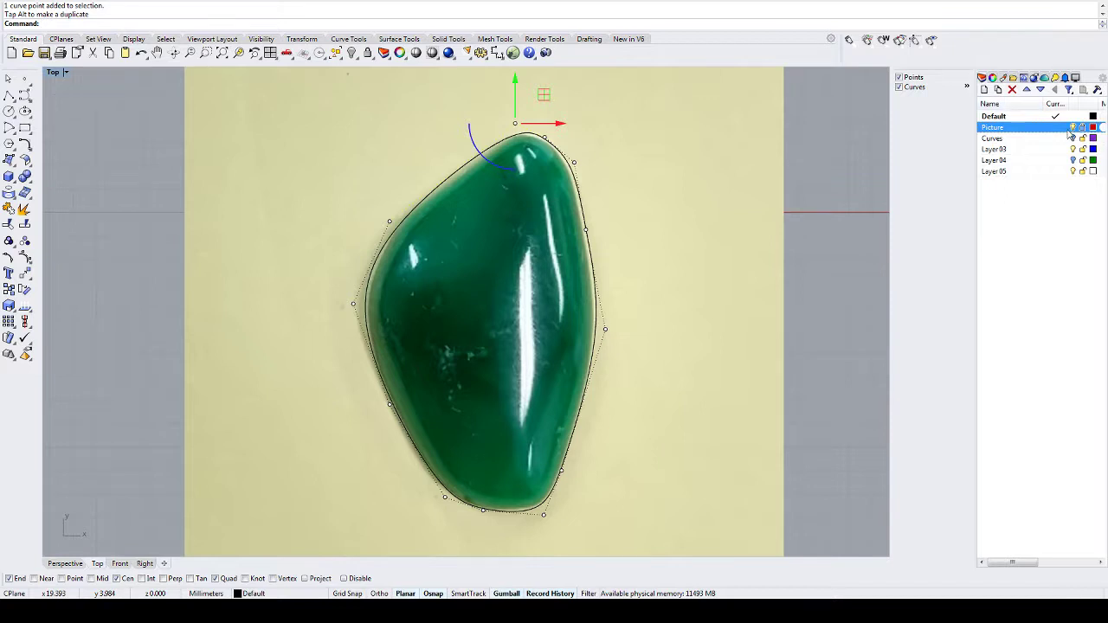
- Hide the Picture layer and, with grid snap on, move the outline curve's centre to the origin
click(1072, 128)
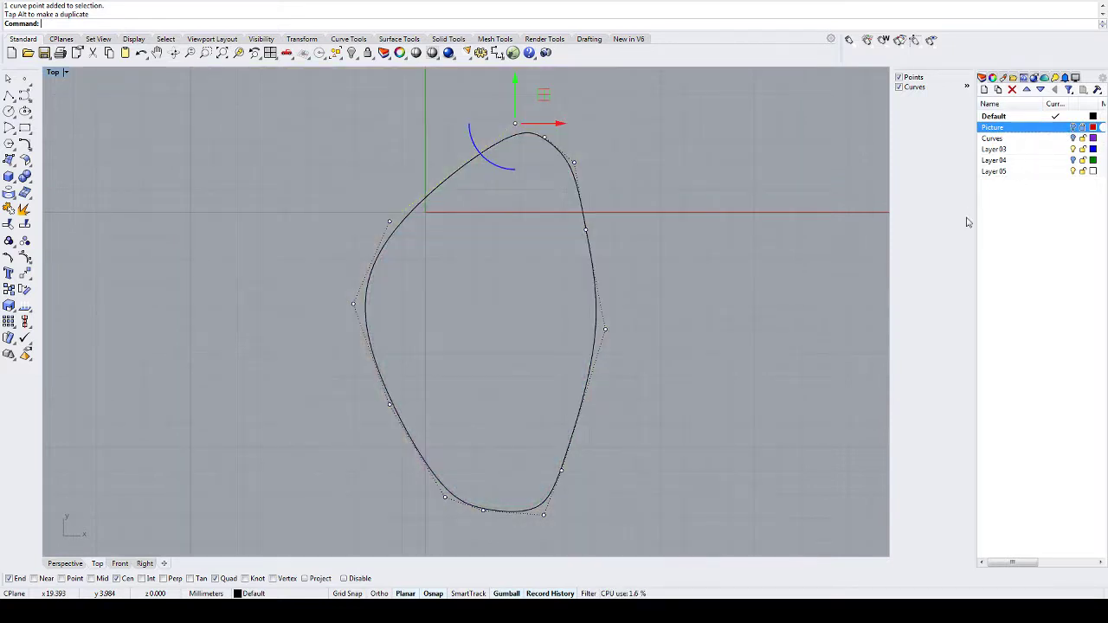
key(Escape)
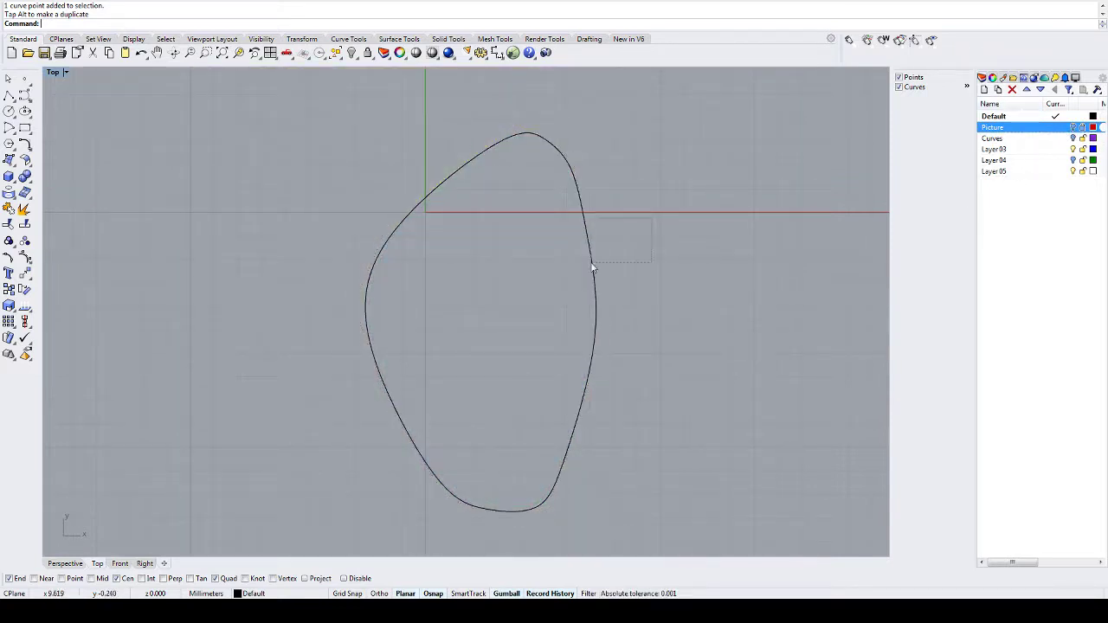
drag(593, 267, 592, 265)
click(347, 593)
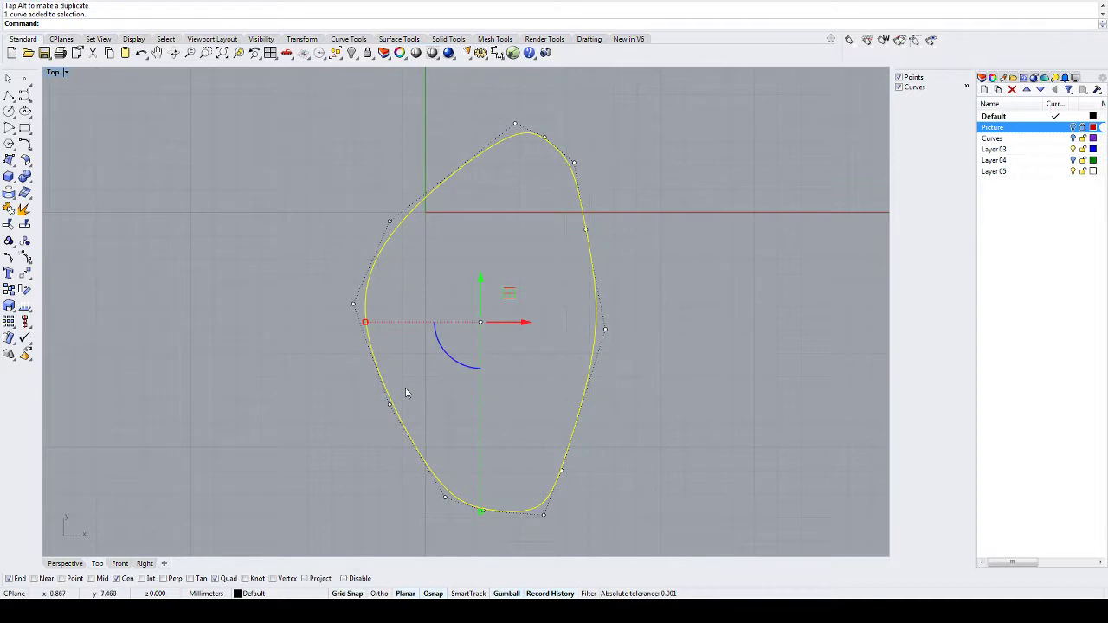
drag(481, 322, 425, 212)
scroll(551, 248, down, 2)
scroll(552, 248, down, 2)
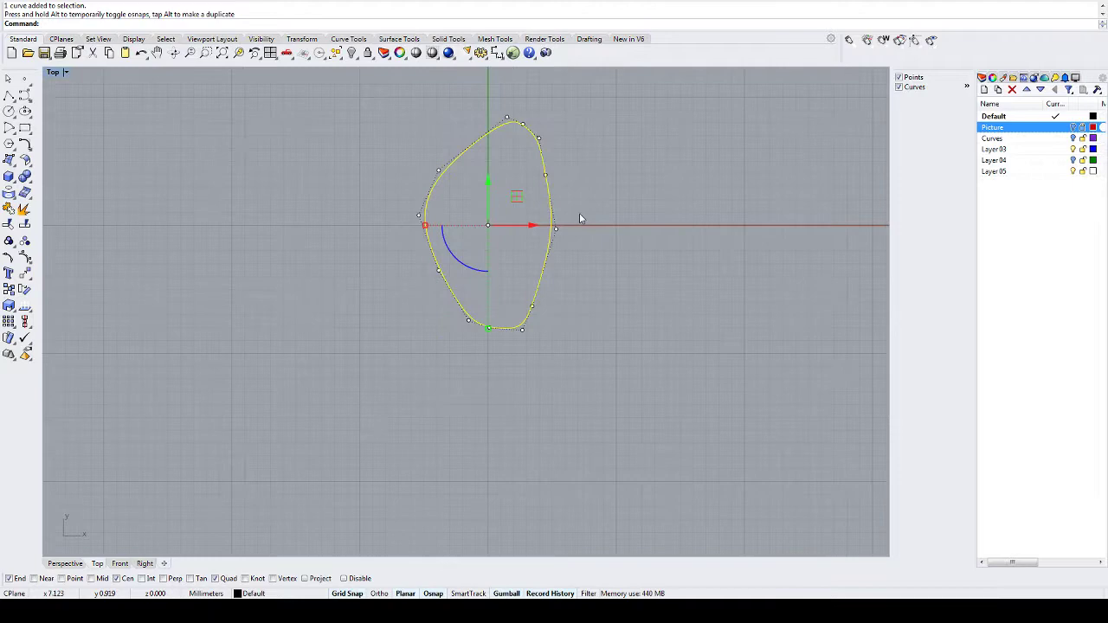
right_drag(579, 213, 600, 321)
scroll(586, 312, up, 3)
scroll(675, 282, down, 1)
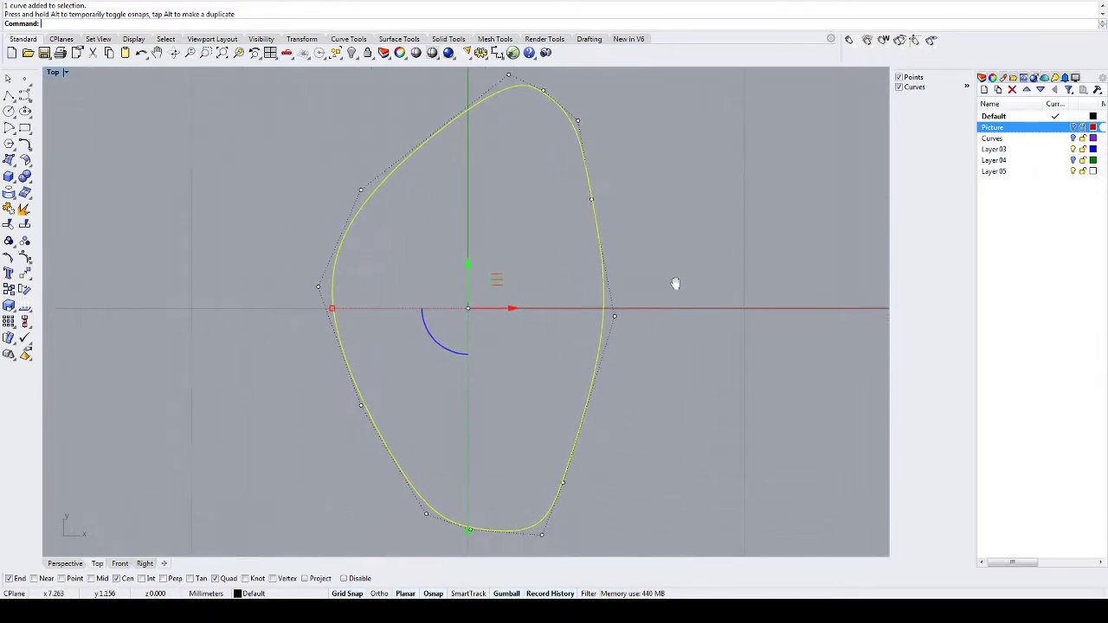
scroll(680, 267, up, 2)
scroll(658, 287, down, 3)
scroll(697, 258, right, 3)
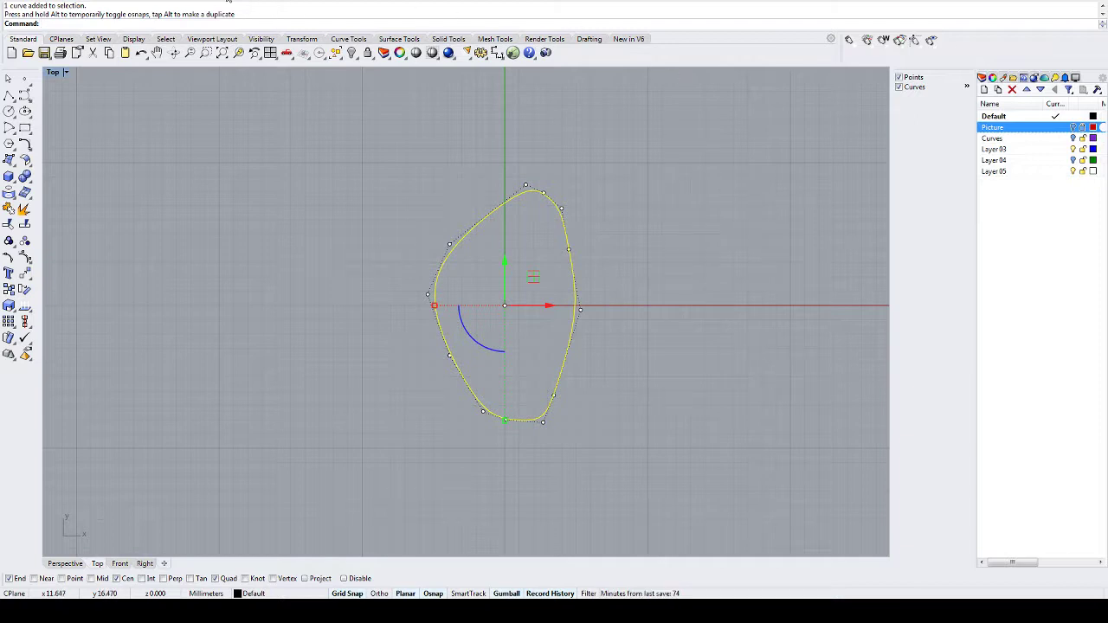
- Scale the outline in 2D from its automatic centre with ortho on, taking its top quadrant as first reference and 24.04 as second
click(155, 0)
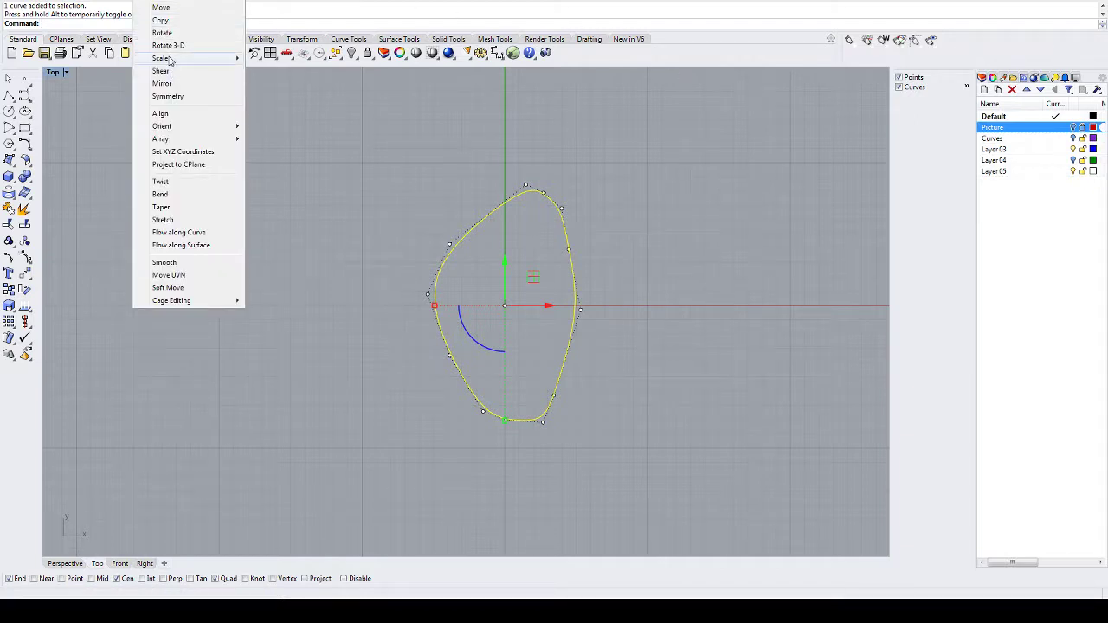
mouse_move(171, 60)
click(71, 71)
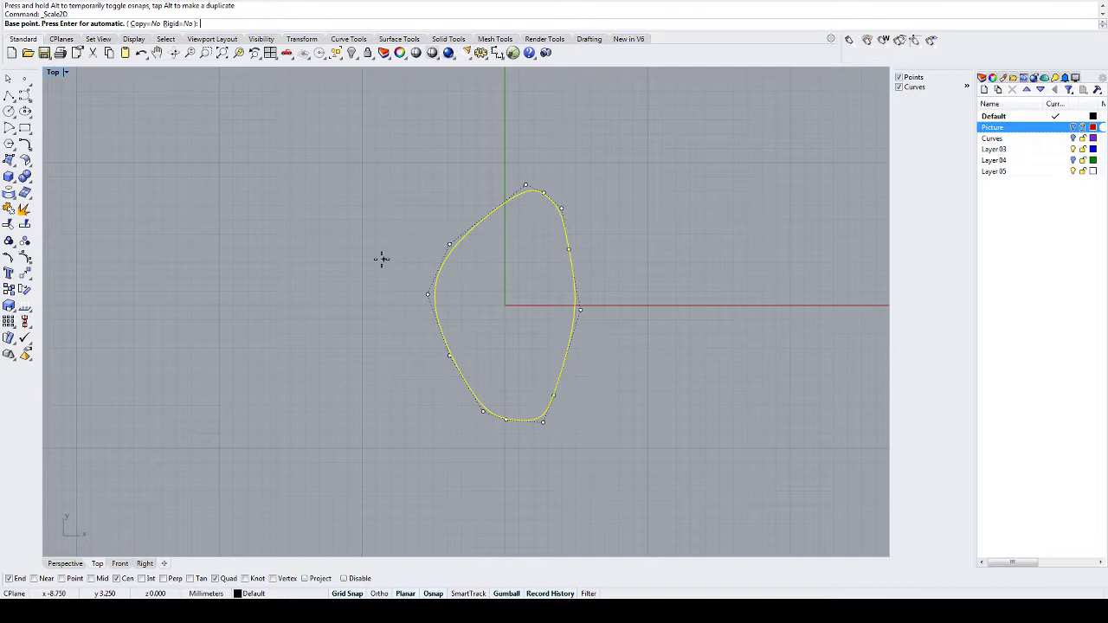
key(Return)
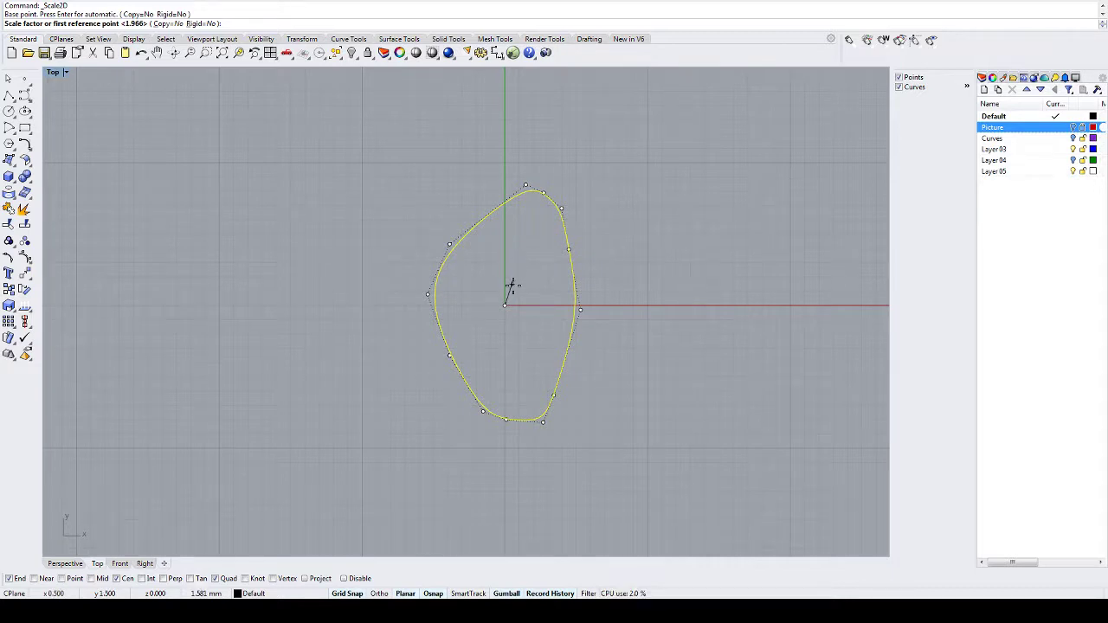
click(378, 594)
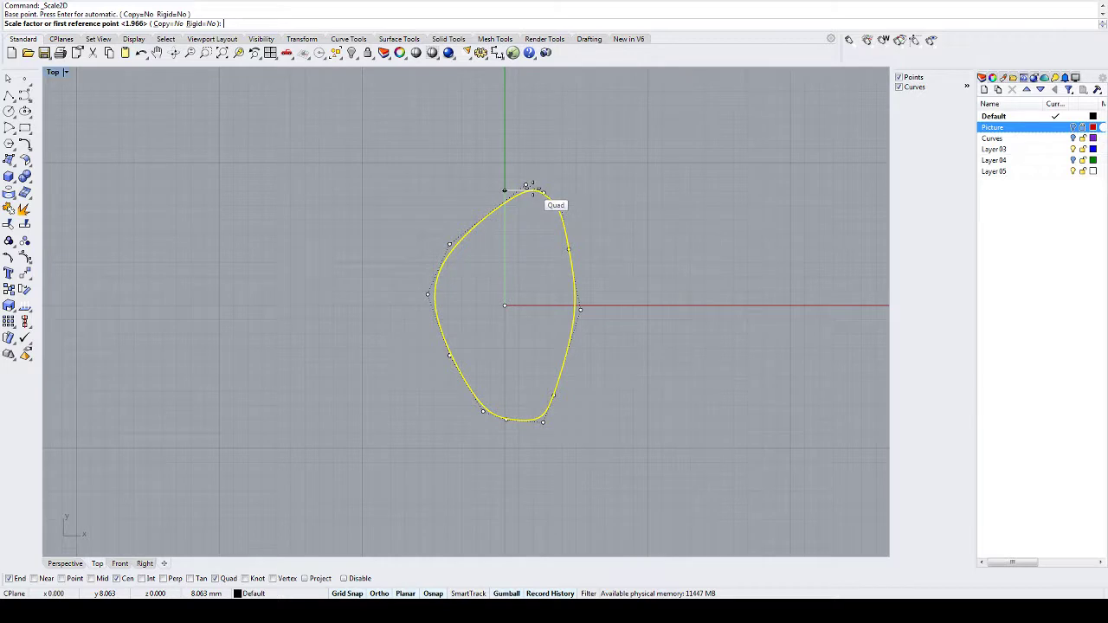
click(535, 185)
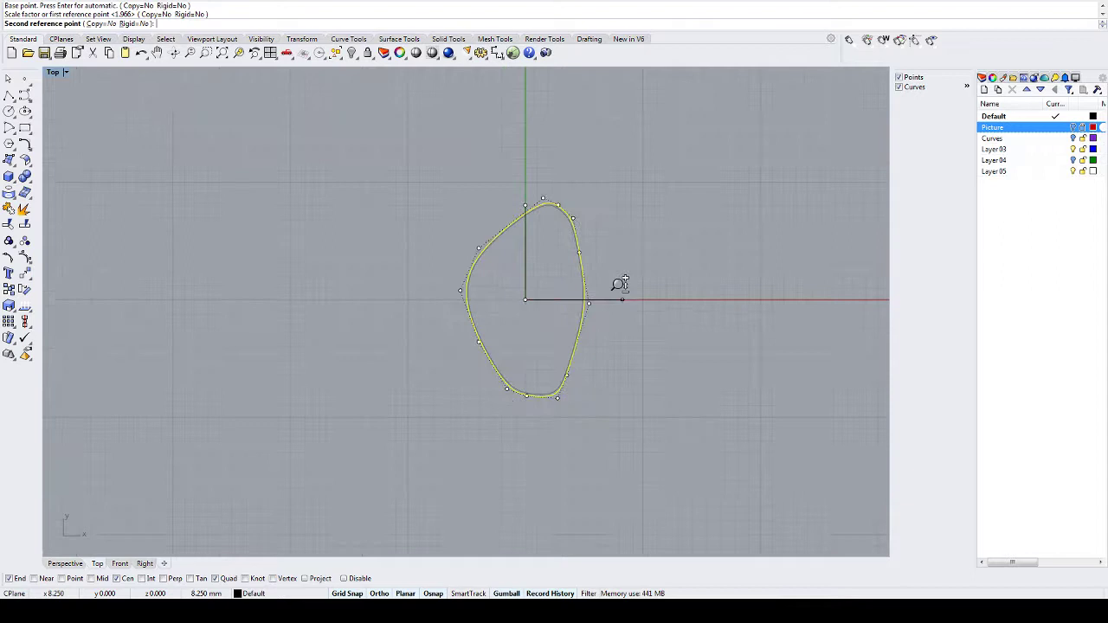
scroll(618, 279, down, 3)
right_drag(601, 311, 534, 346)
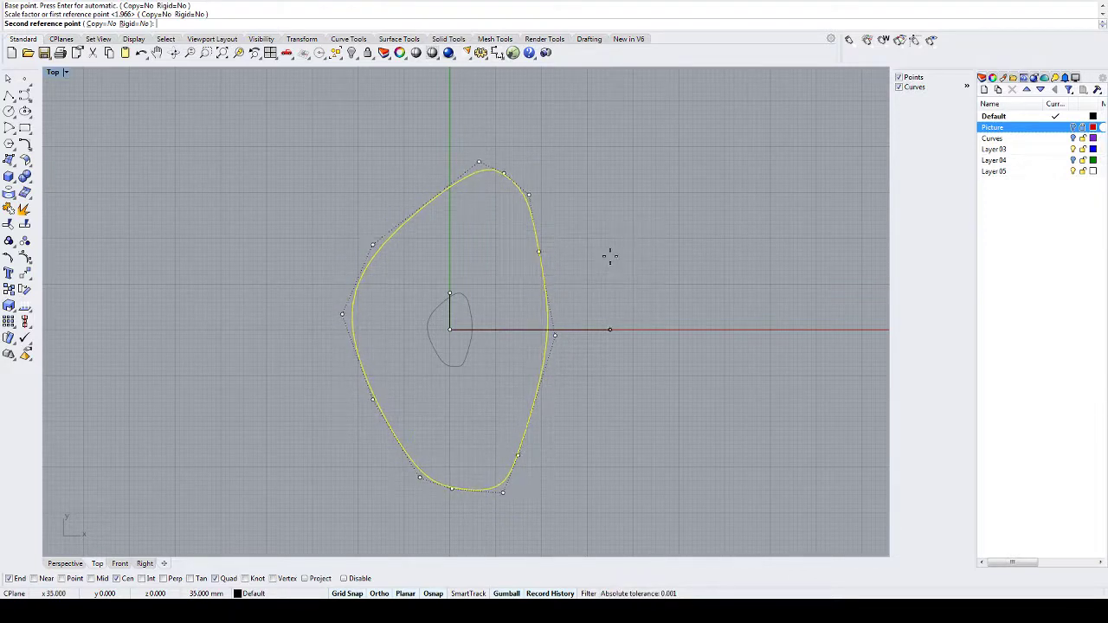
text(24.04)
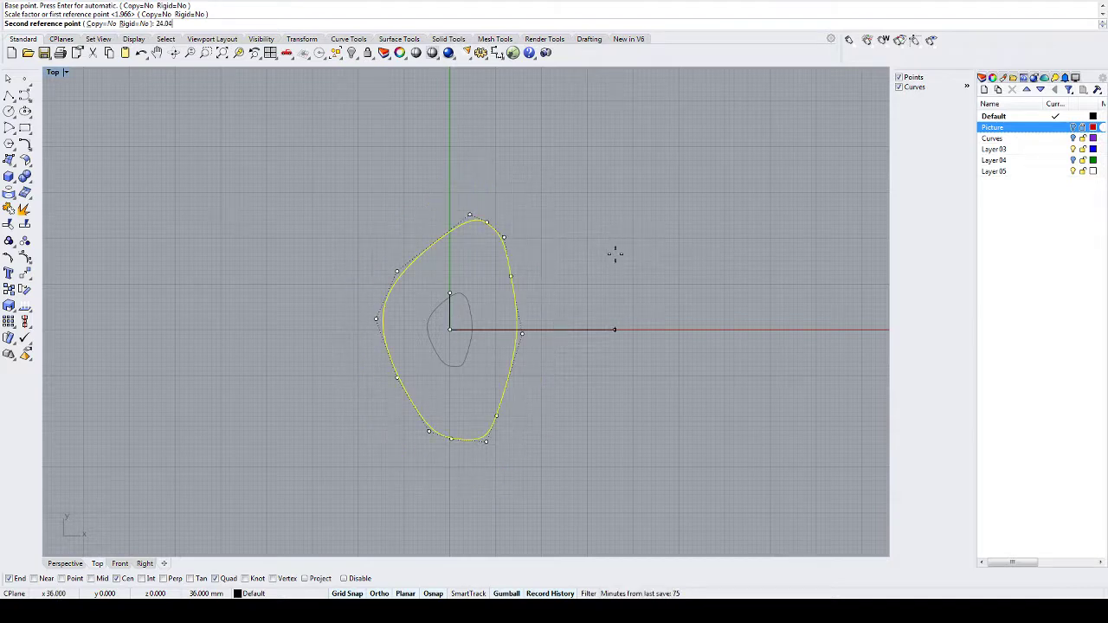
key(Return)
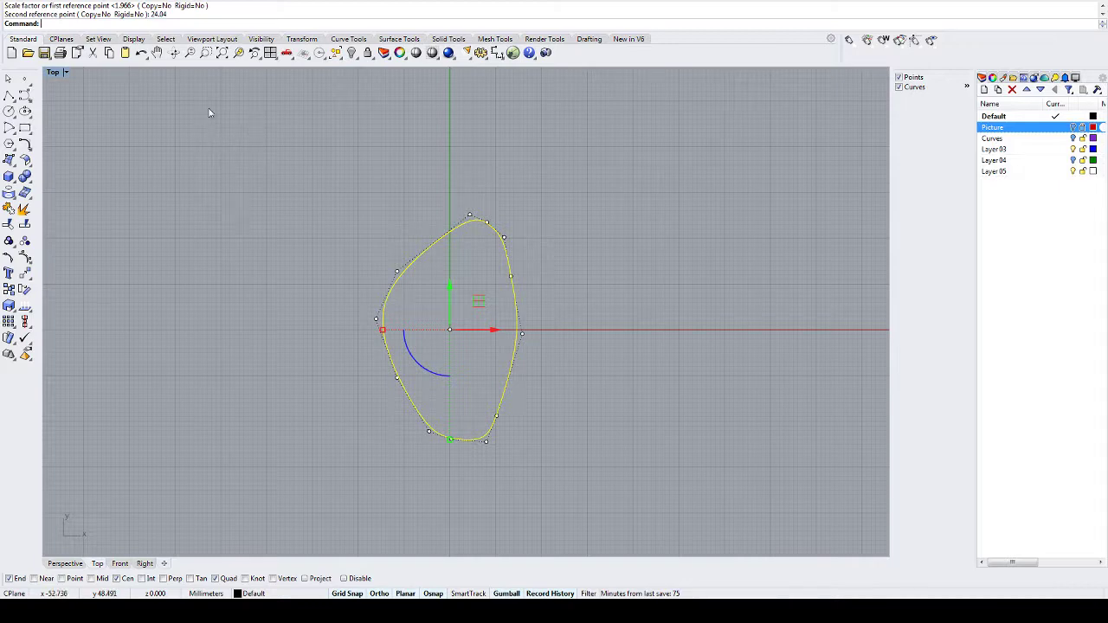
- Undo the last 2D scale and rescale the outline from its automatic centre, using its top quadrant and 24.07/2 as references
click(141, 53)
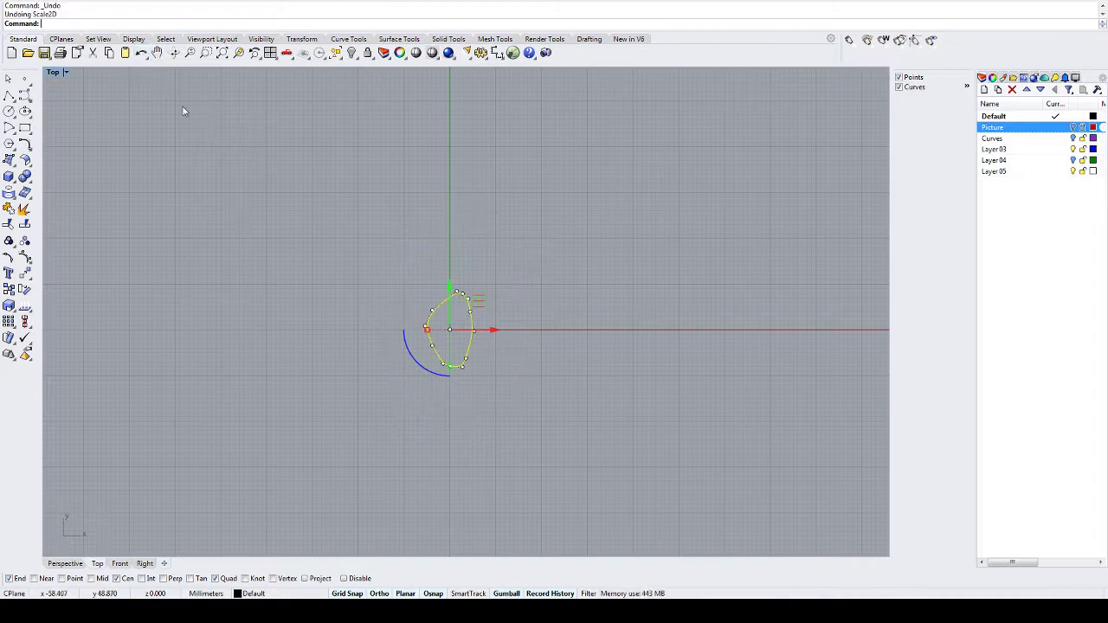
scroll(441, 422, up, 3)
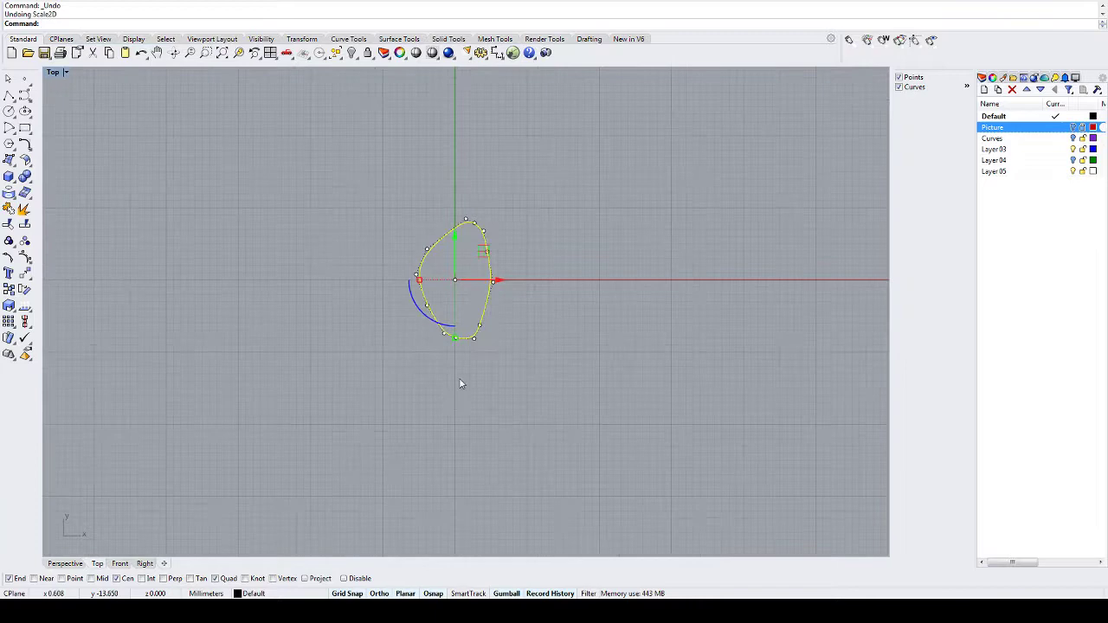
right_click(573, 212)
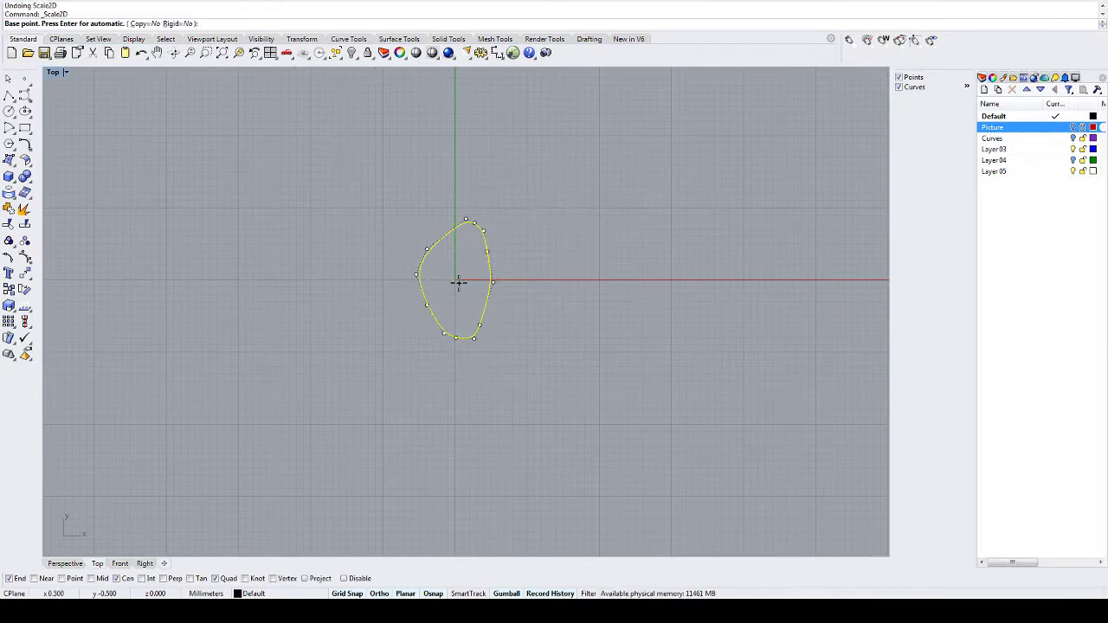
key(Return)
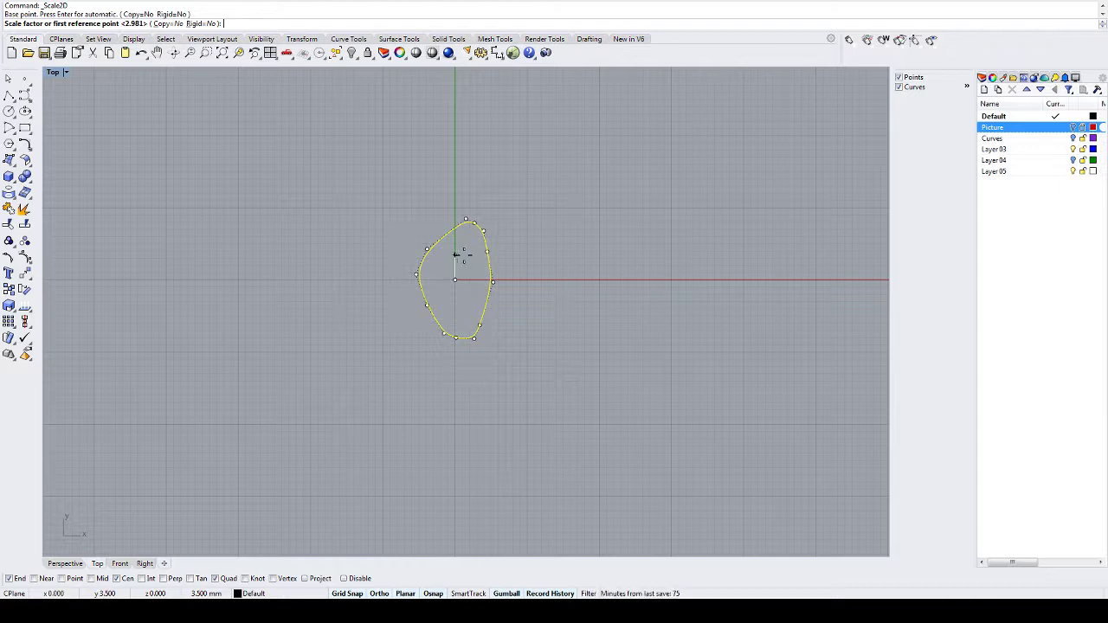
click(468, 219)
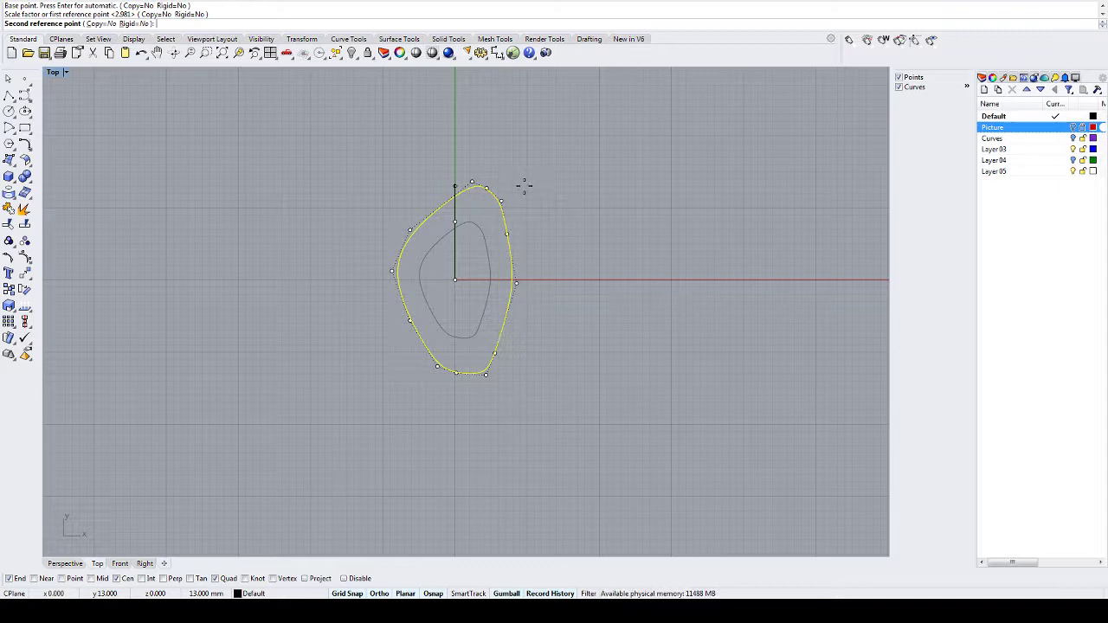
text(24)
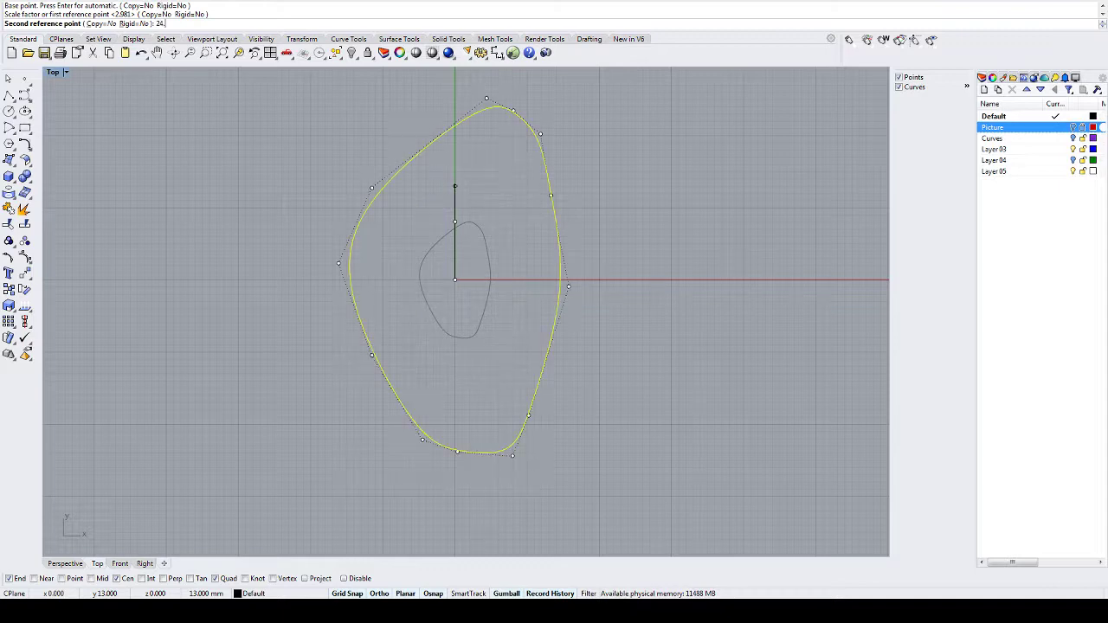
text(.07)
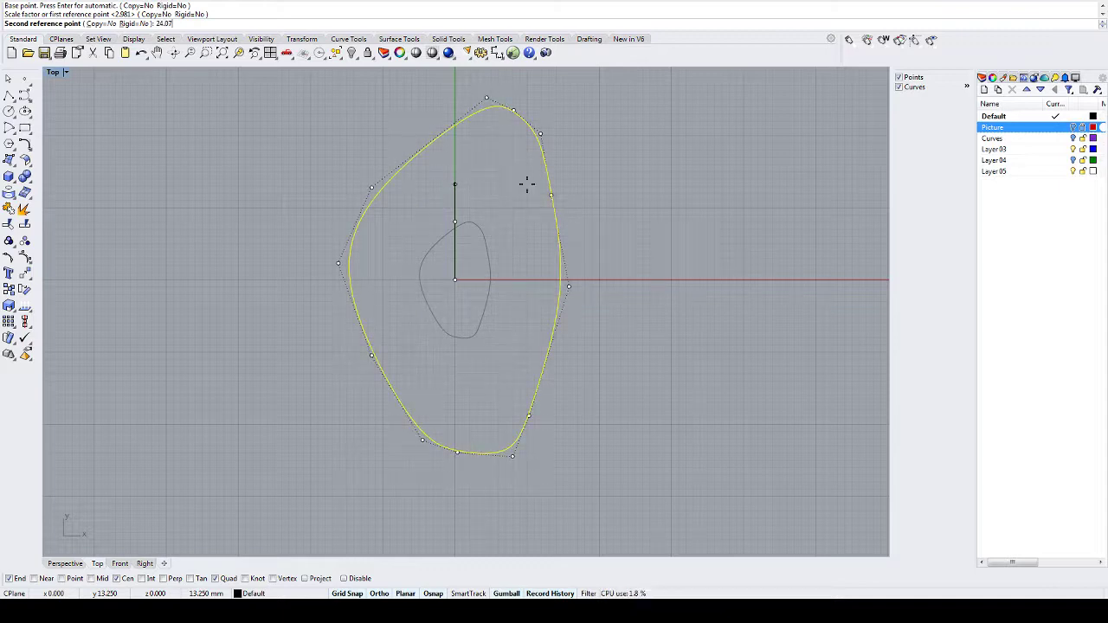
text(2)
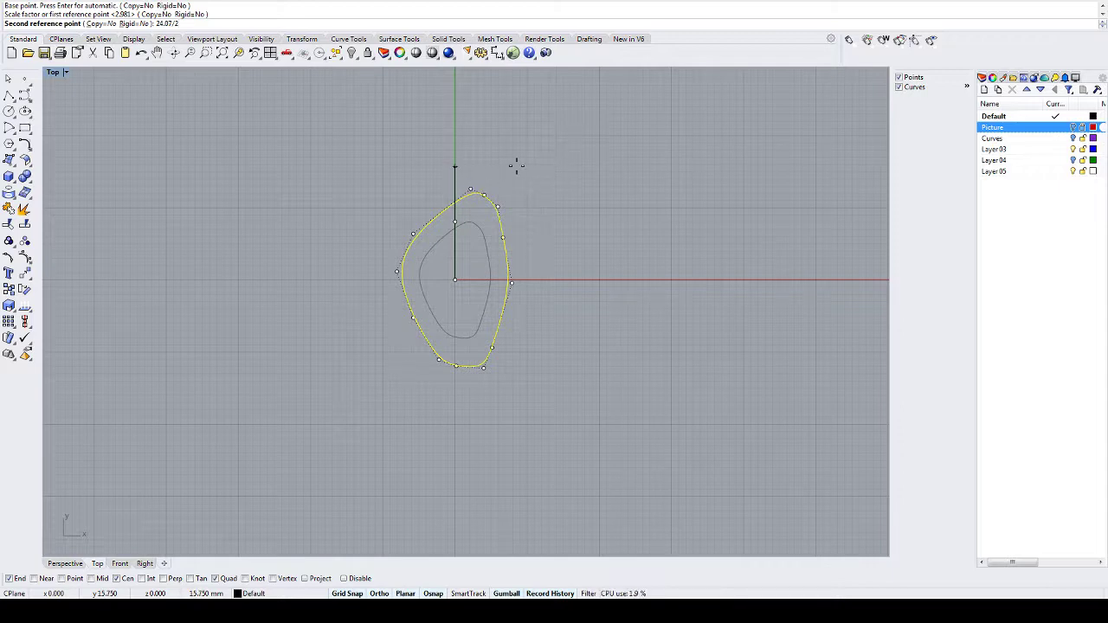
key(Return)
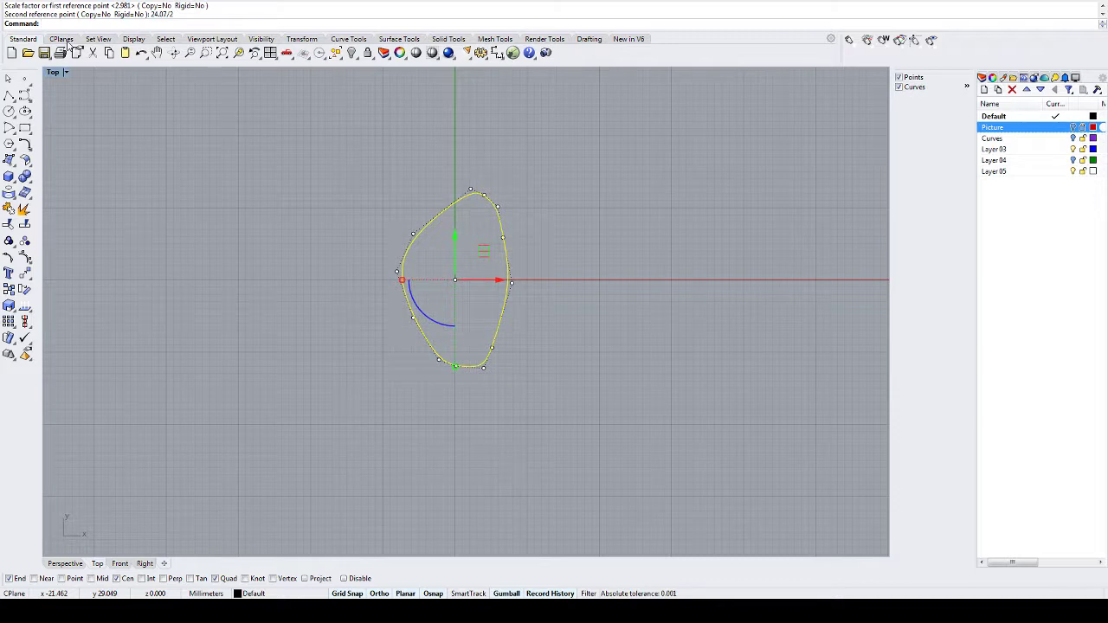
- Add a vertical dimension between the outline's top and bottom quadrants, placing the dimension line well left of the curve
text(Dim)
key(Return)
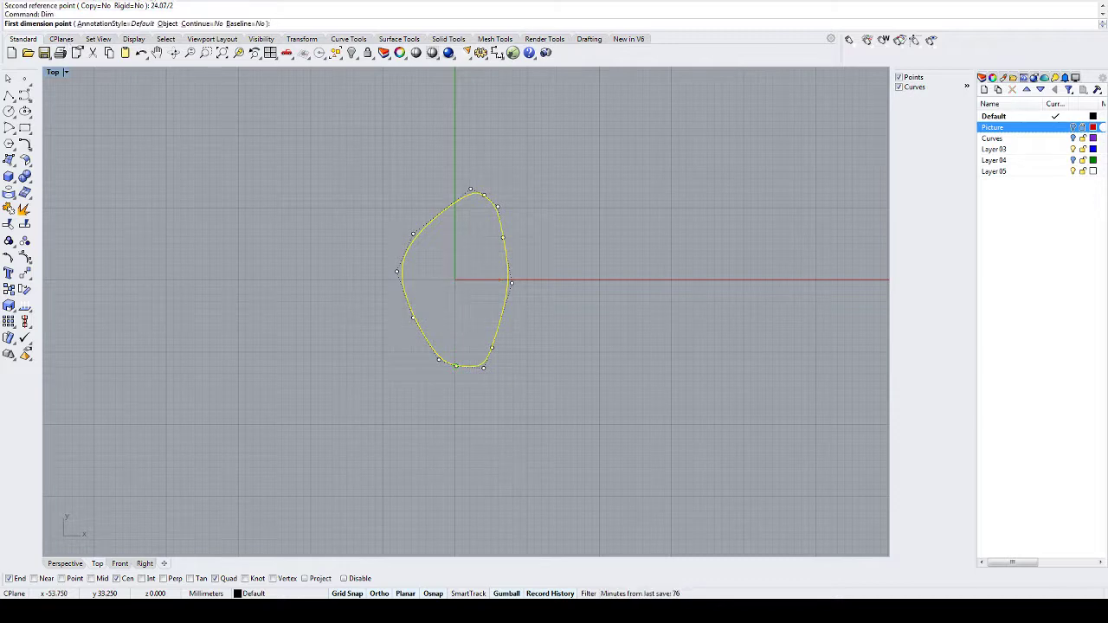
click(476, 192)
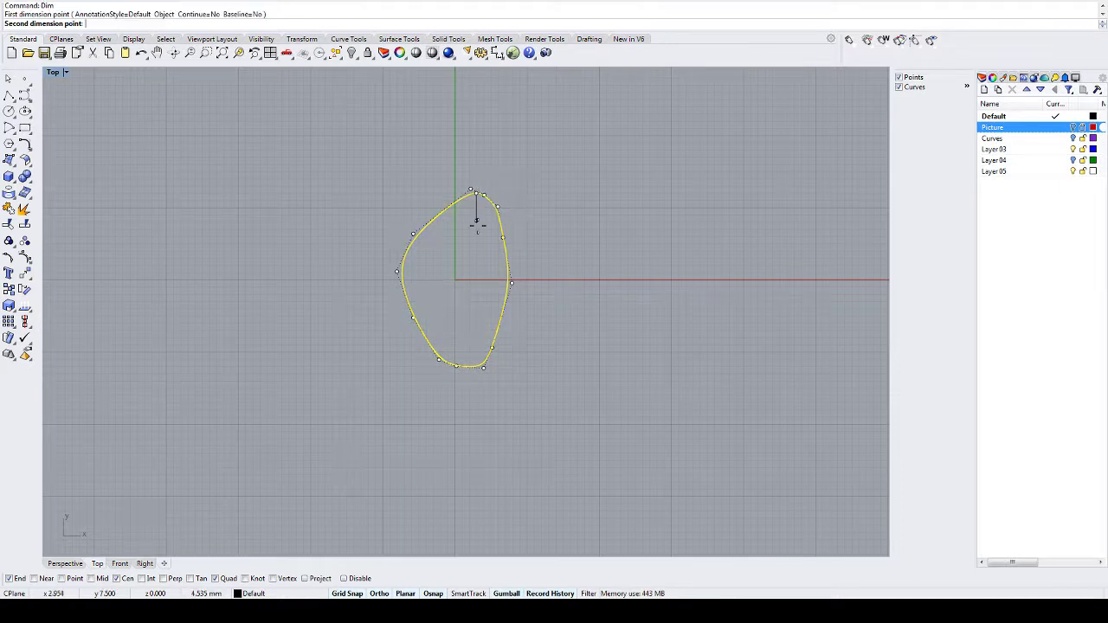
click(476, 366)
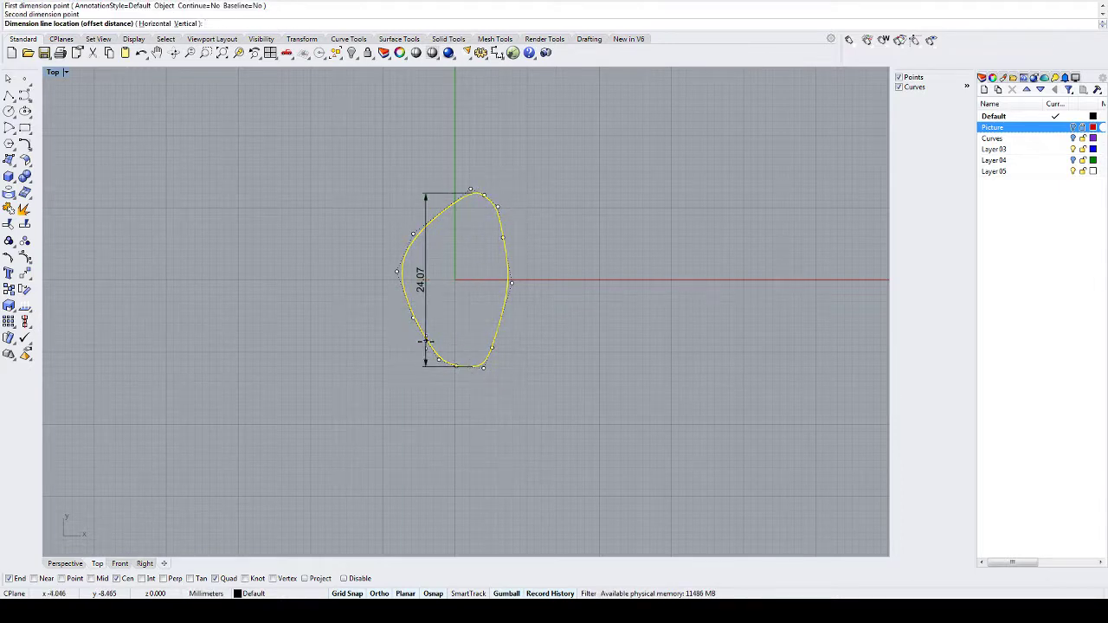
click(268, 327)
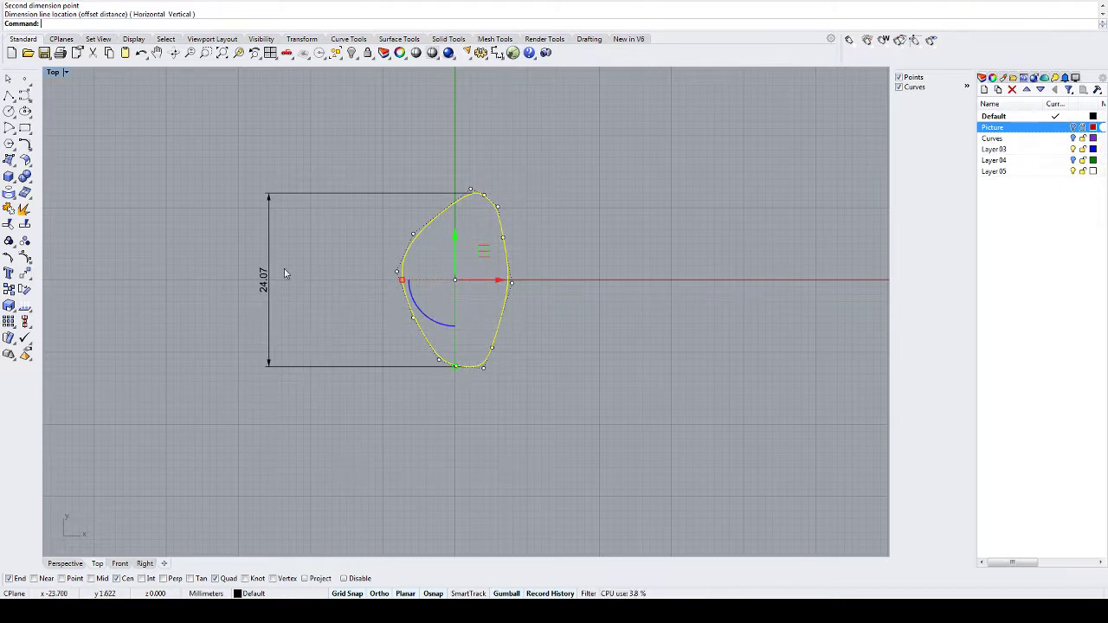
- Delete the vertical height dimension beside the outline, keeping only the curve
click(268, 298)
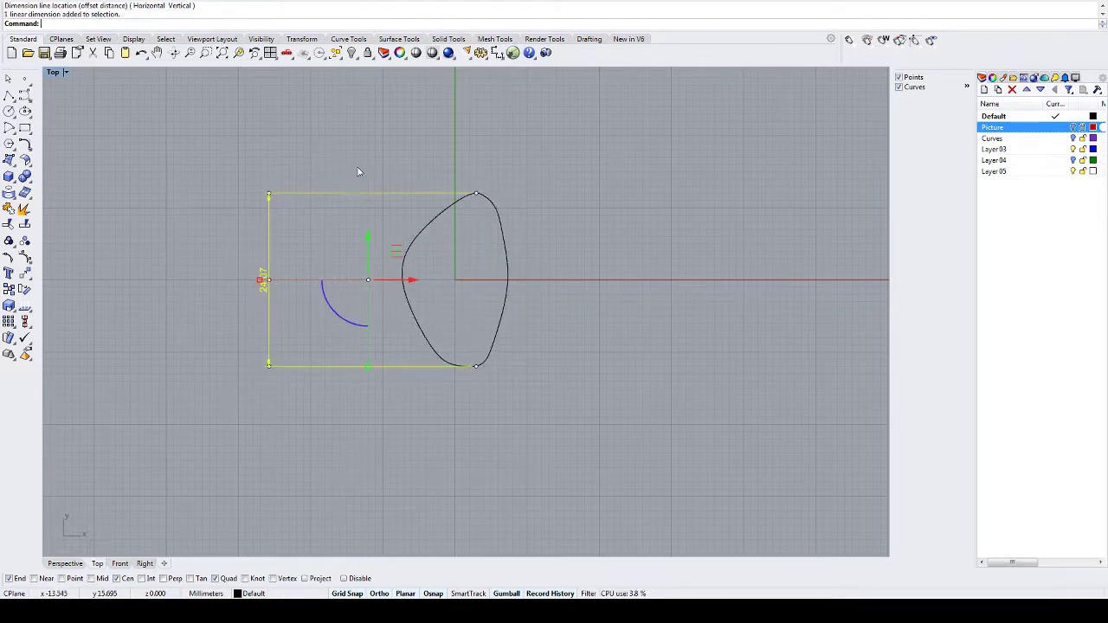
click(397, 160)
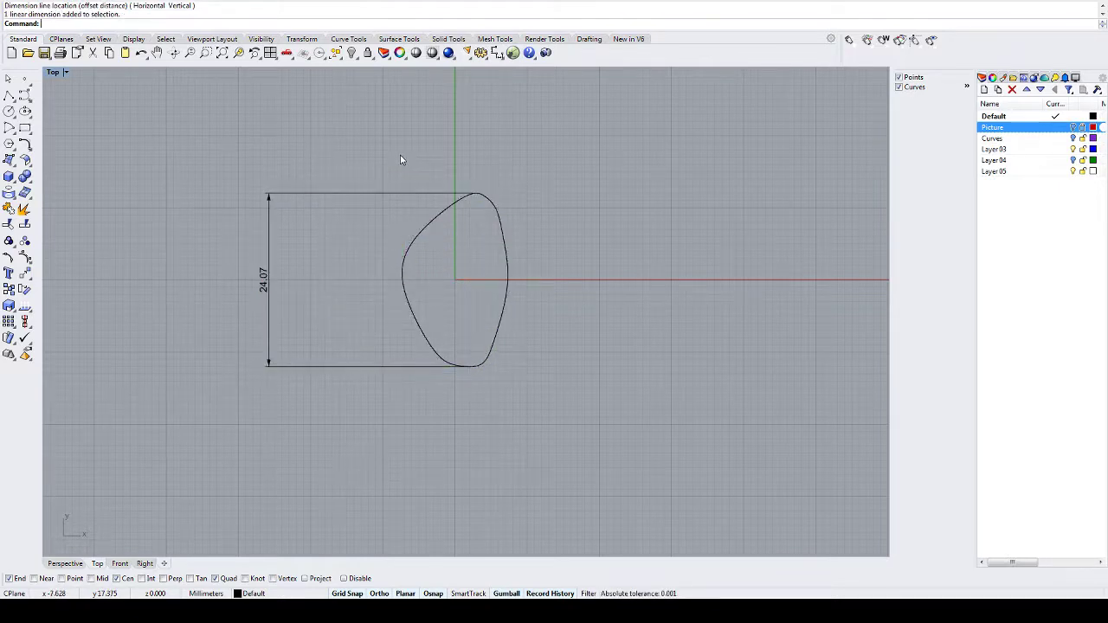
click(268, 321)
key(Delete)
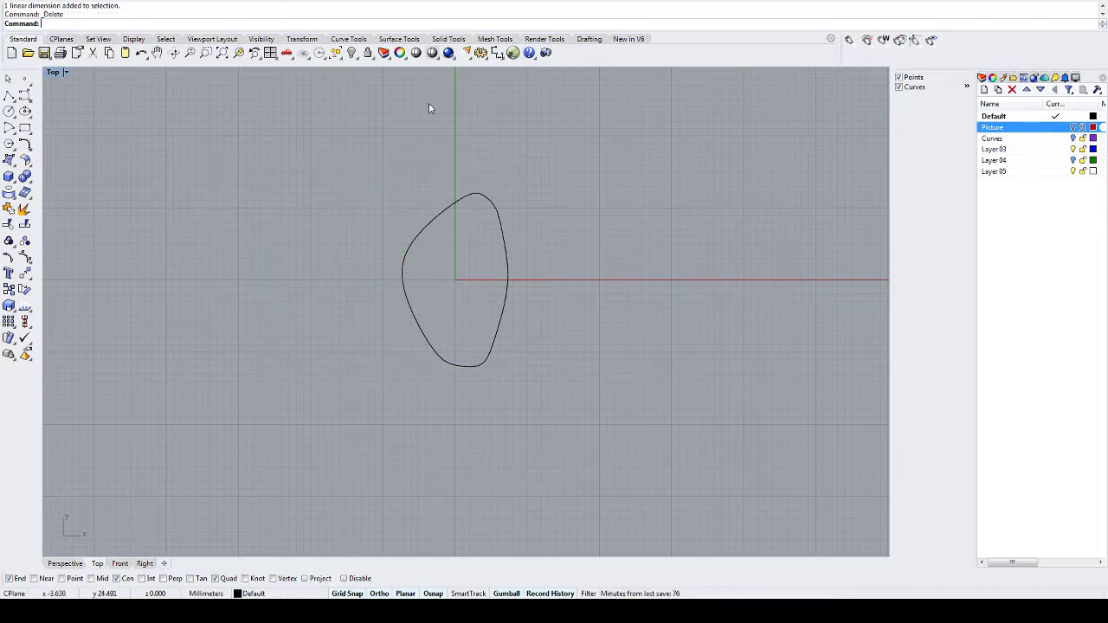
- Measure the distance between the outline's top and bottom quadrants with the Distance command
text(Distance)
key(Return)
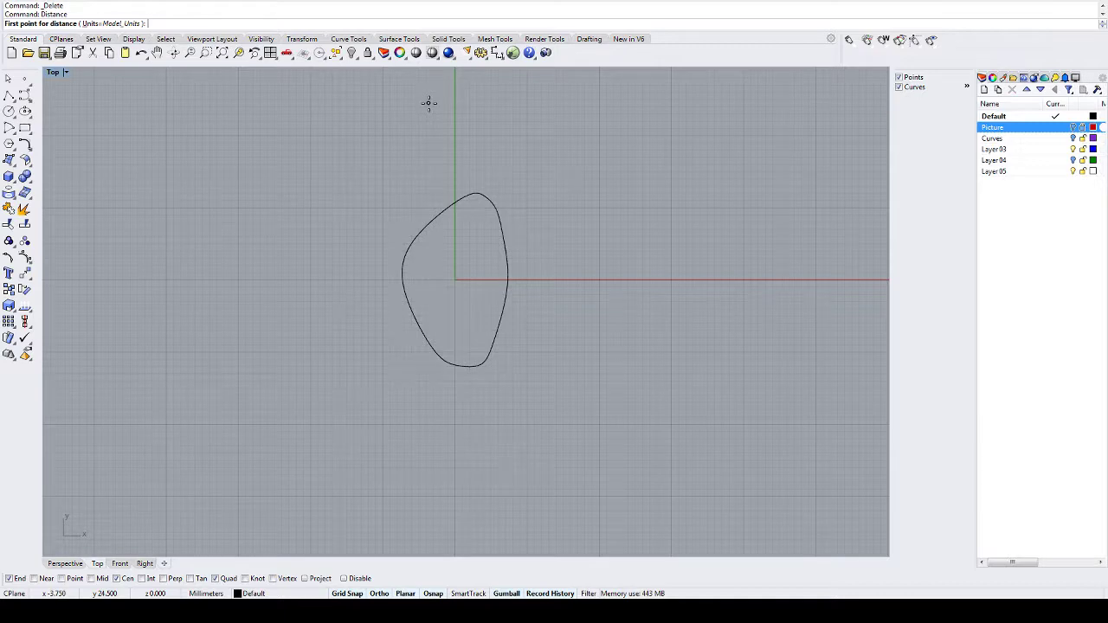
click(475, 191)
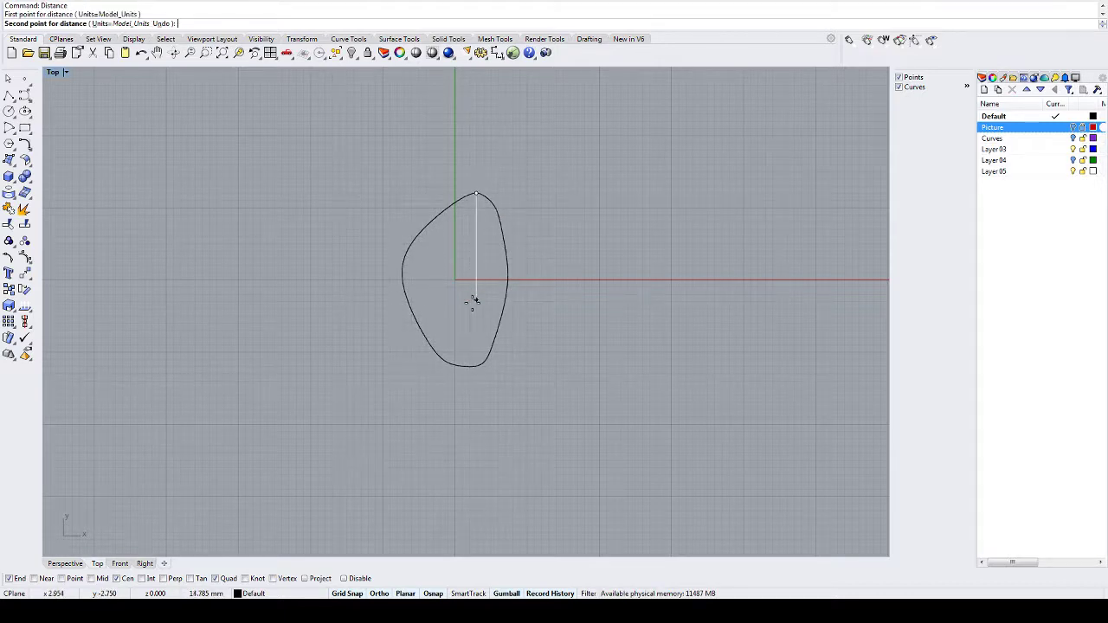
click(474, 366)
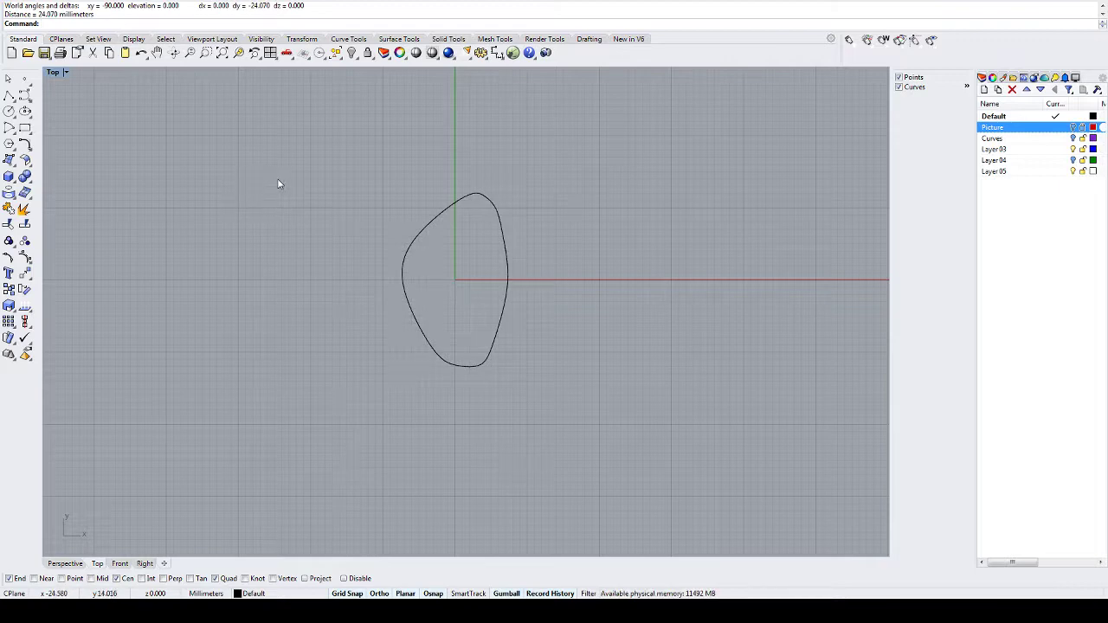
- Offset the stone outline outward by 0.5 mm
scroll(444, 337, up, 3)
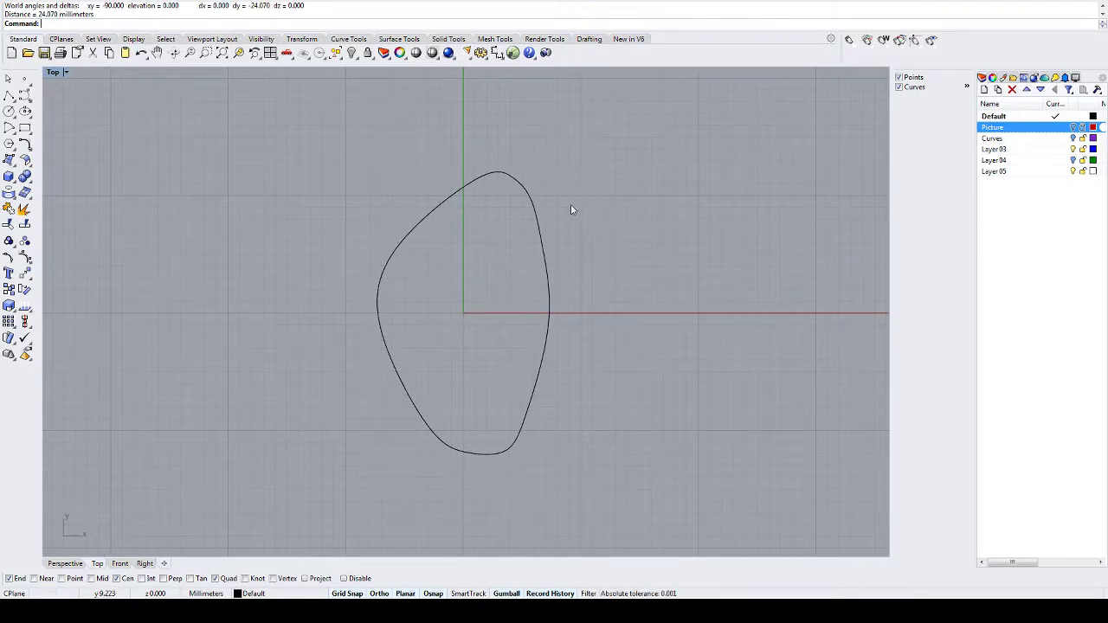
click(546, 244)
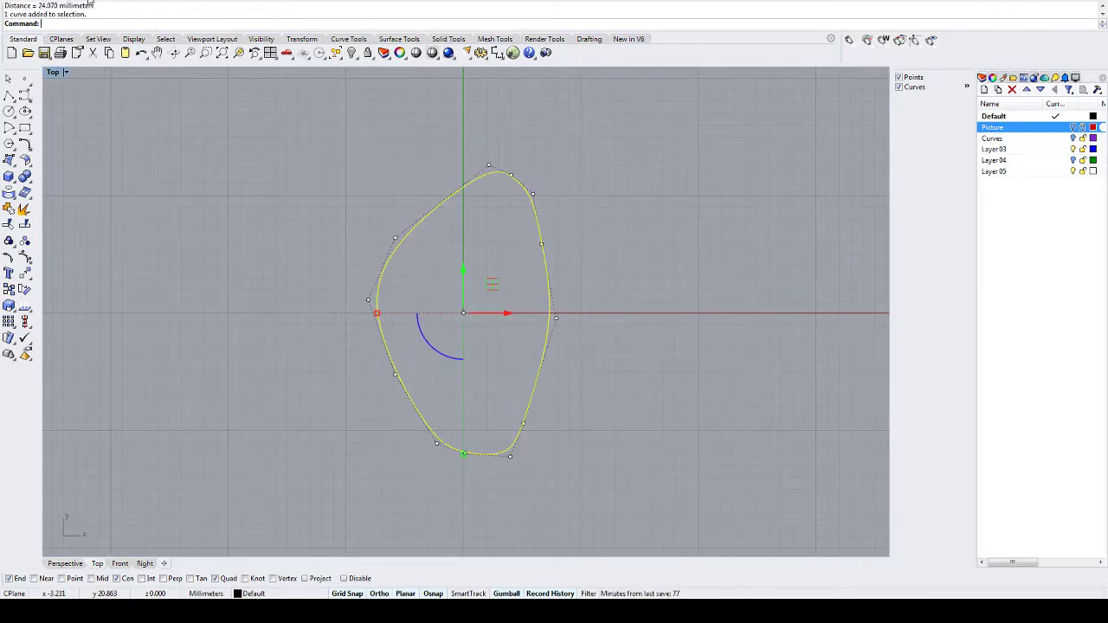
click(26, 0)
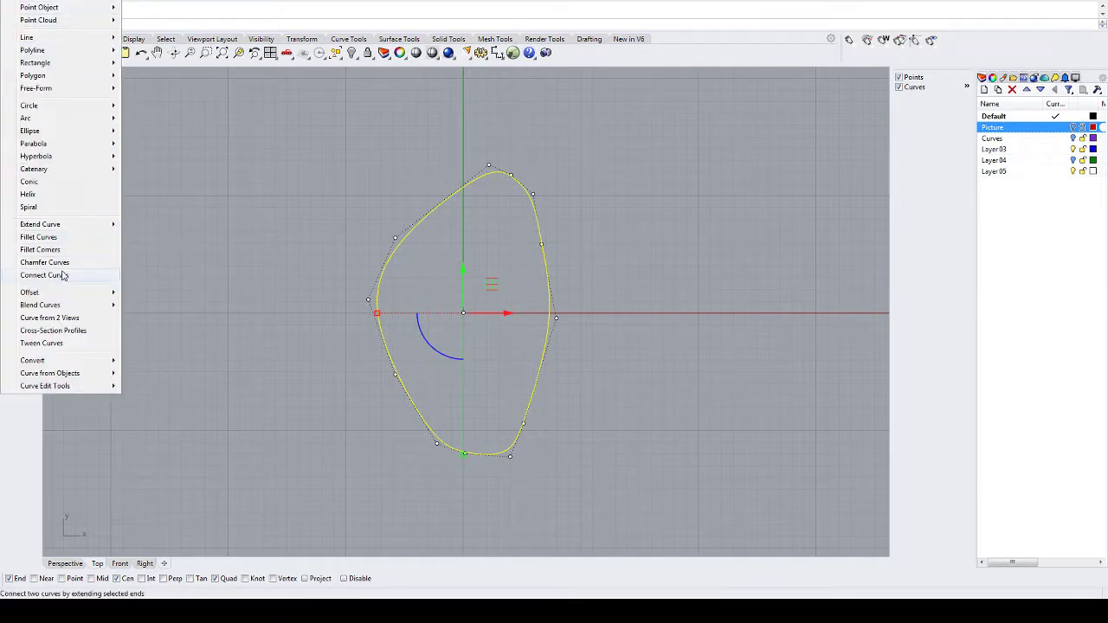
mouse_move(60, 293)
click(148, 293)
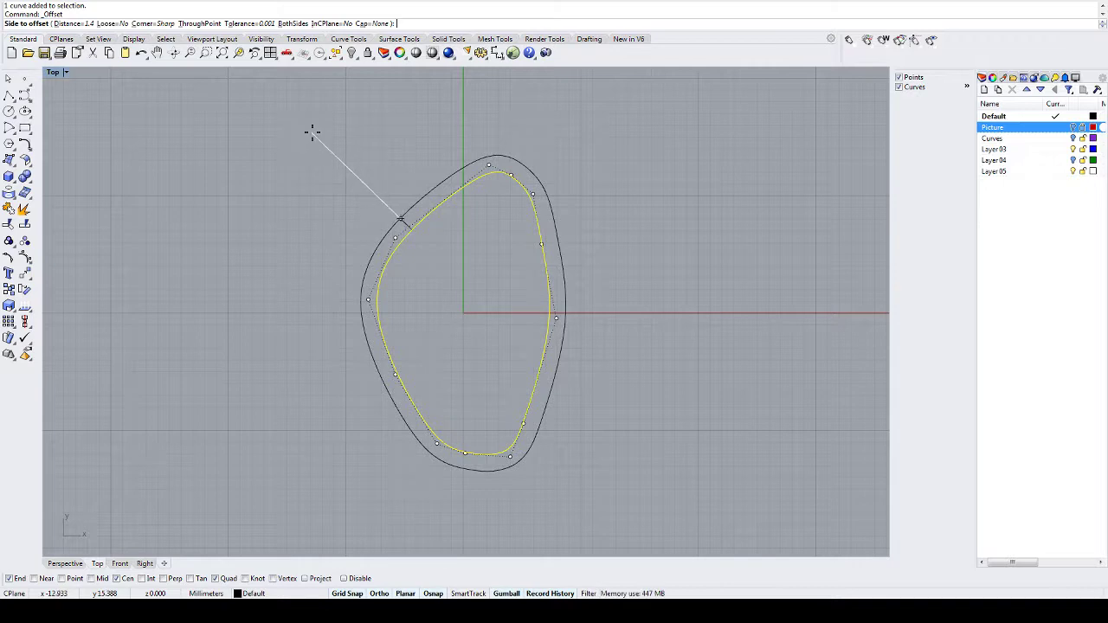
text(.5)
key(Return)
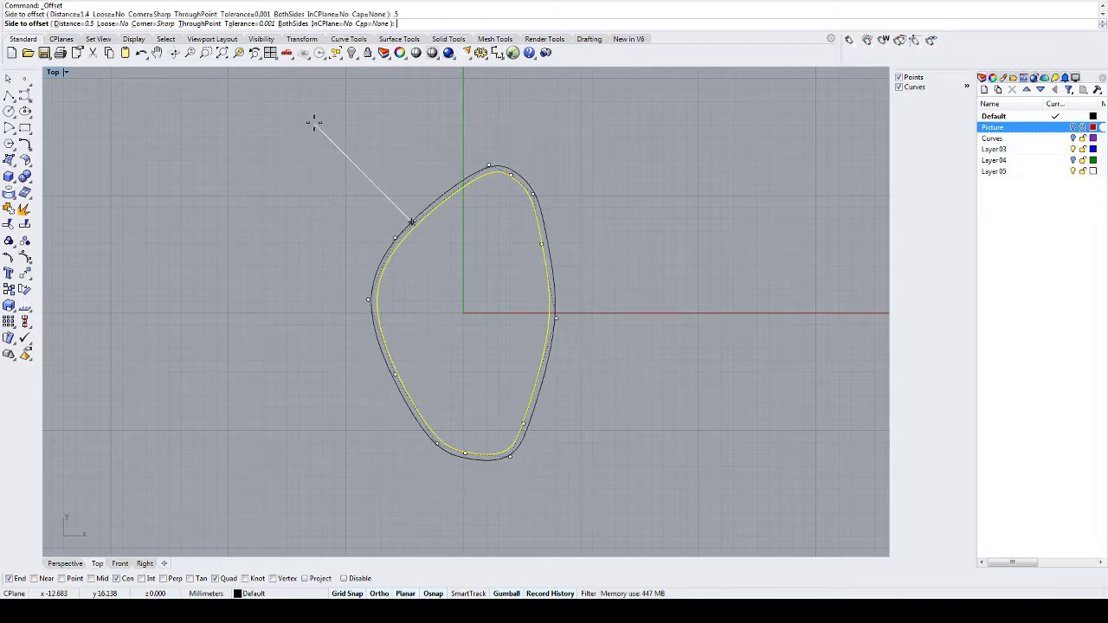
click(308, 125)
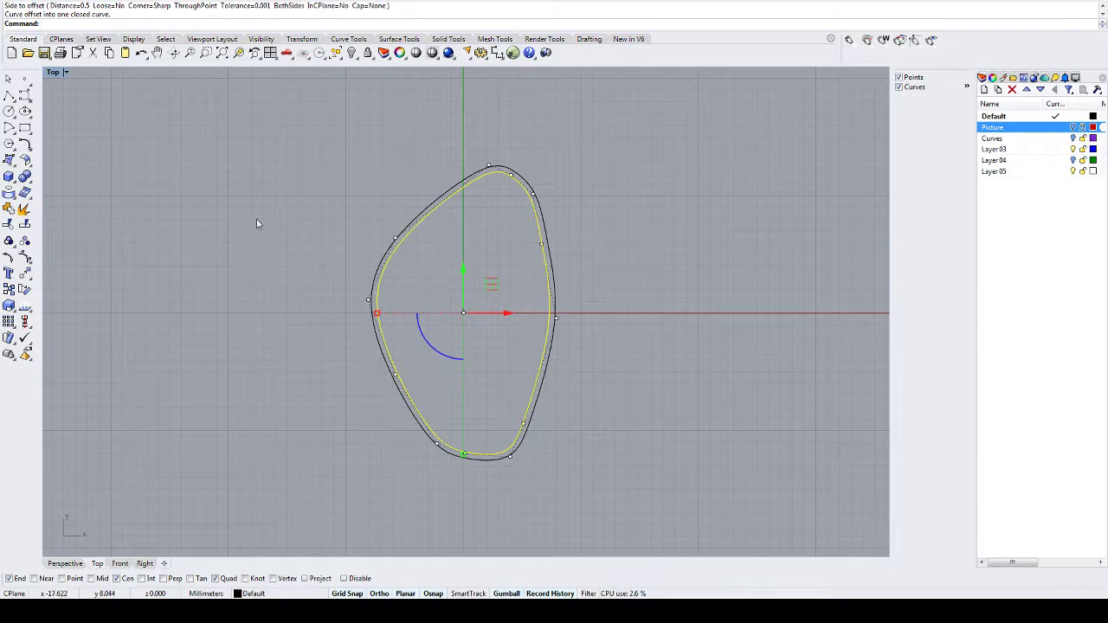
- Offset the original stone outline inward by 1.4 mm and clear the selection
right_click(494, 236)
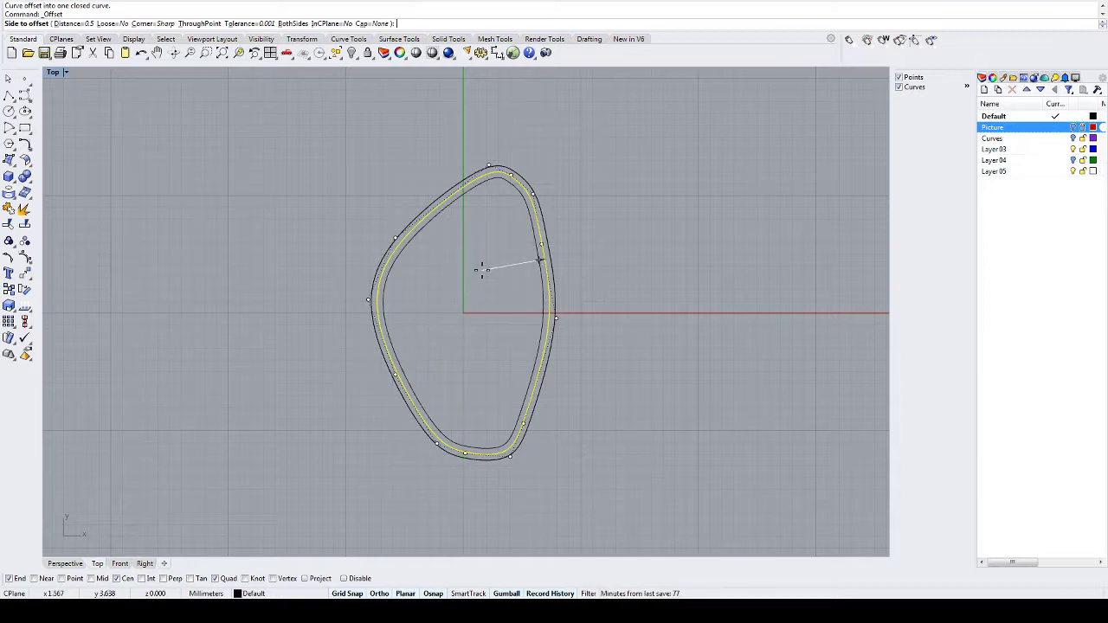
text(1.4)
key(Return)
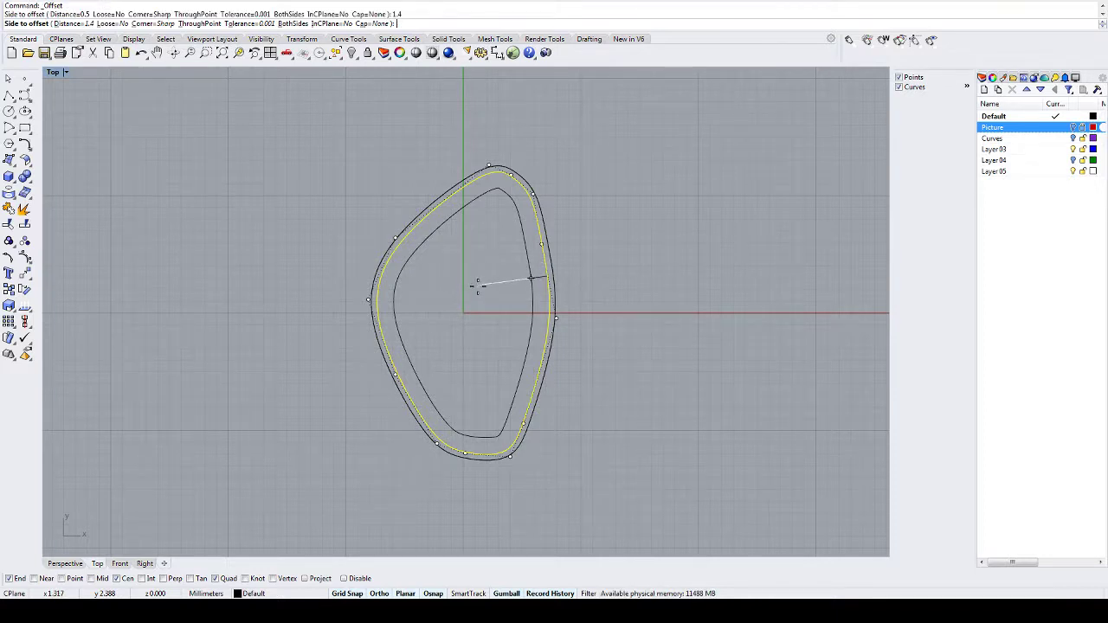
click(480, 297)
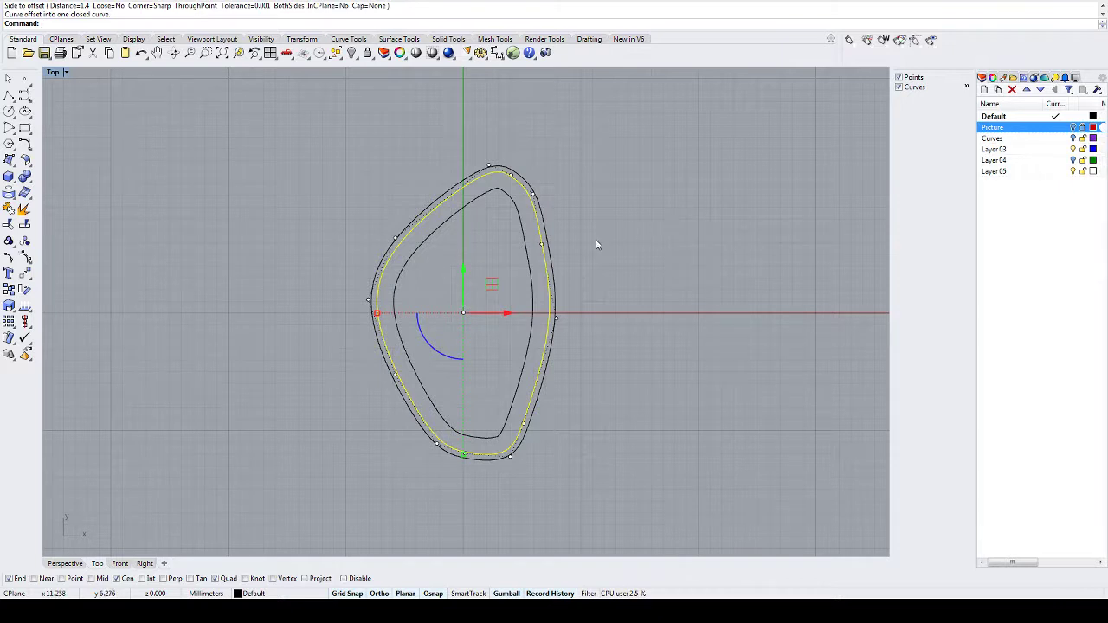
click(626, 227)
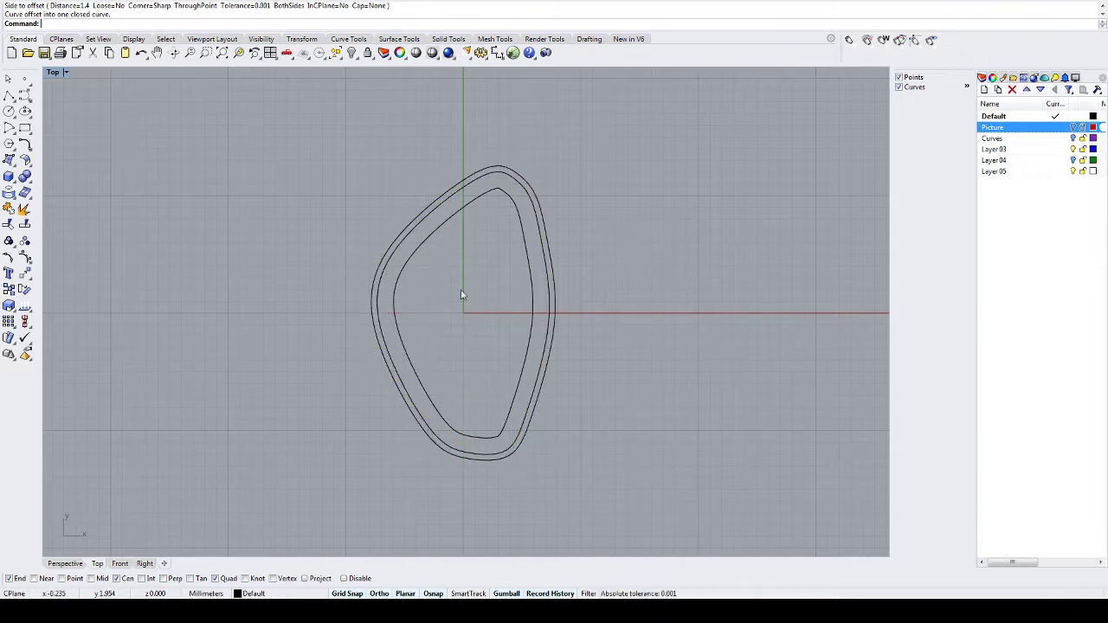
- Extrude all three outline curves 6 mm upward with the gumball in the Front view, and return to the four-viewport layout
drag(587, 253, 487, 303)
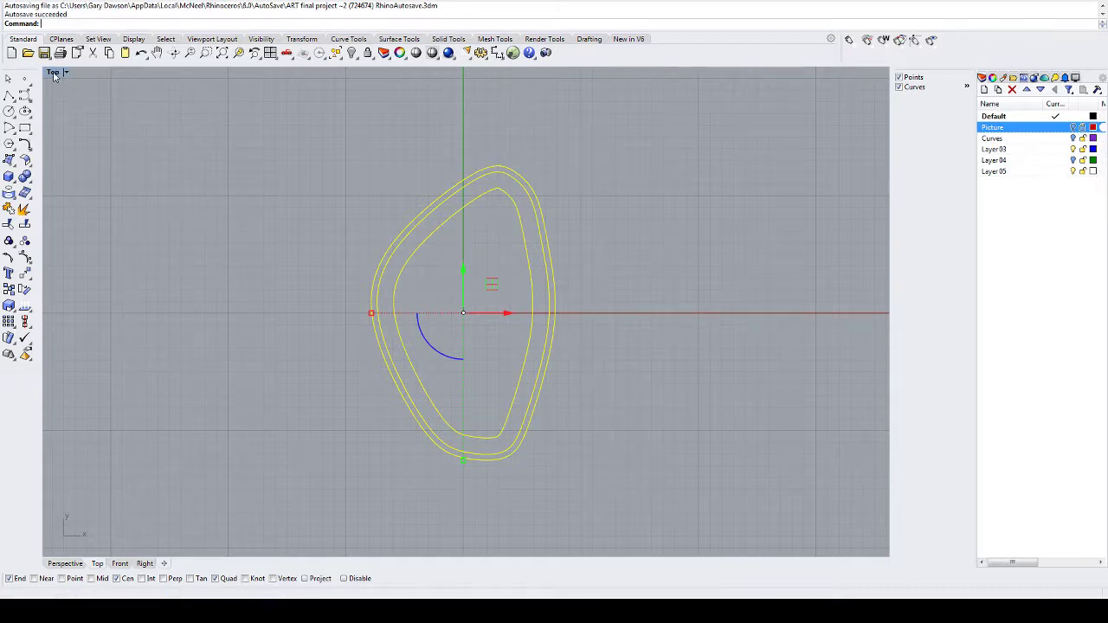
click(54, 74)
double_click(55, 74)
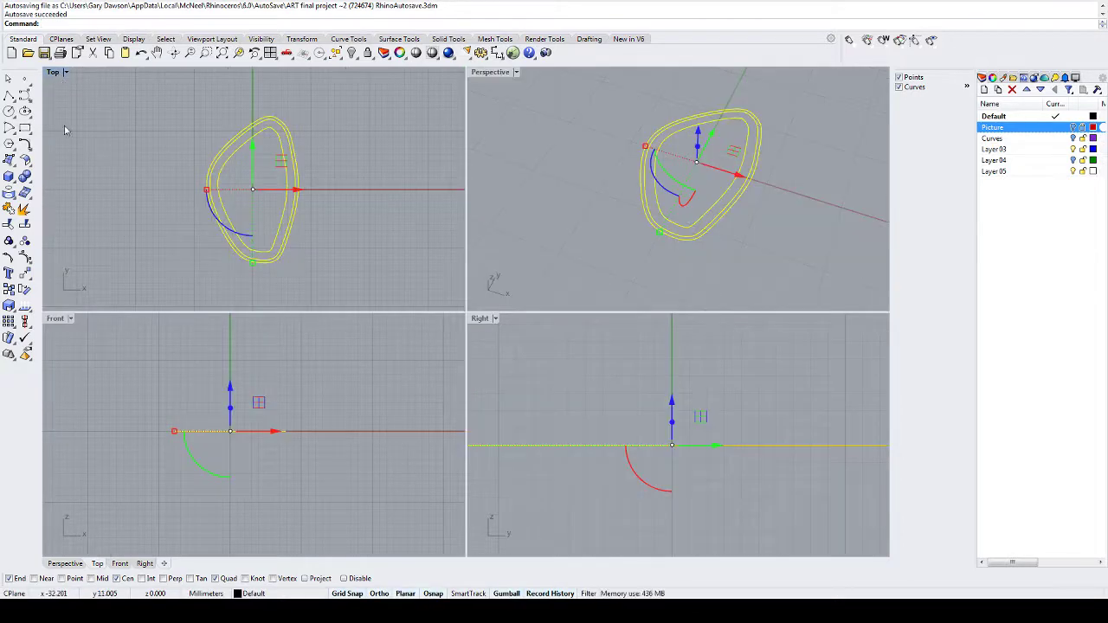
double_click(55, 319)
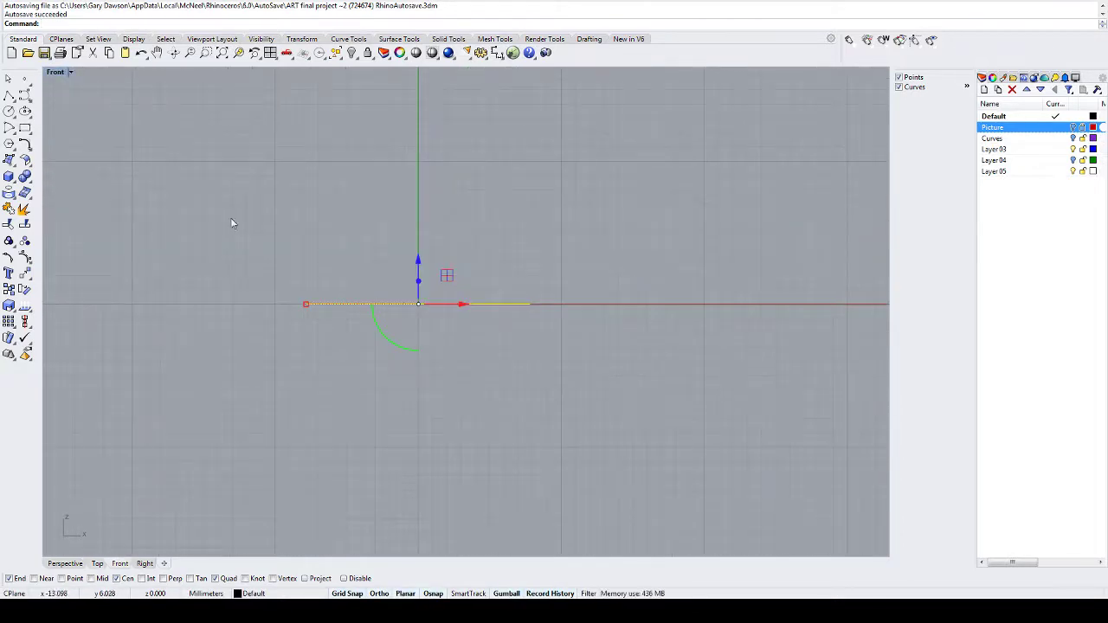
click(420, 283)
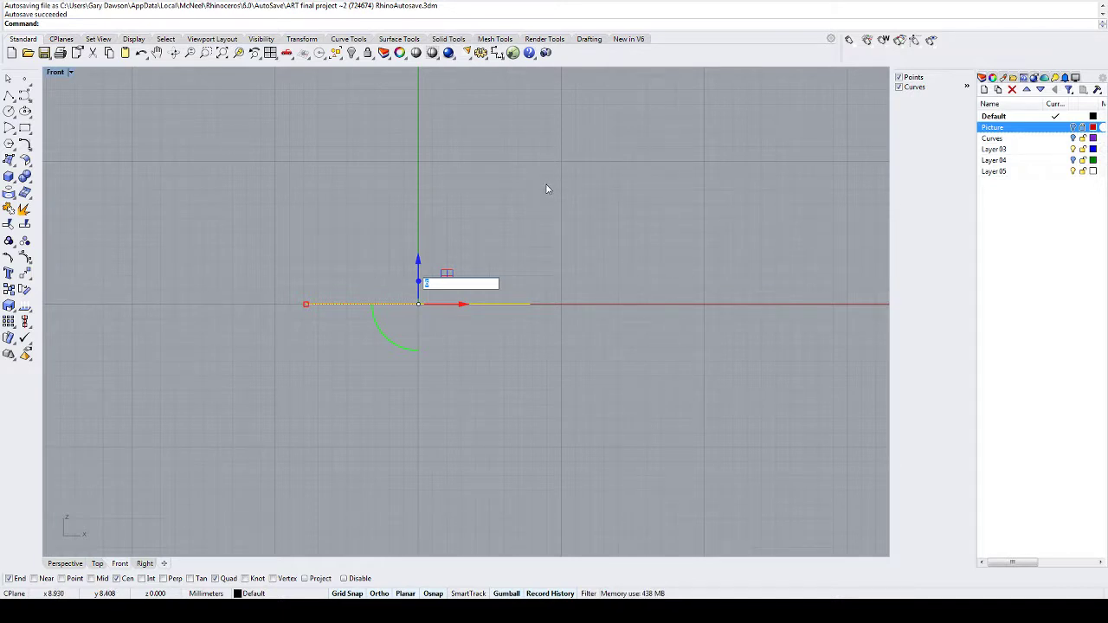
text(6)
key(Return)
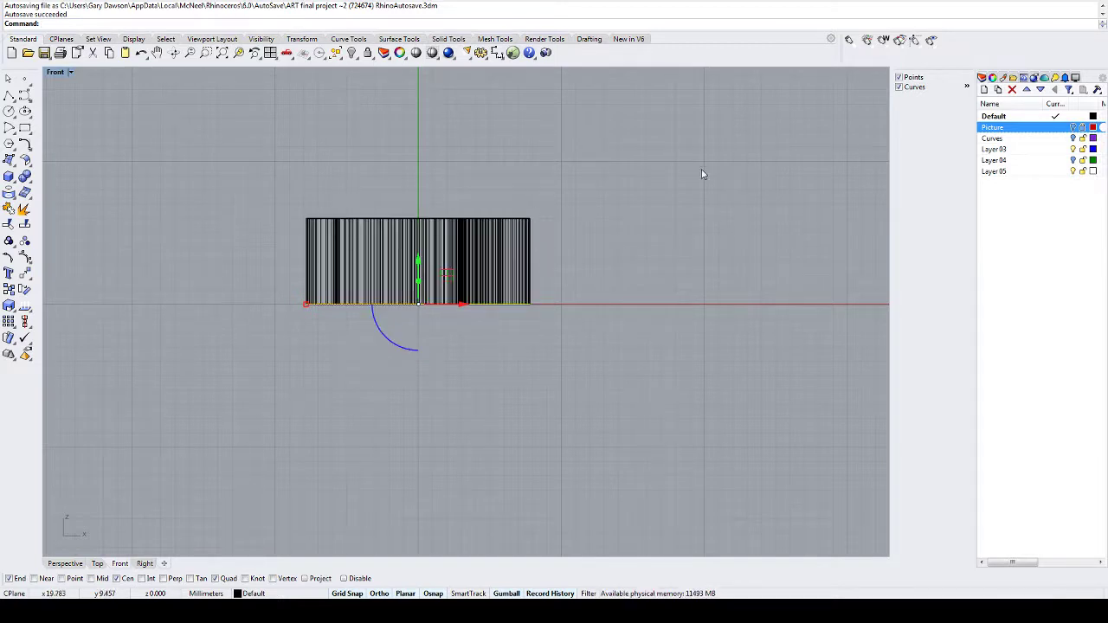
double_click(53, 71)
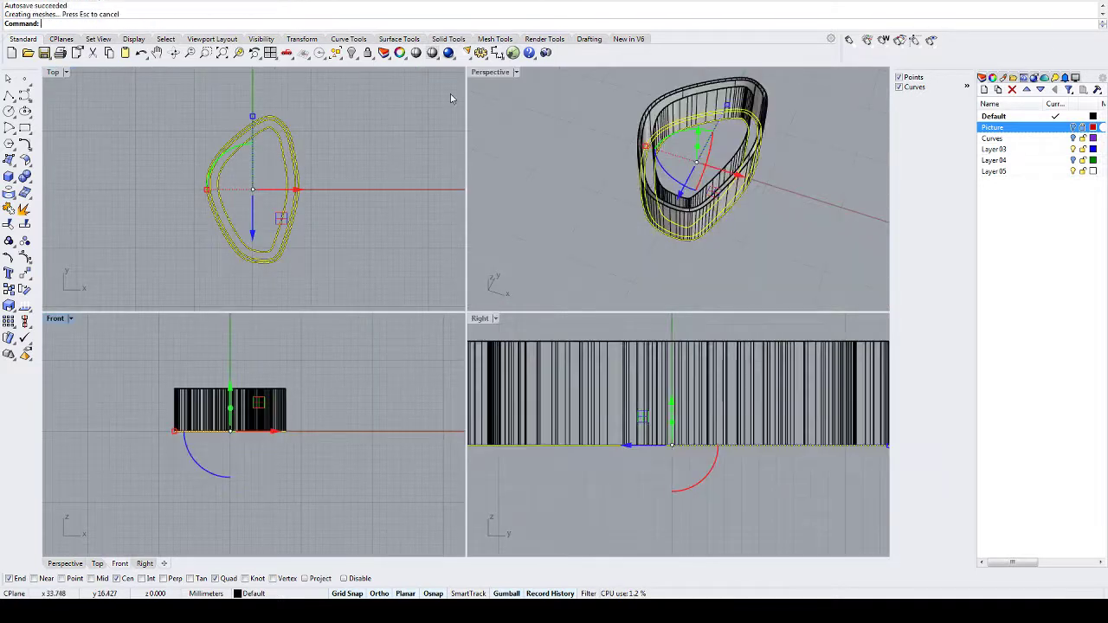
- Maximize the Perspective view and move the three selected outline curves to the Curves layer
double_click(490, 73)
right_drag(358, 311, 342, 264)
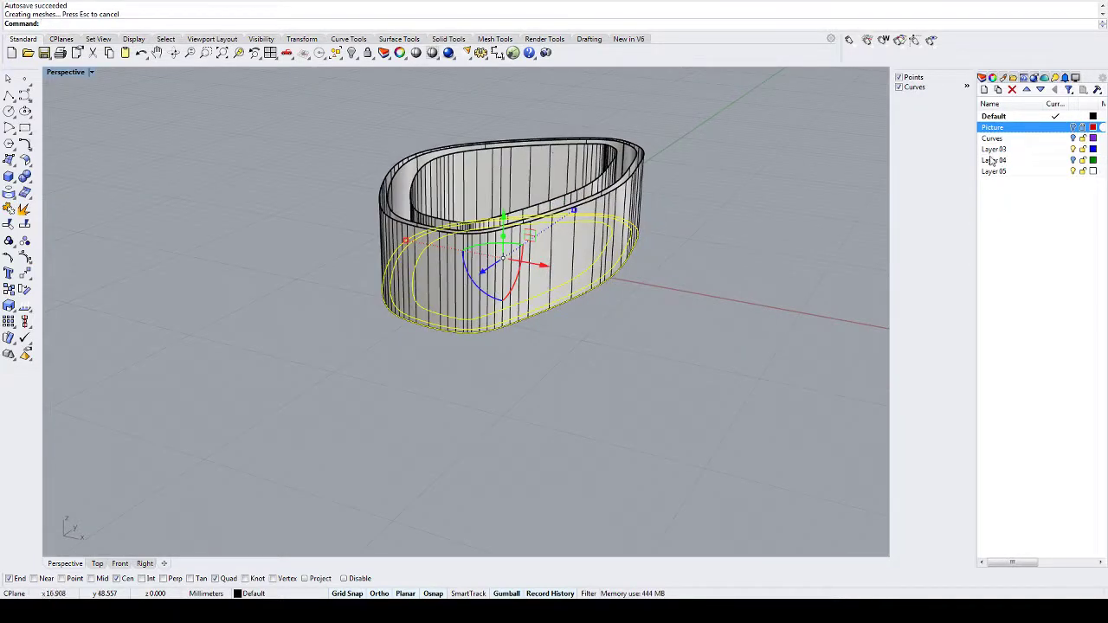
click(253, 594)
click(267, 550)
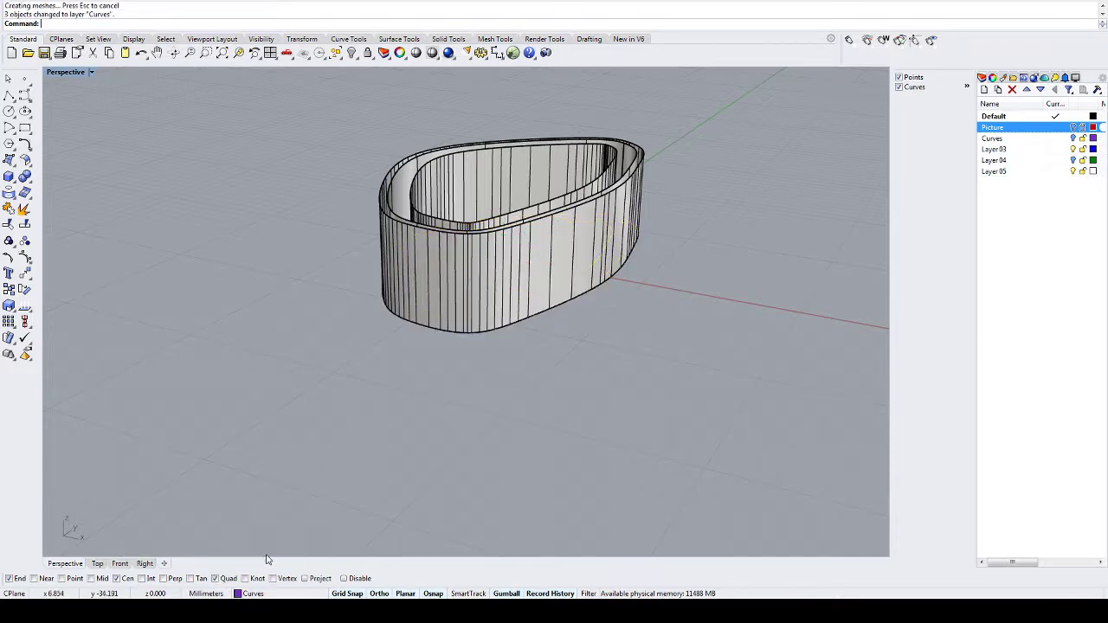
- Close all three extrusions into solids with the Cap command and clear the selection
right_drag(310, 319, 675, 173)
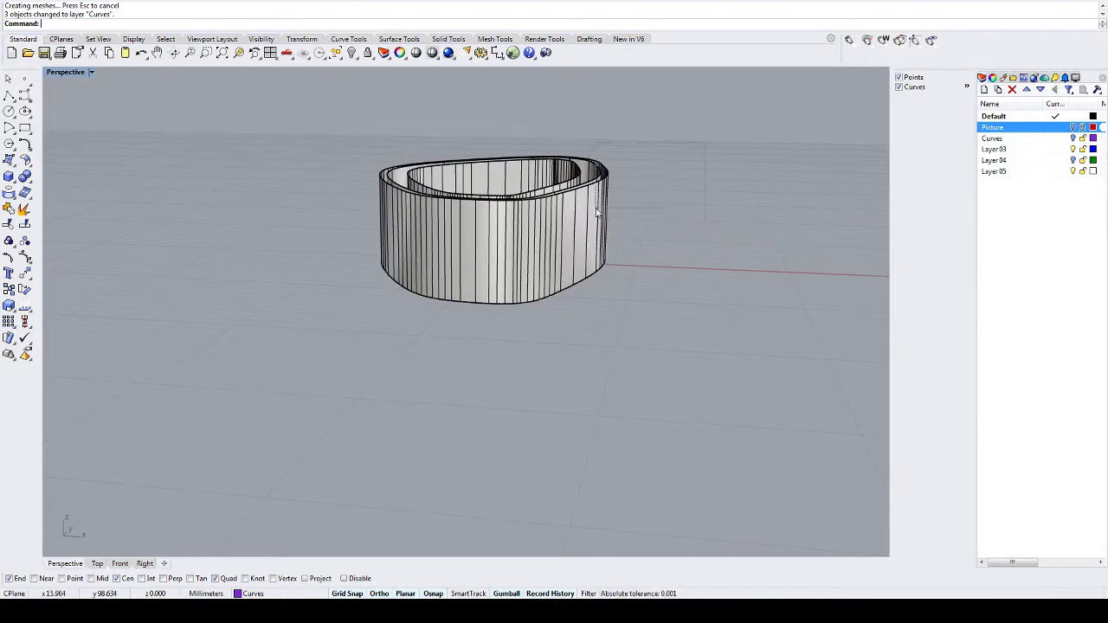
key(ctrl+a)
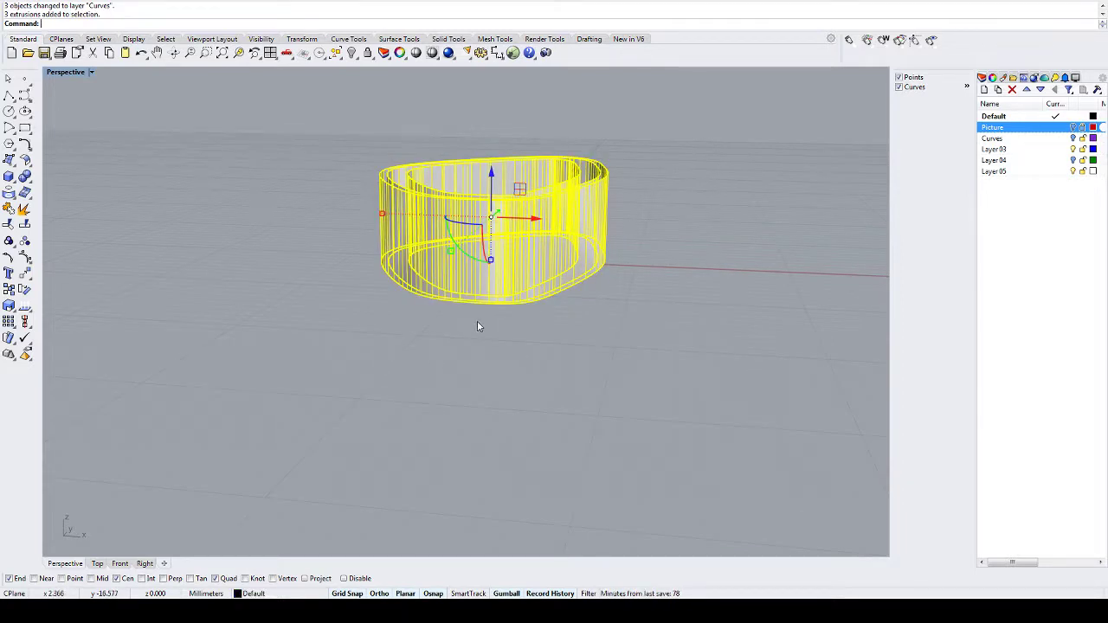
text(s)
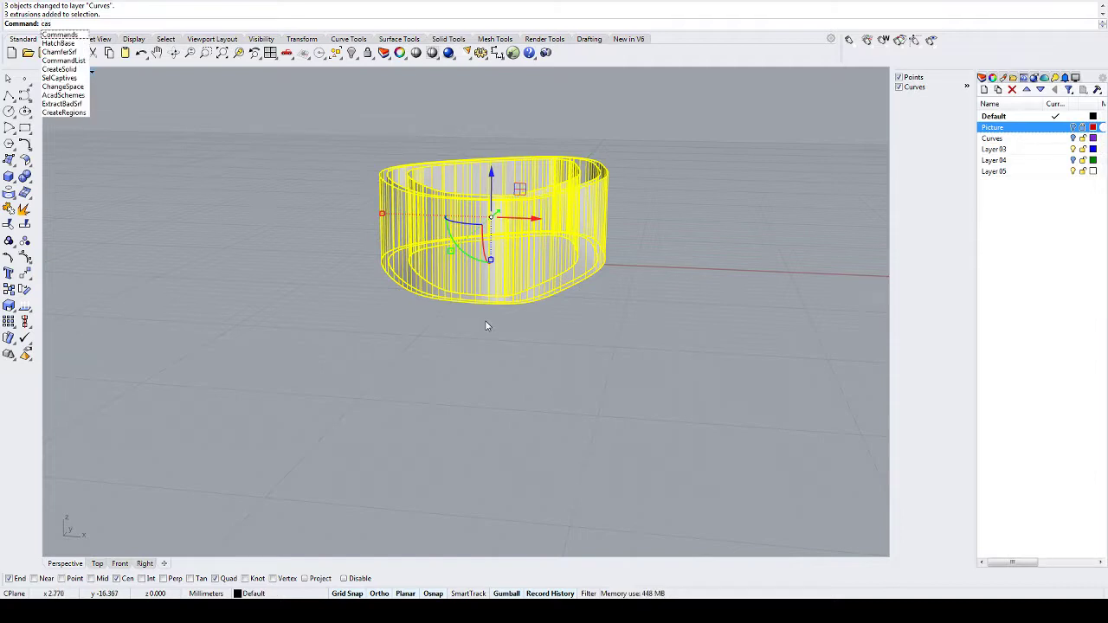
key(BackSpace)
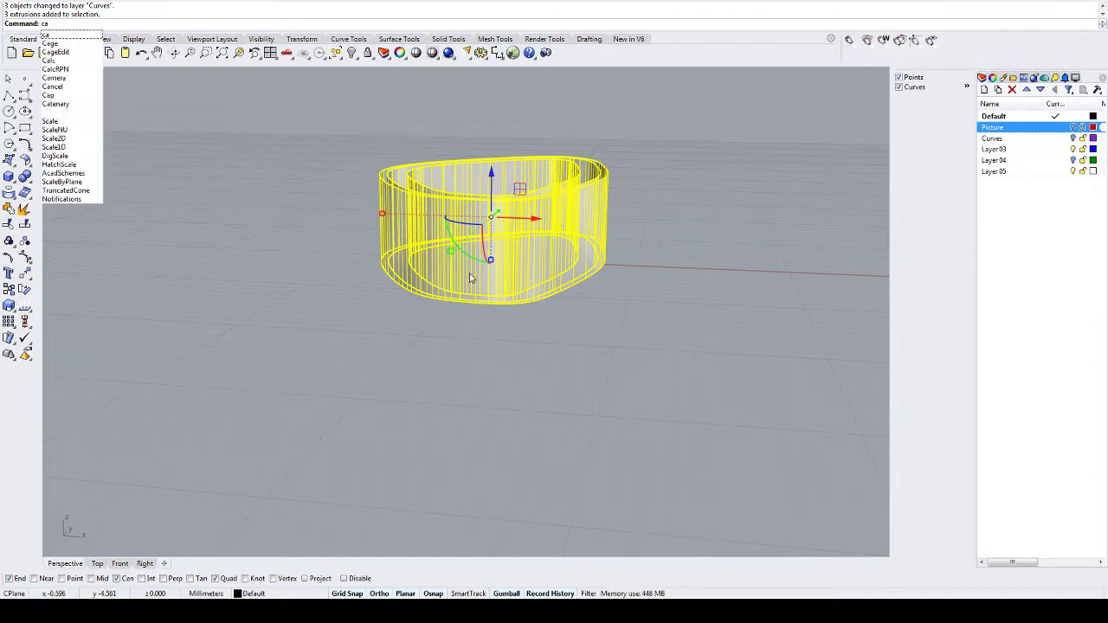
text(p)
key(Return)
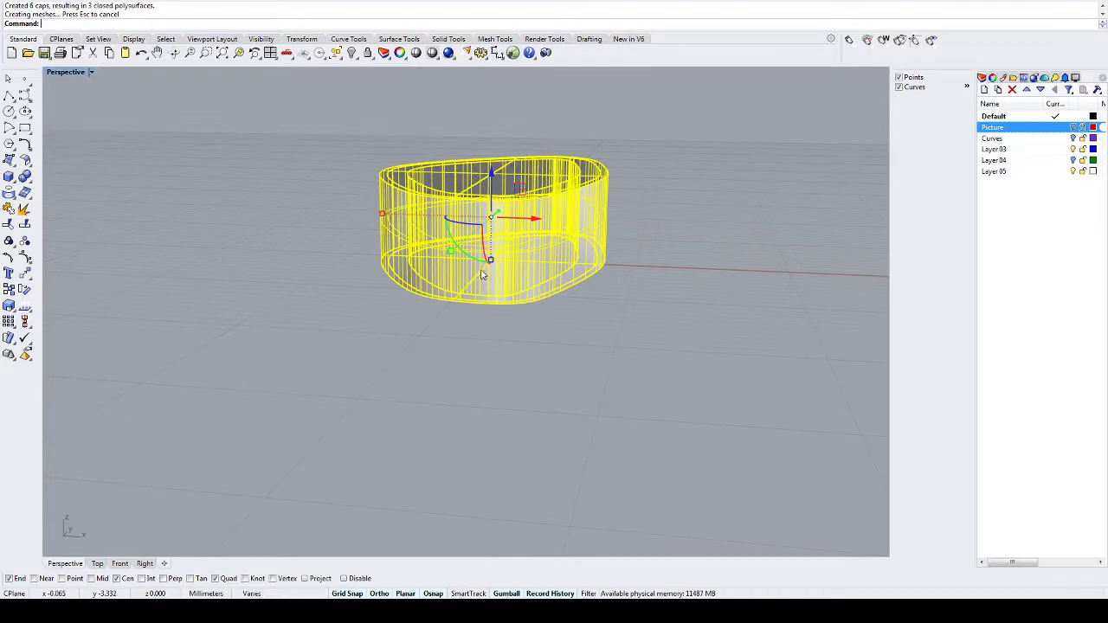
mouse_move(337, 252)
right_down()
mouse_move(367, 315)
mouse_move(328, 261)
right_up()
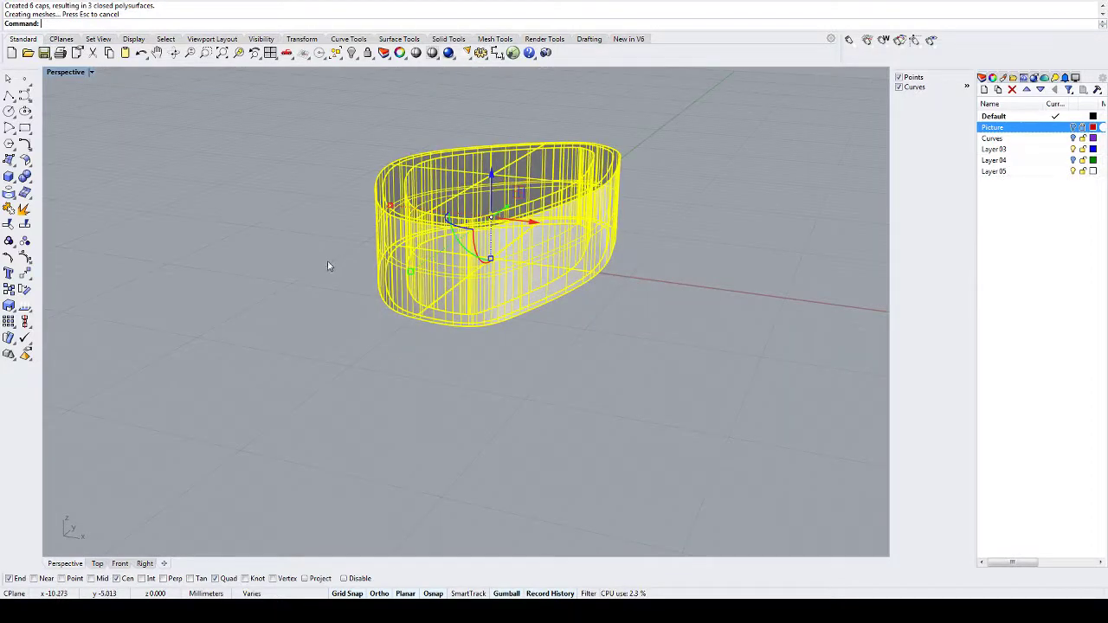
click(327, 261)
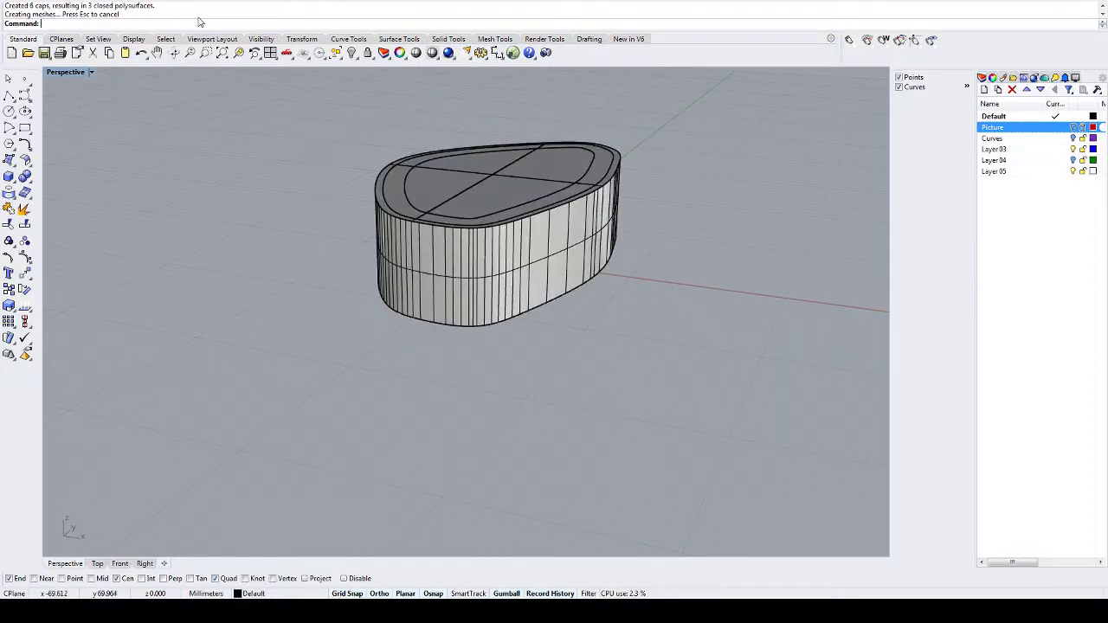
click(124, 2)
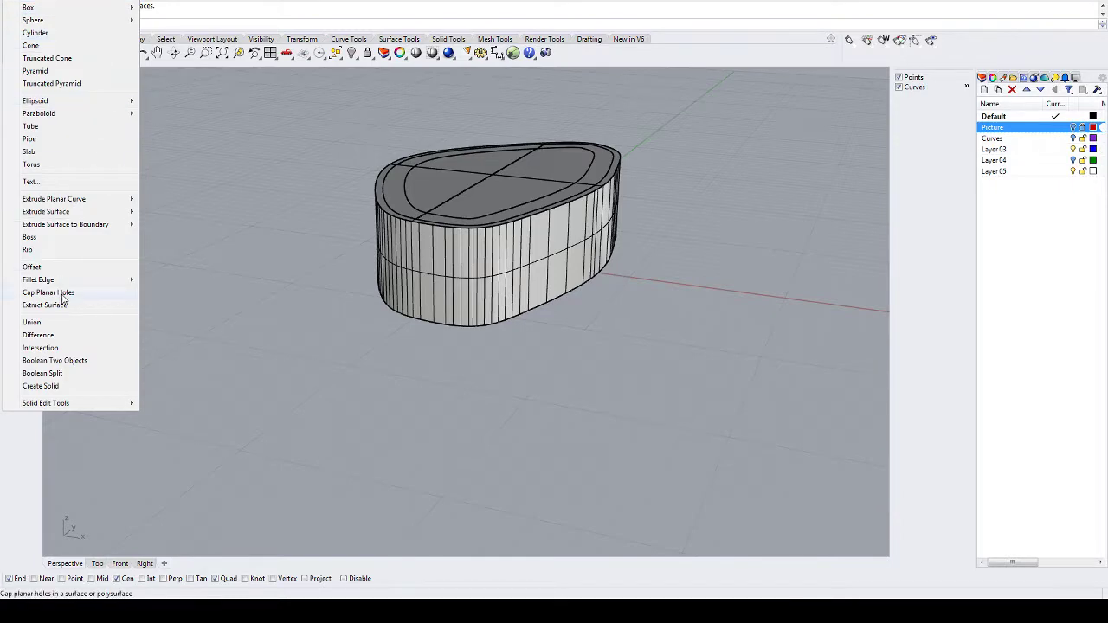
click(199, 220)
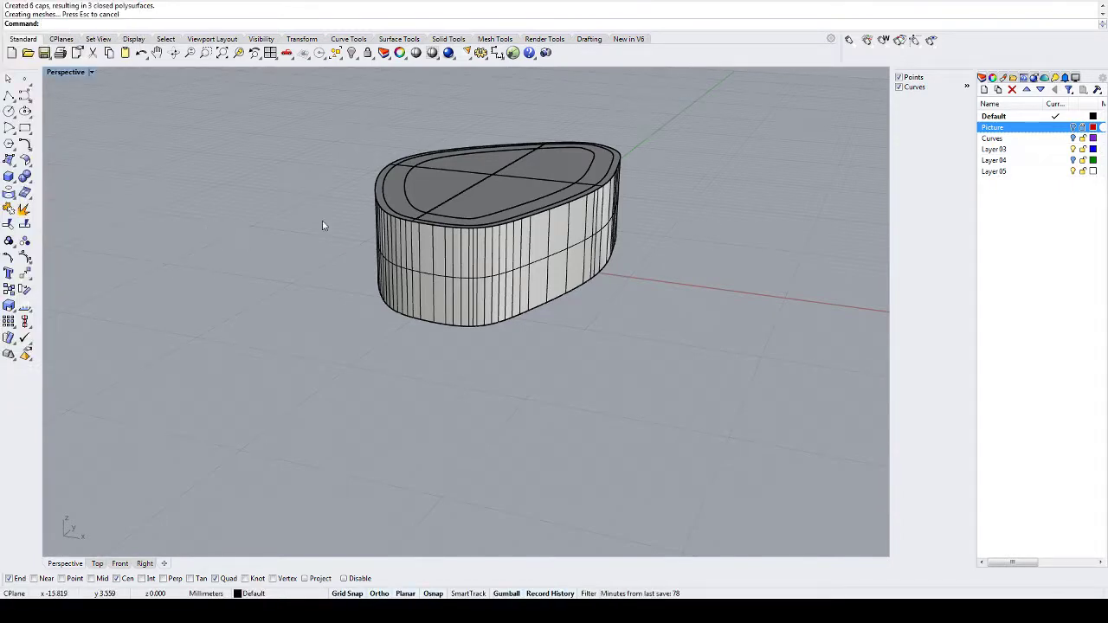
- Stretch the innermost solid vertically with the gumball so it extends well beyond the outer solid at both top and bottom
scroll(322, 226, up, 5)
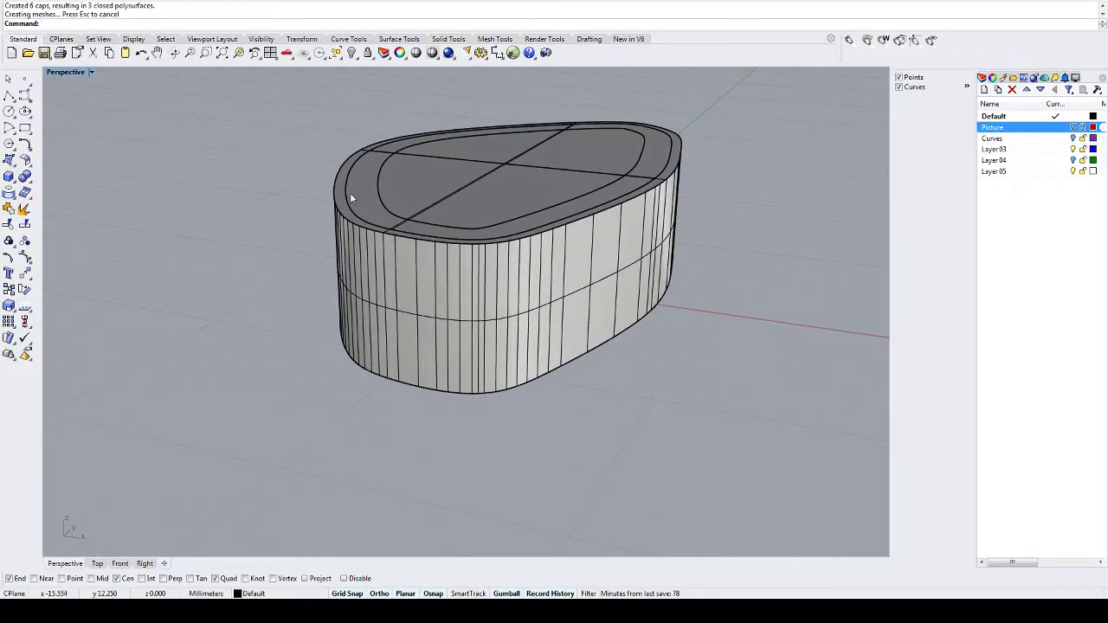
right_drag(351, 198, 322, 195)
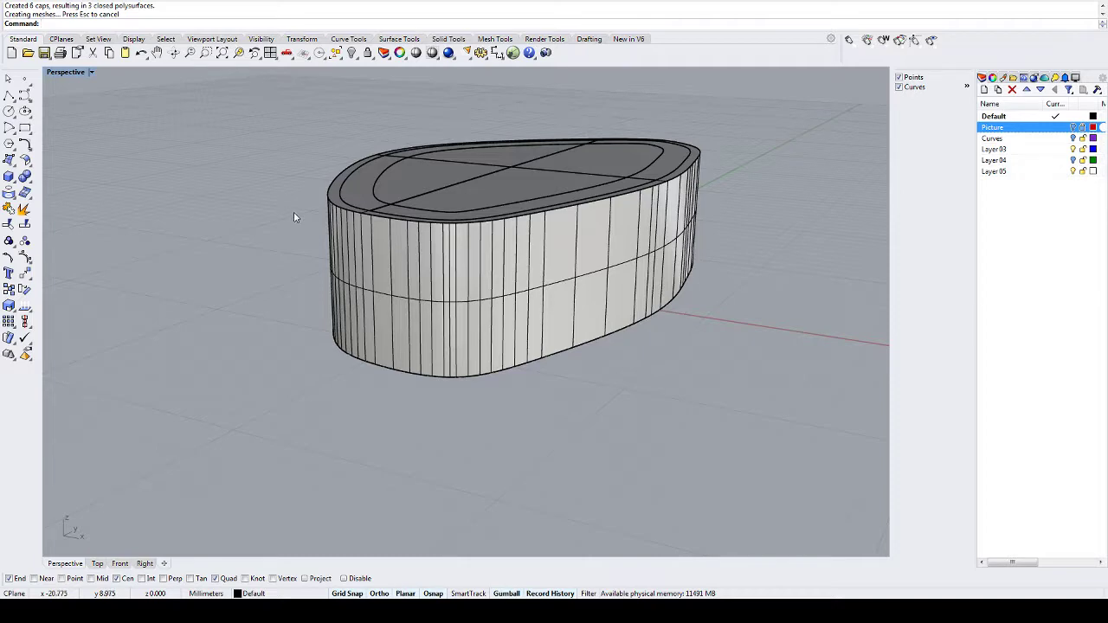
right_drag(288, 198, 343, 160)
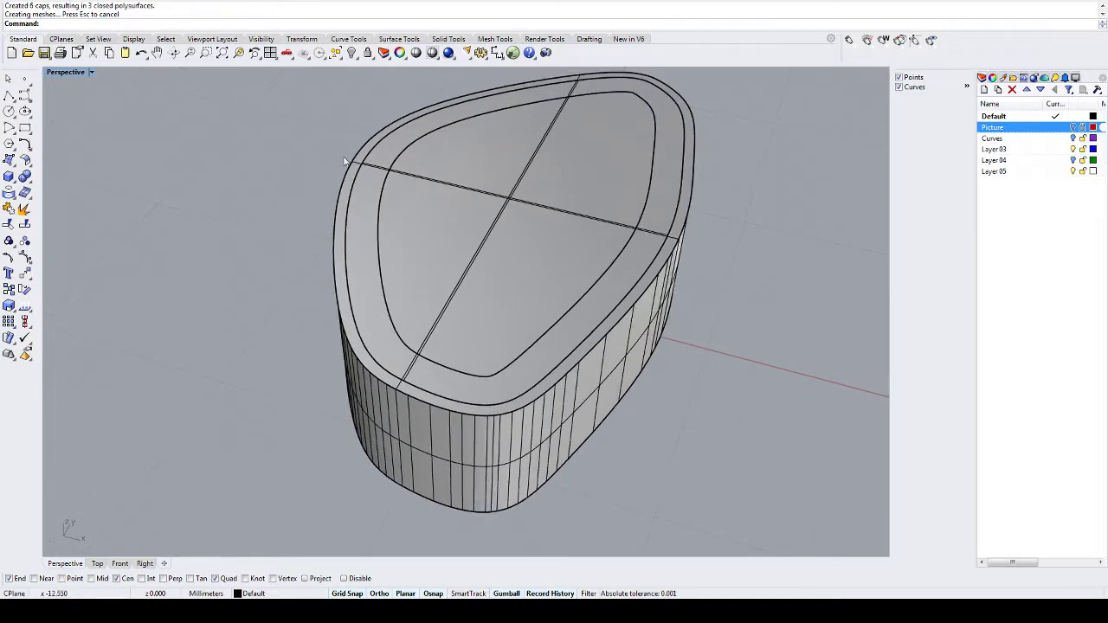
click(652, 211)
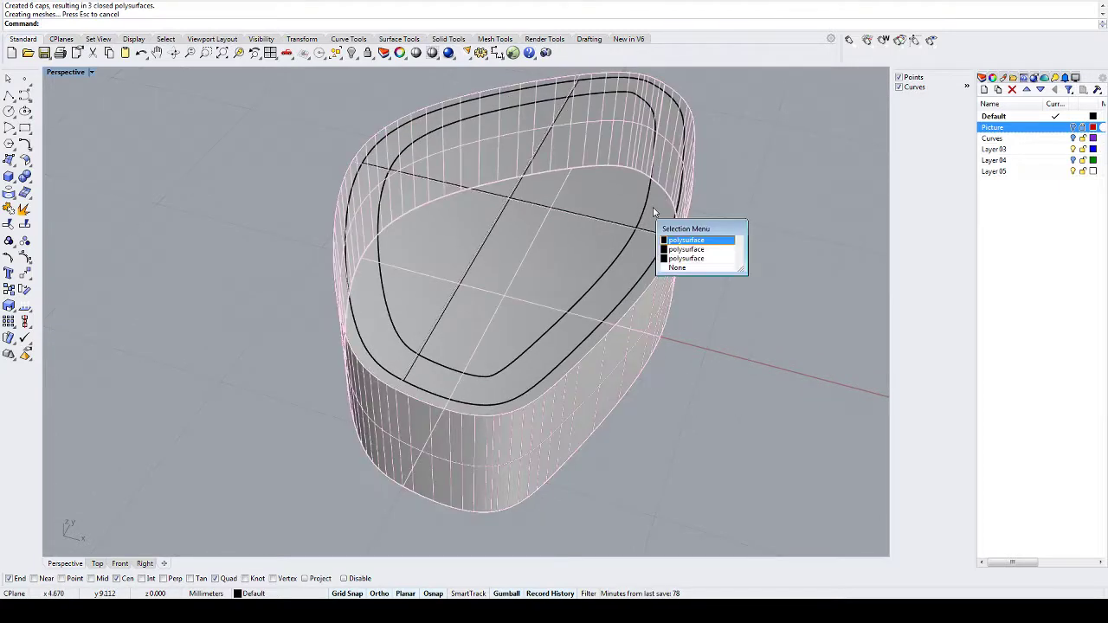
click(684, 258)
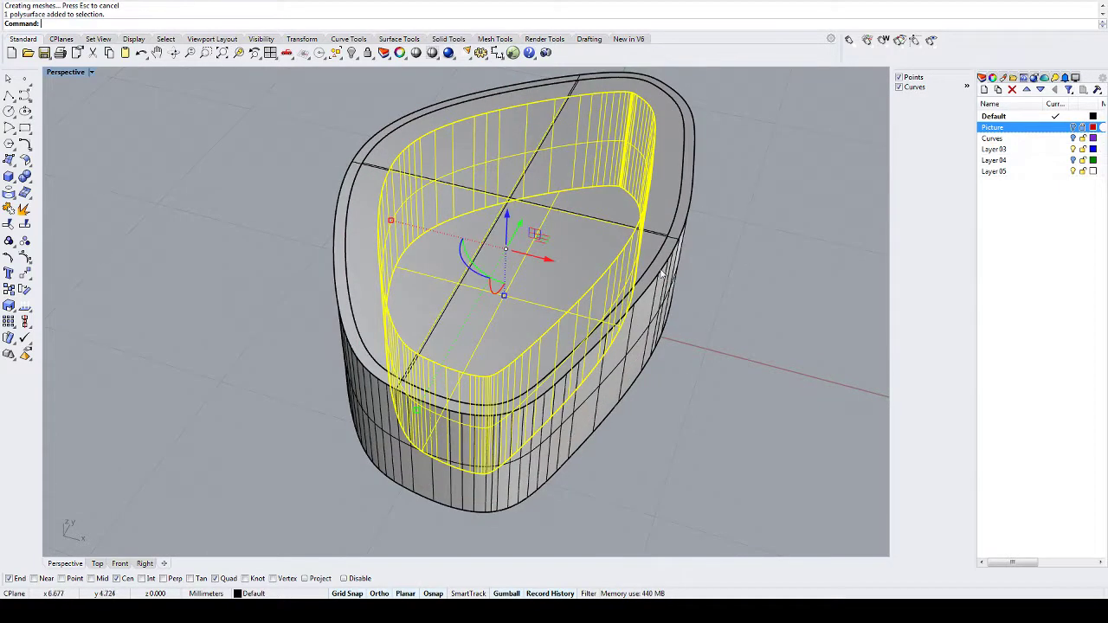
right_drag(662, 275, 507, 313)
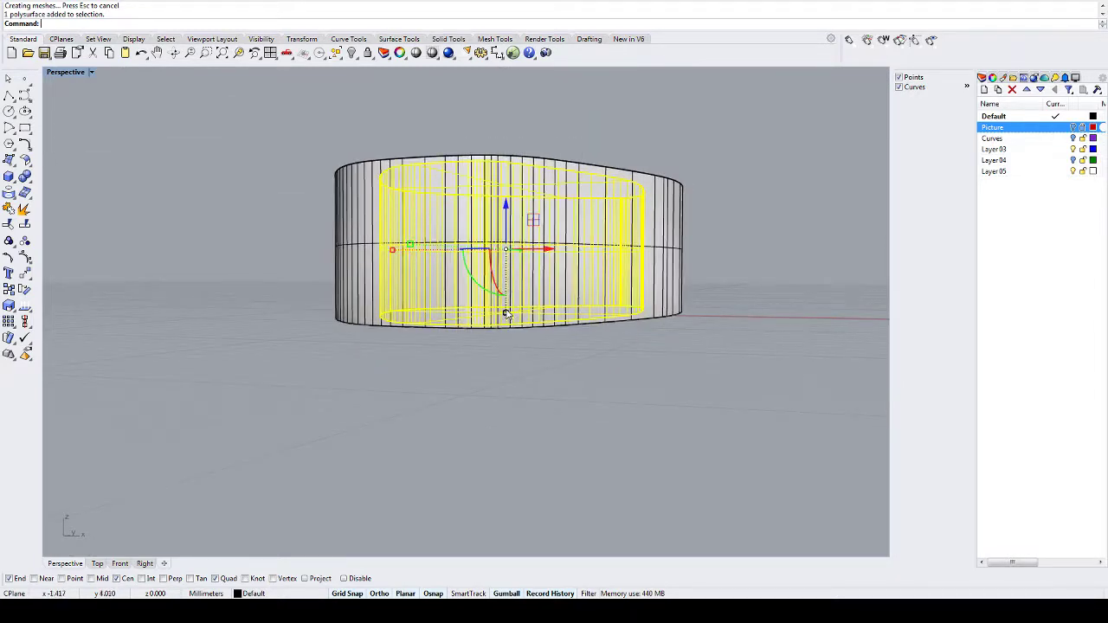
drag(507, 314, 505, 431)
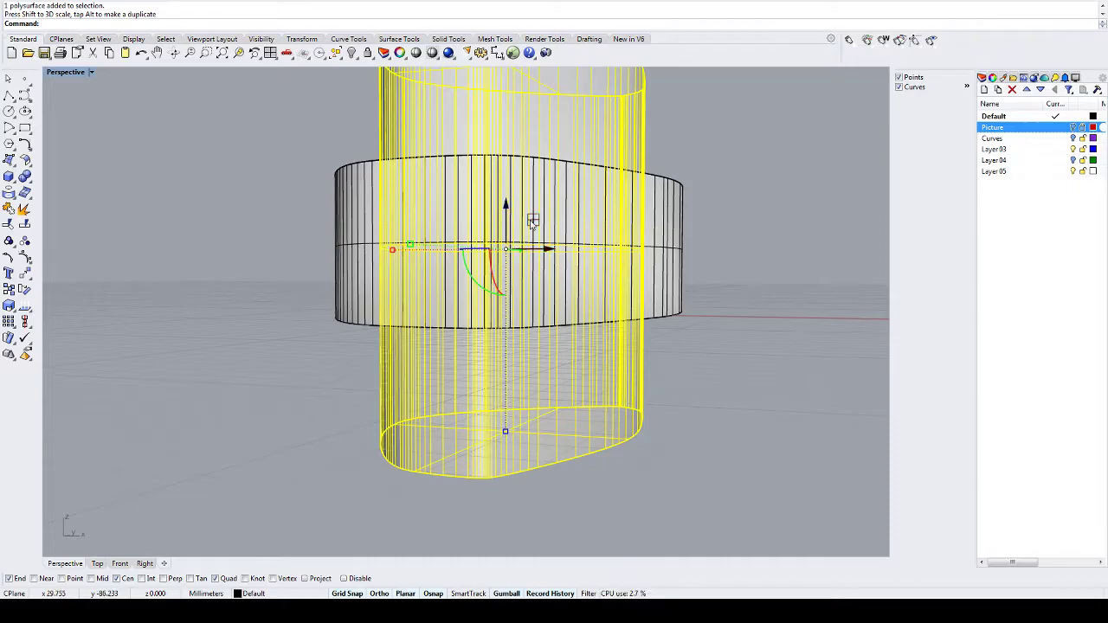
right_drag(533, 220, 730, 214)
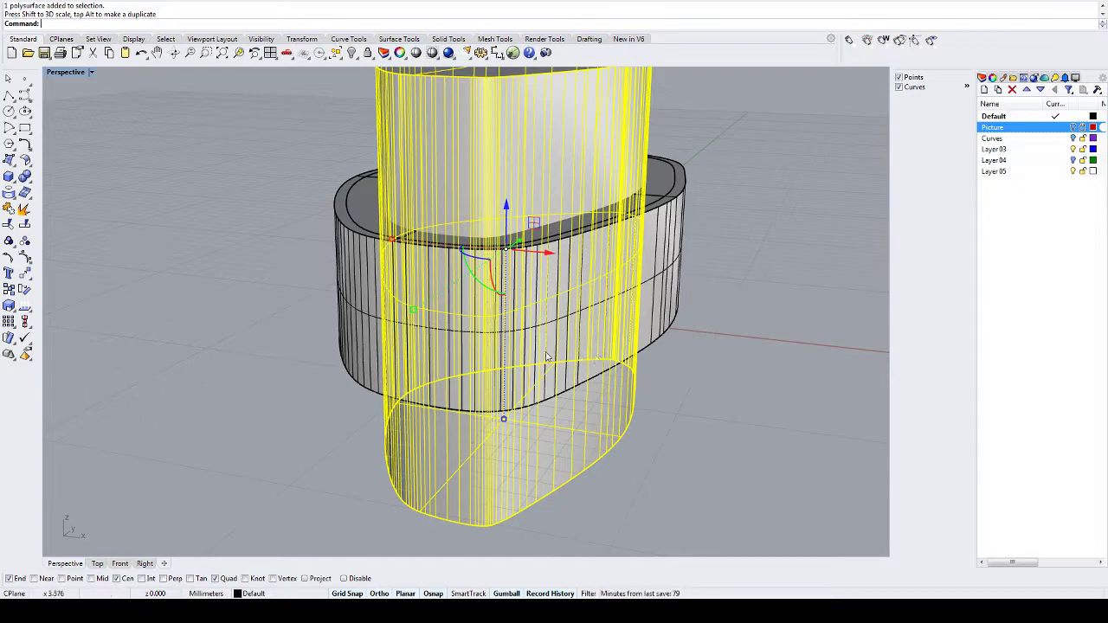
- Move the middle stone-outline solid slightly upward with the gumball so its top rises above the outer solid's rim
right_drag(547, 356, 715, 184)
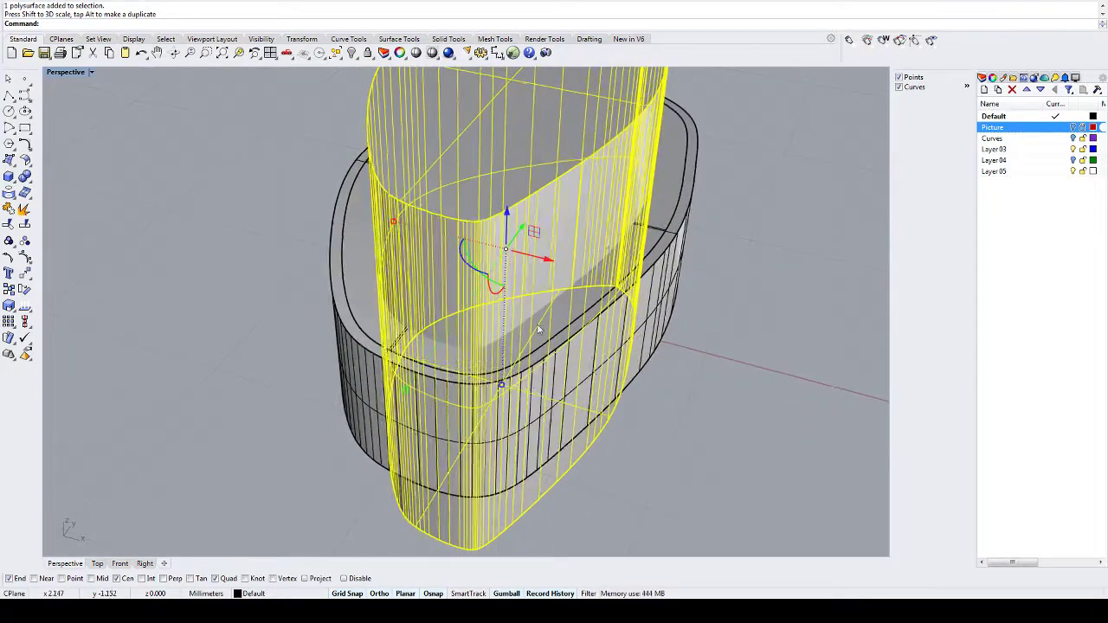
click(677, 199)
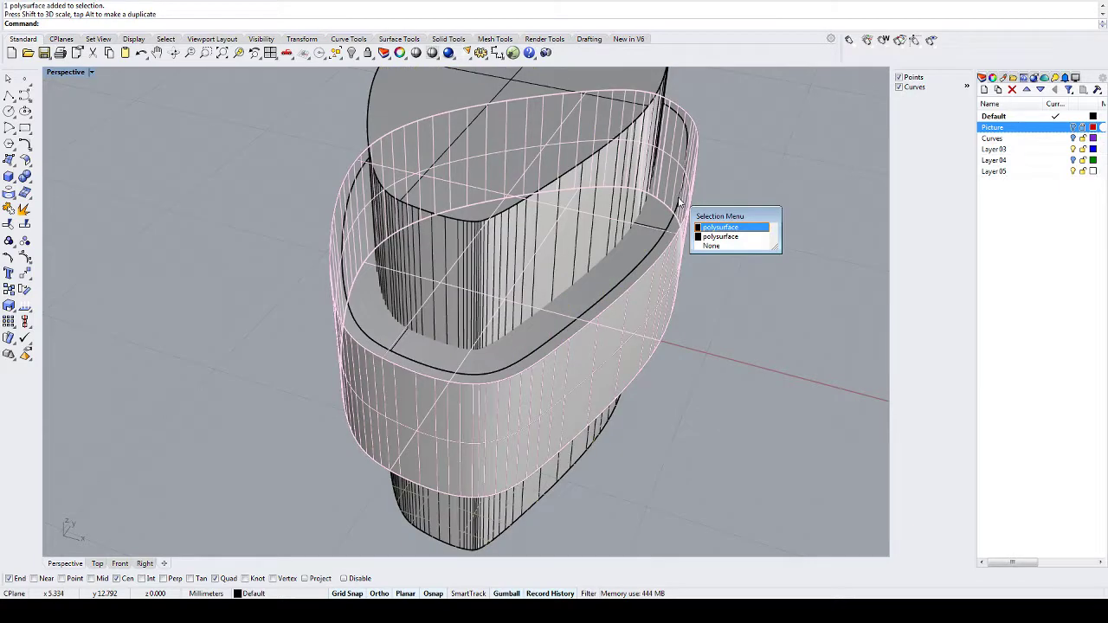
click(720, 237)
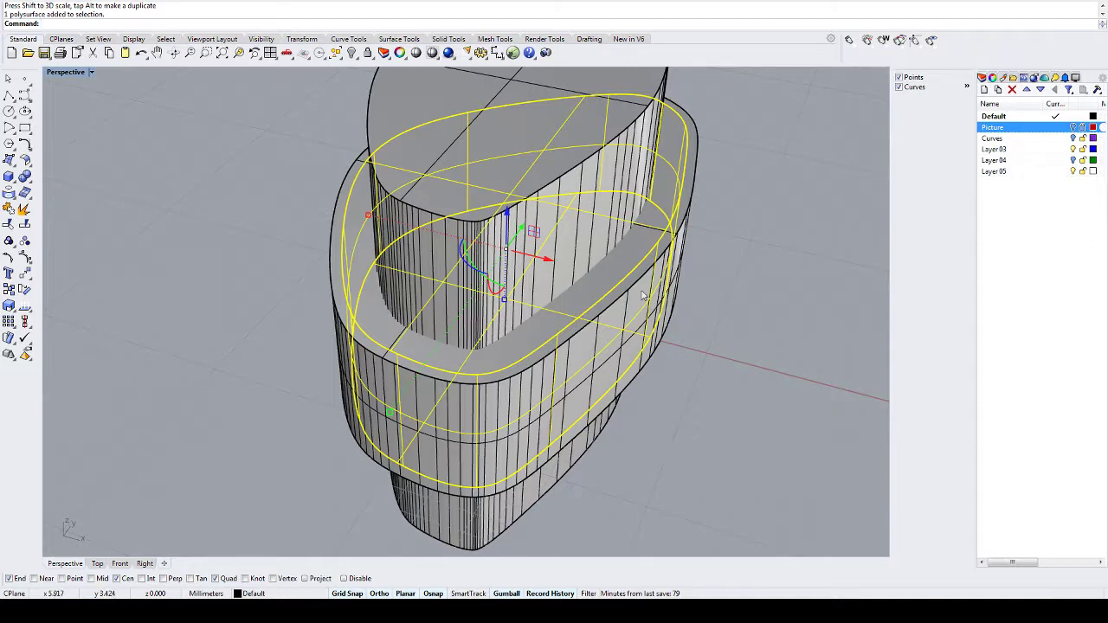
right_drag(644, 296, 670, 225)
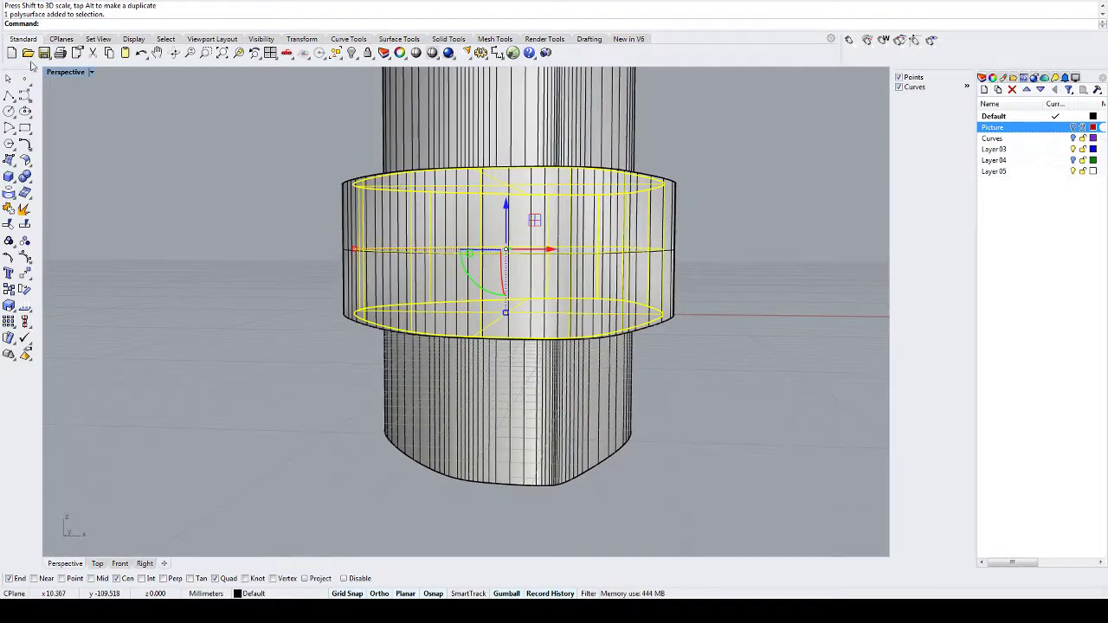
click(504, 202)
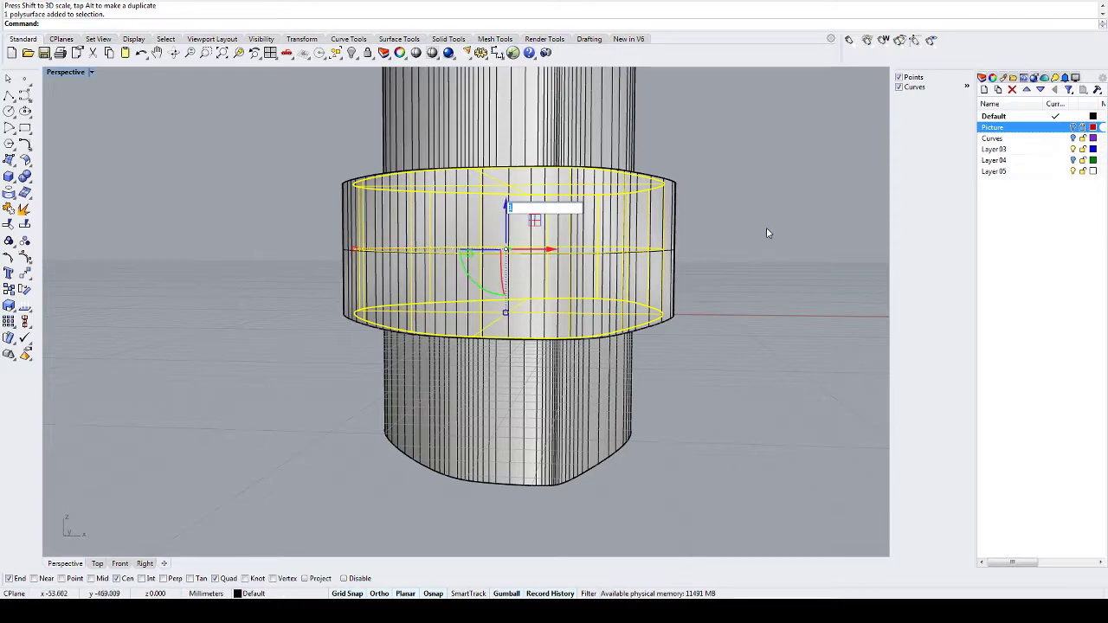
text(3)
key(Return)
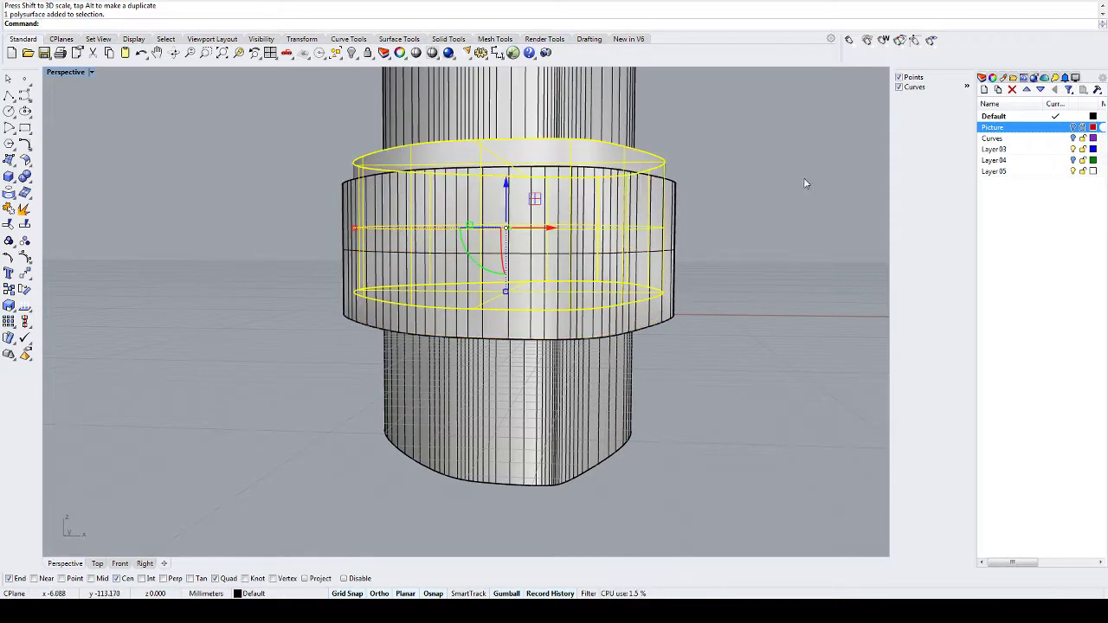
- Move the innermost and middle solids to Layer 05 and clear the selection
right_drag(803, 183, 747, 173)
key(Escape)
drag(728, 131, 545, 162)
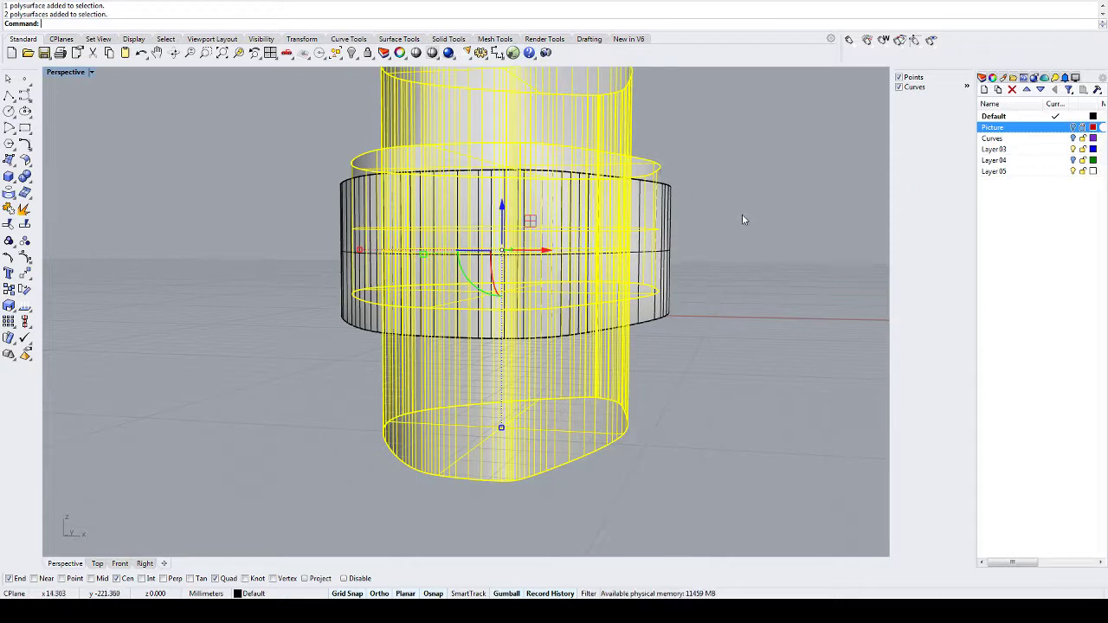
click(262, 594)
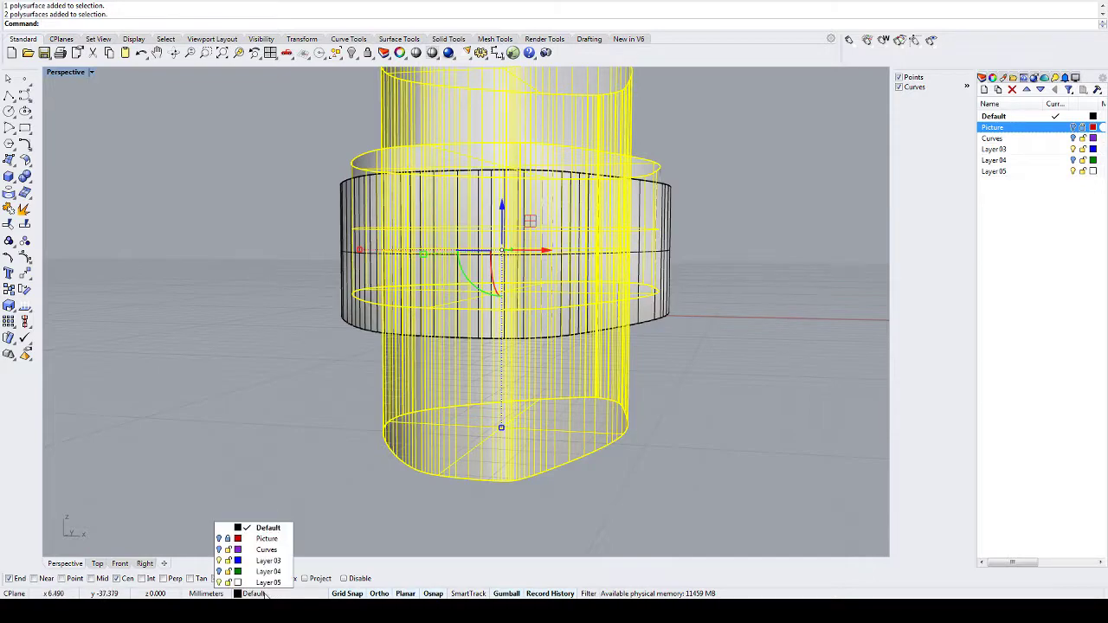
click(264, 583)
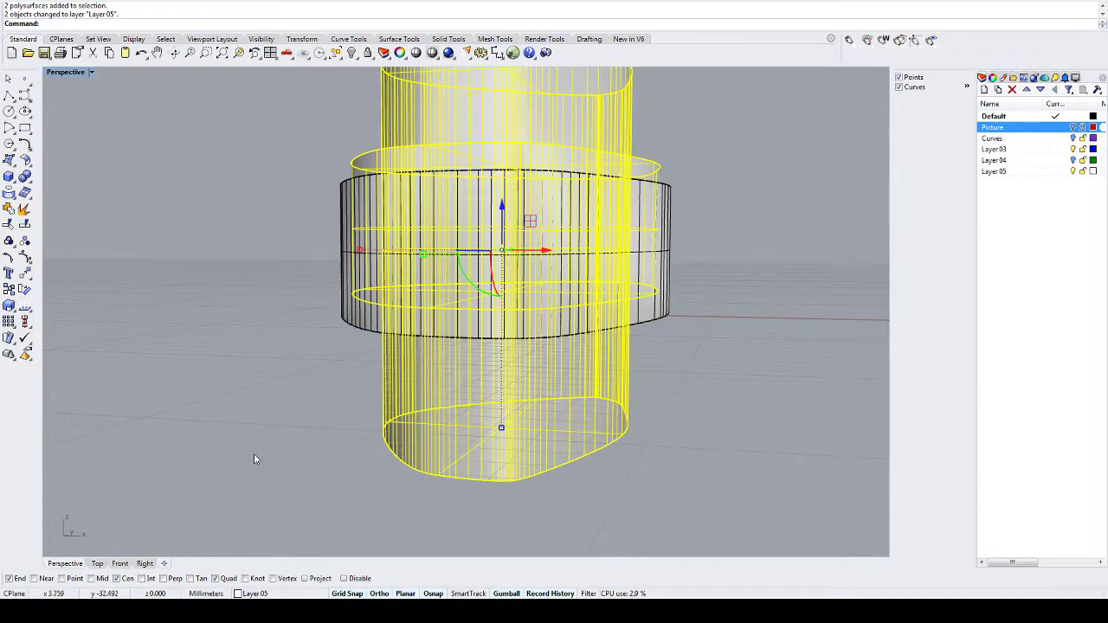
click(253, 454)
- Subtract the two inner solids from the outer solid with Boolean Difference, using DeleteInput=No, and hide Layer 05
right_drag(347, 345, 735, 268)
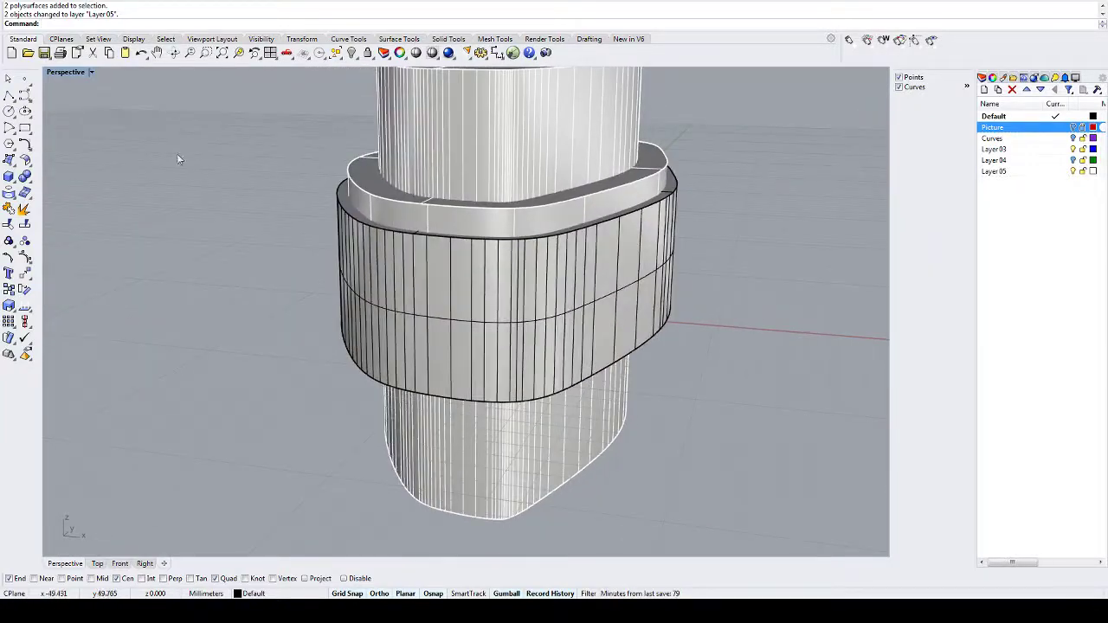
click(24, 176)
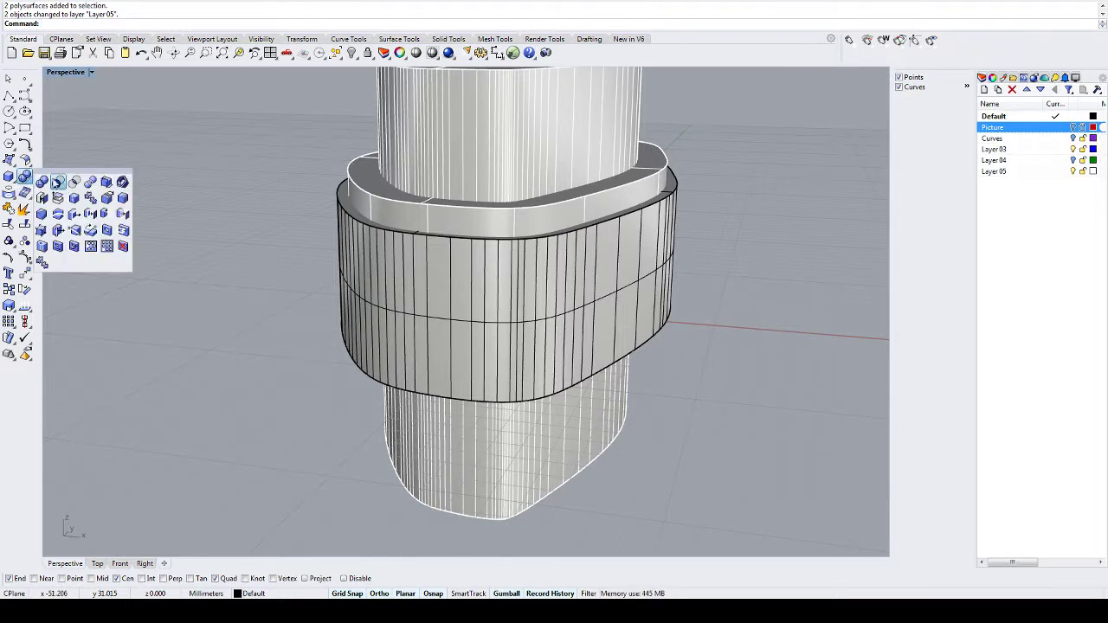
click(58, 182)
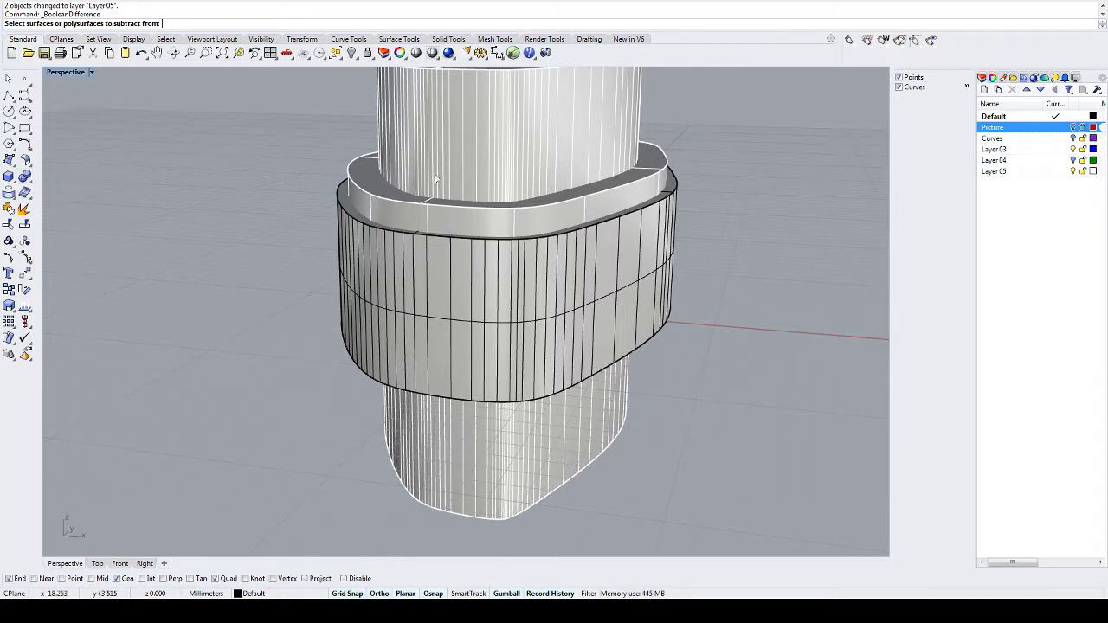
click(678, 218)
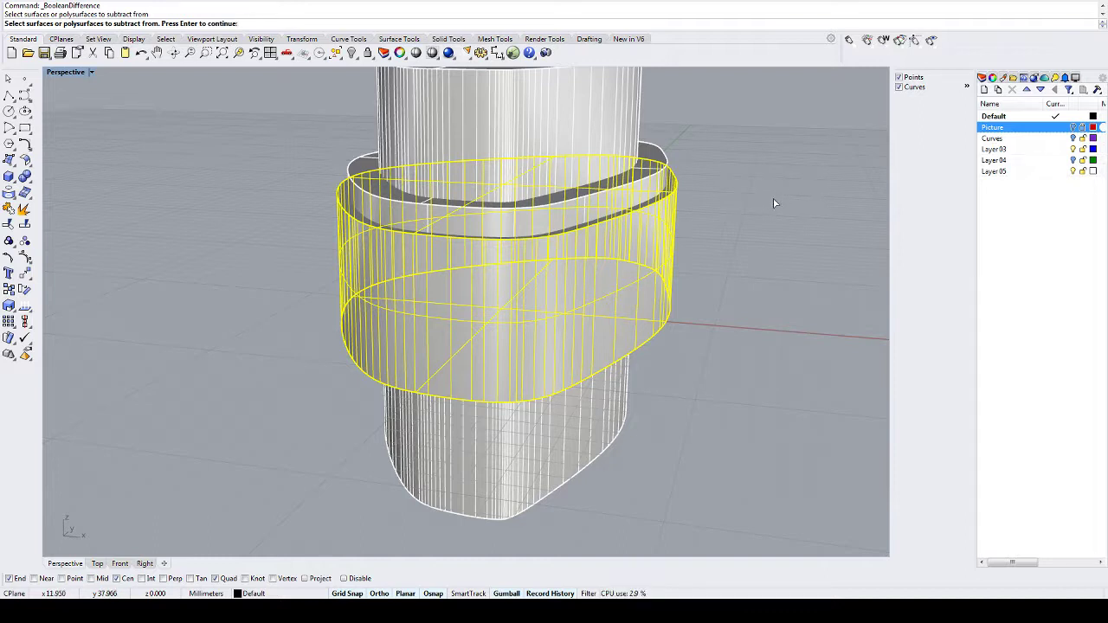
key(Return)
right_drag(728, 126, 706, 112)
drag(706, 112, 561, 161)
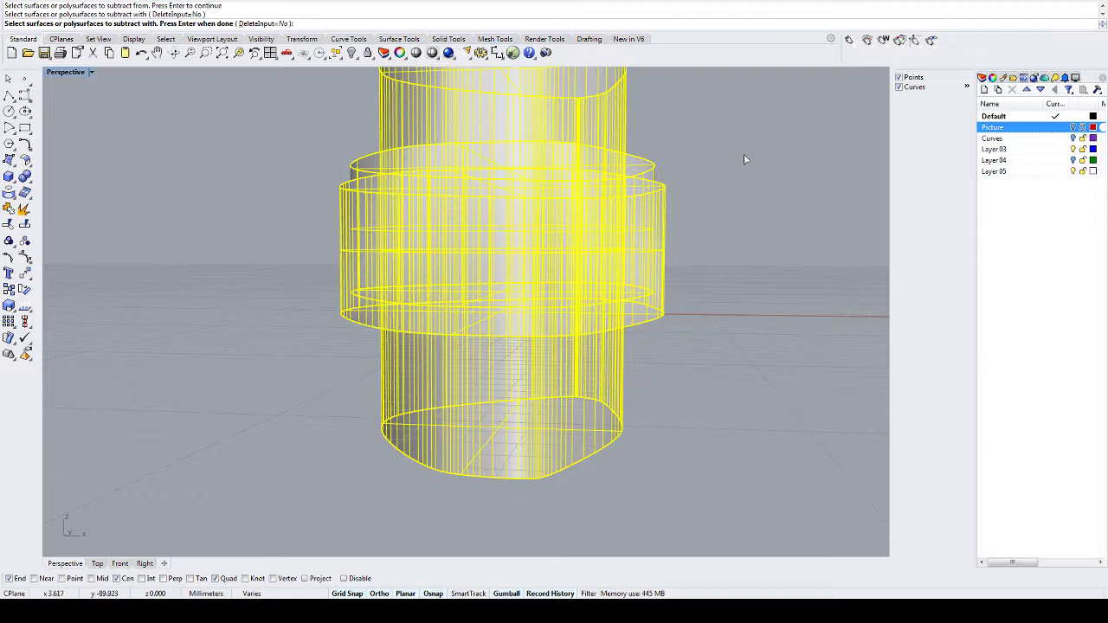
key(Return)
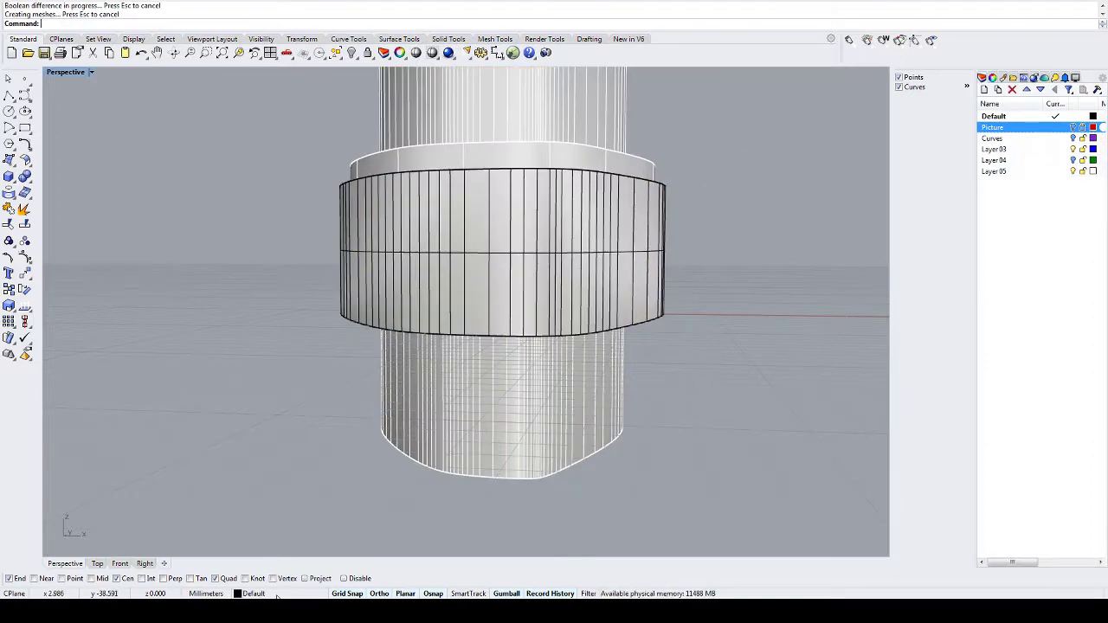
click(267, 595)
click(219, 582)
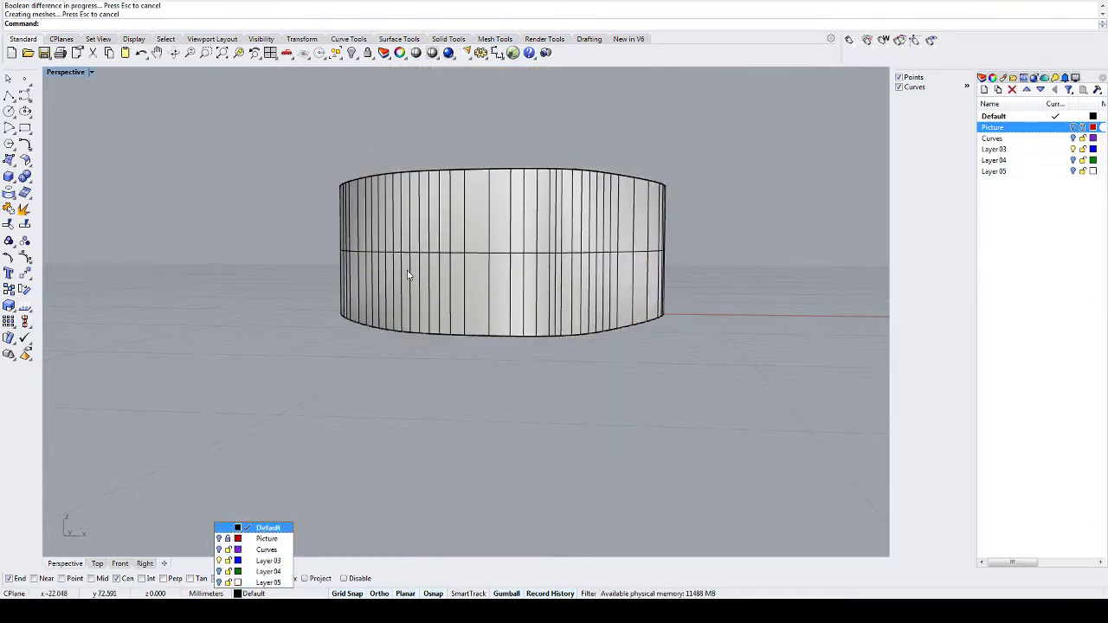
- Assign the existing Metal material to the bezel solid and clear the selection
right_drag(364, 484, 433, 335)
right_drag(496, 295, 526, 201)
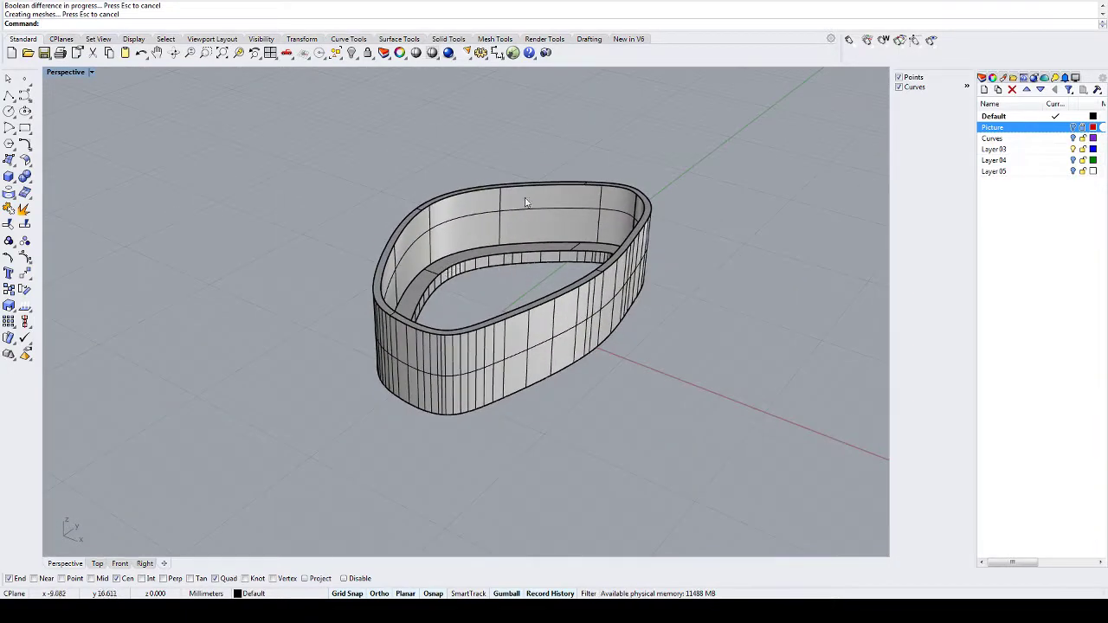
click(617, 262)
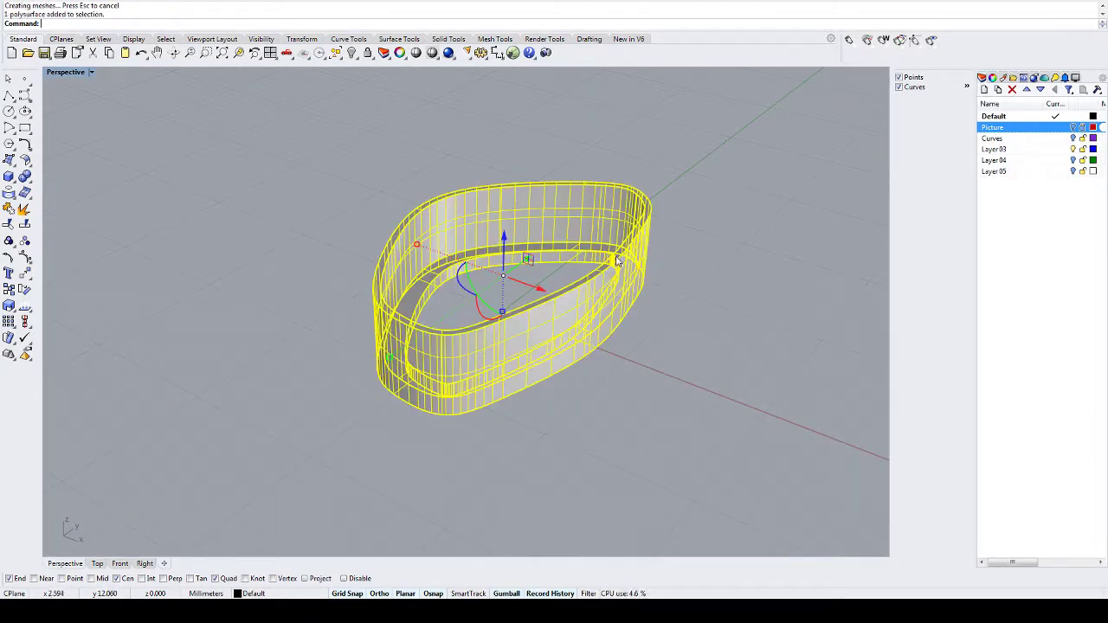
click(993, 79)
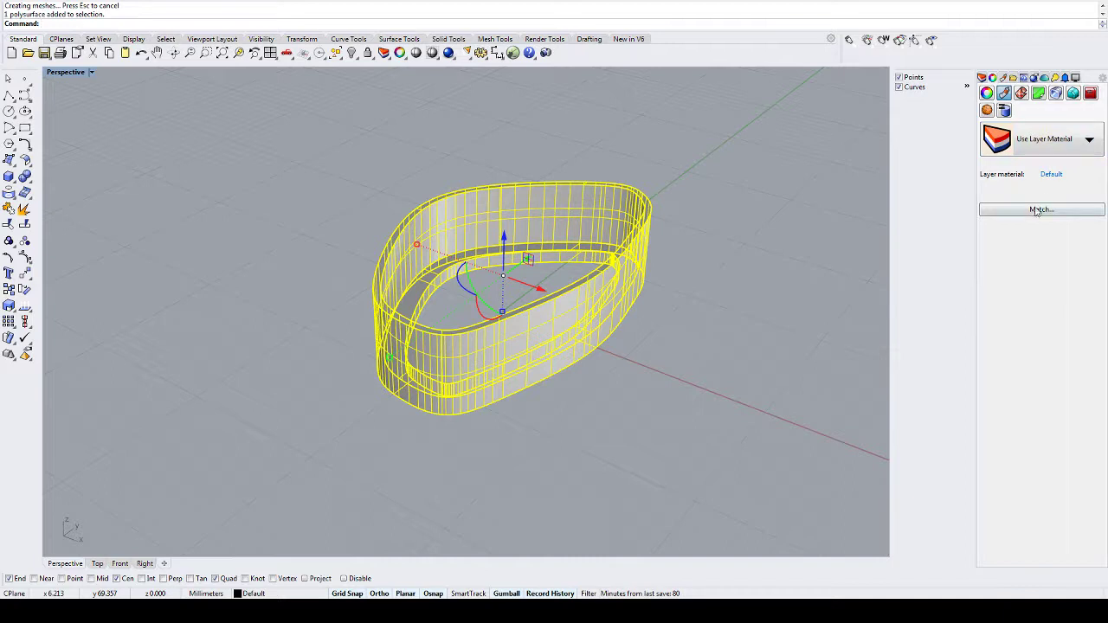
click(1088, 141)
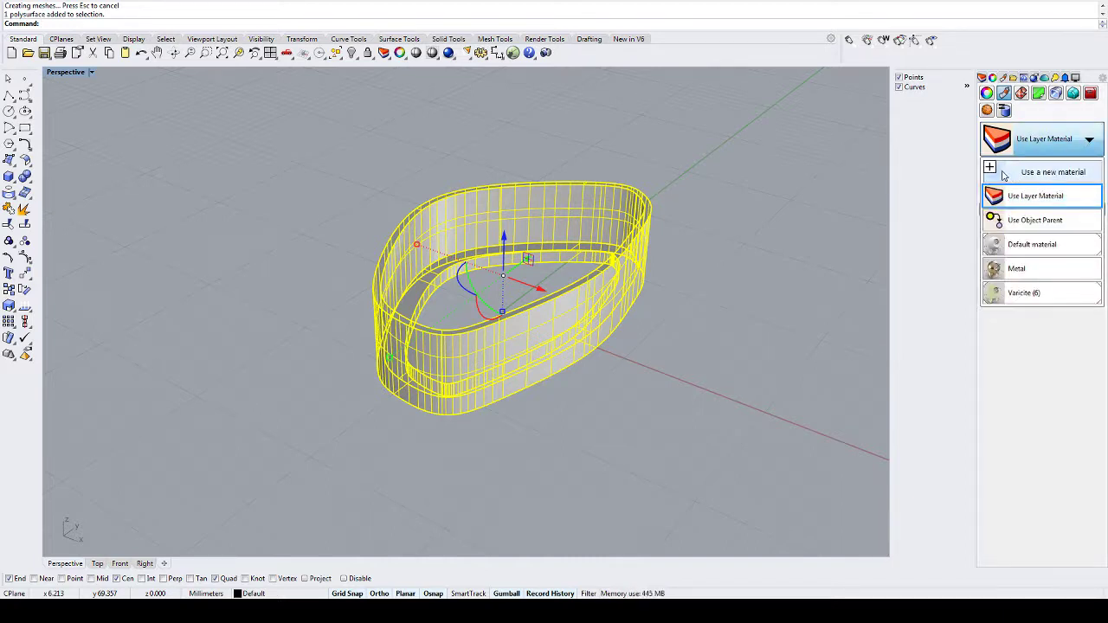
click(1017, 269)
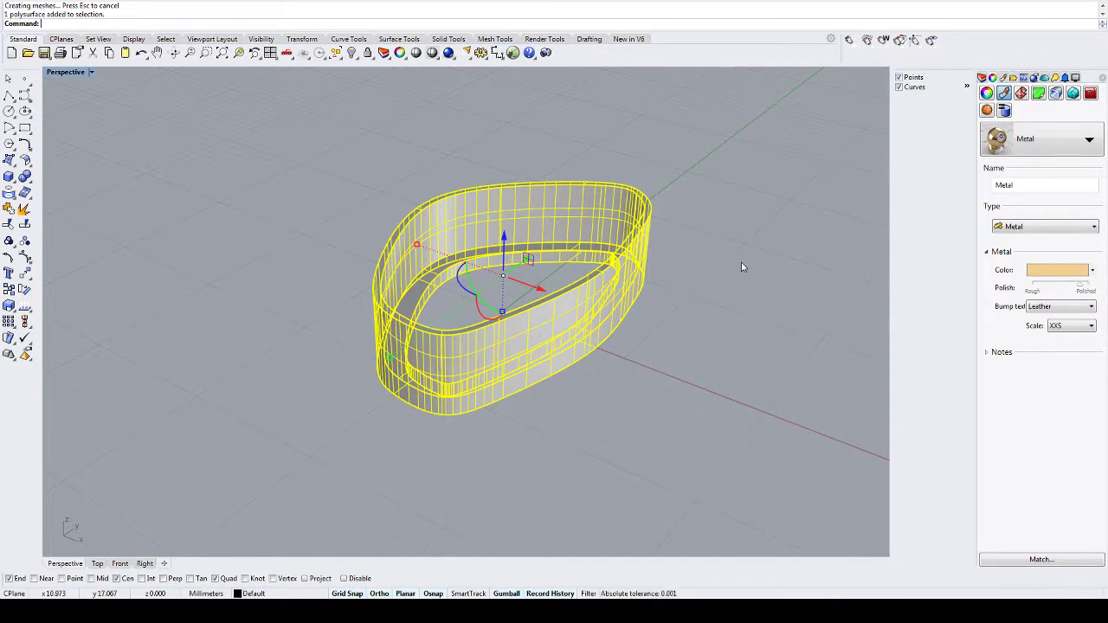
click(230, 120)
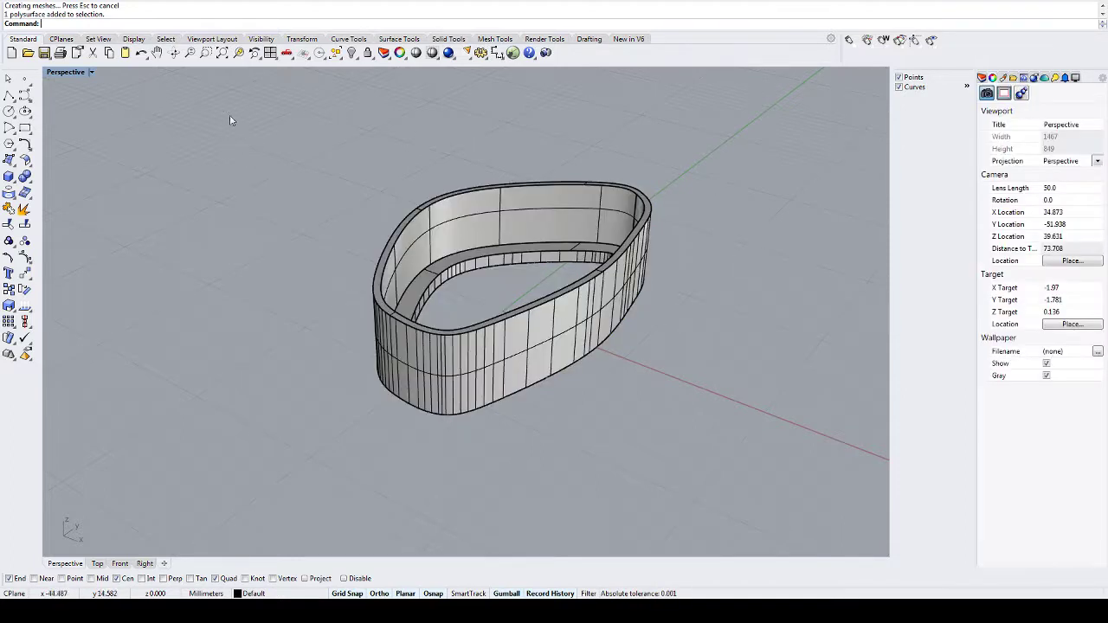
- Set the Perspective viewport to Rendered display mode and examine the bezel from the side
click(90, 73)
click(87, 127)
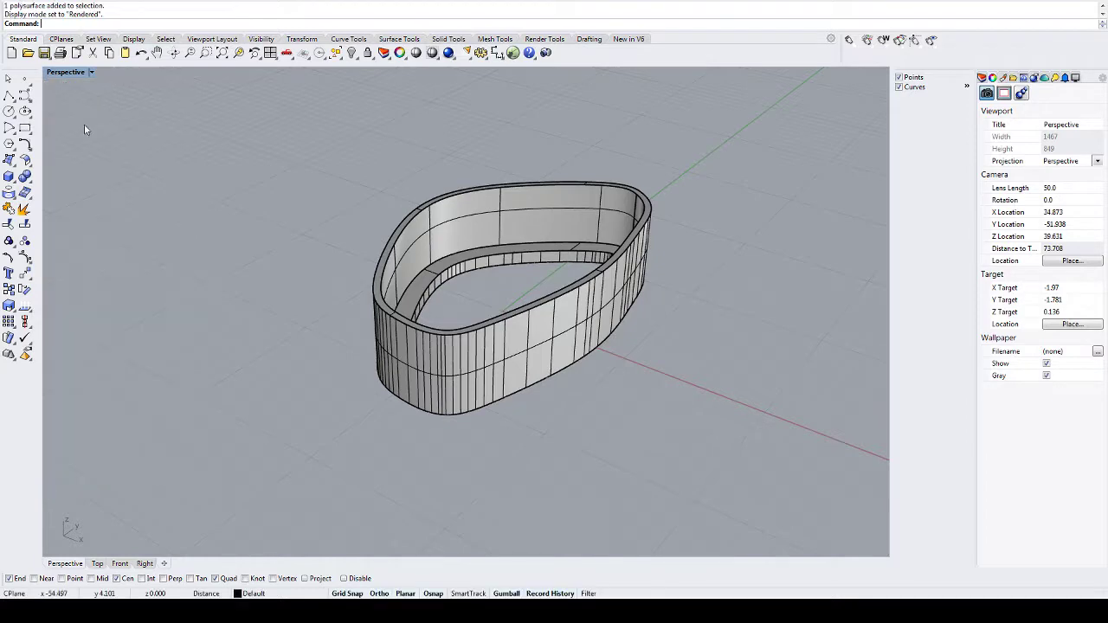
right_drag(144, 144, 225, 202)
right_drag(390, 328, 485, 277)
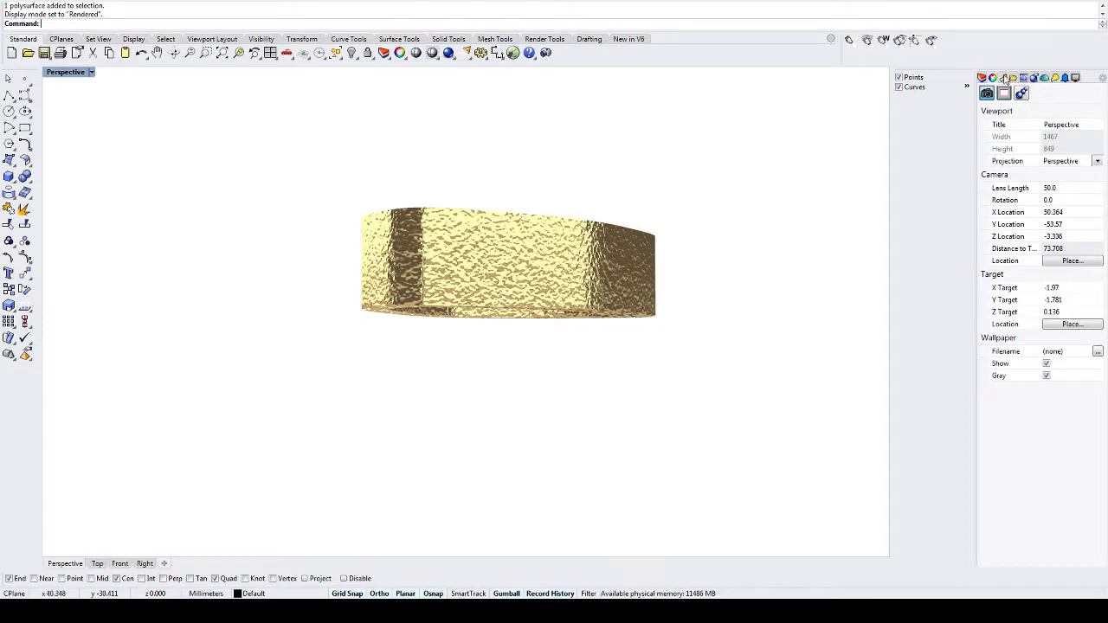
click(1001, 78)
click(992, 79)
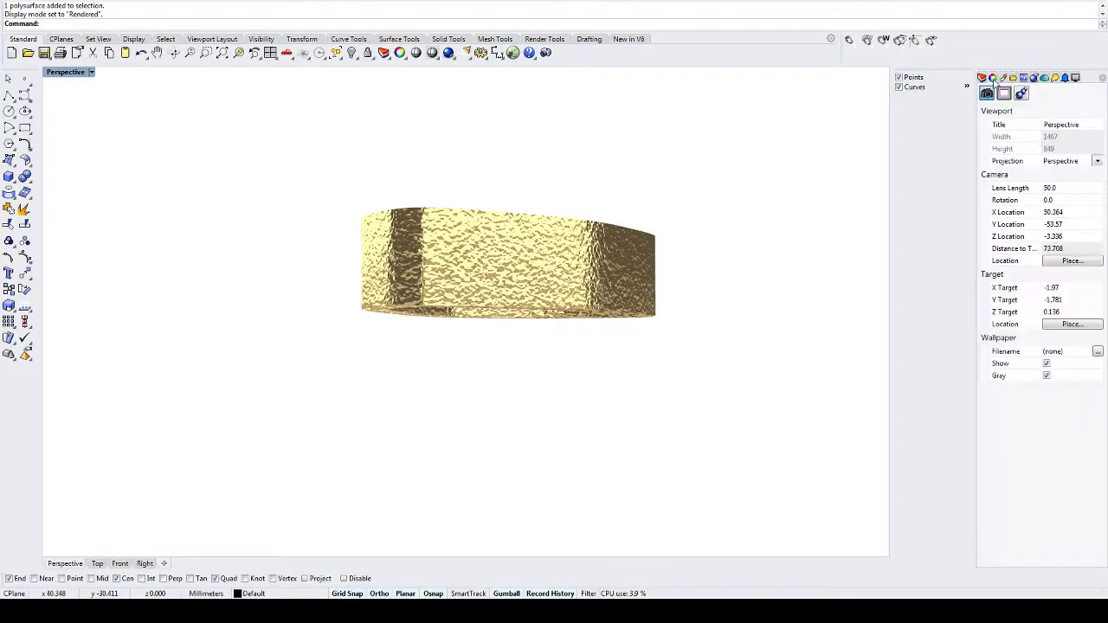
click(656, 266)
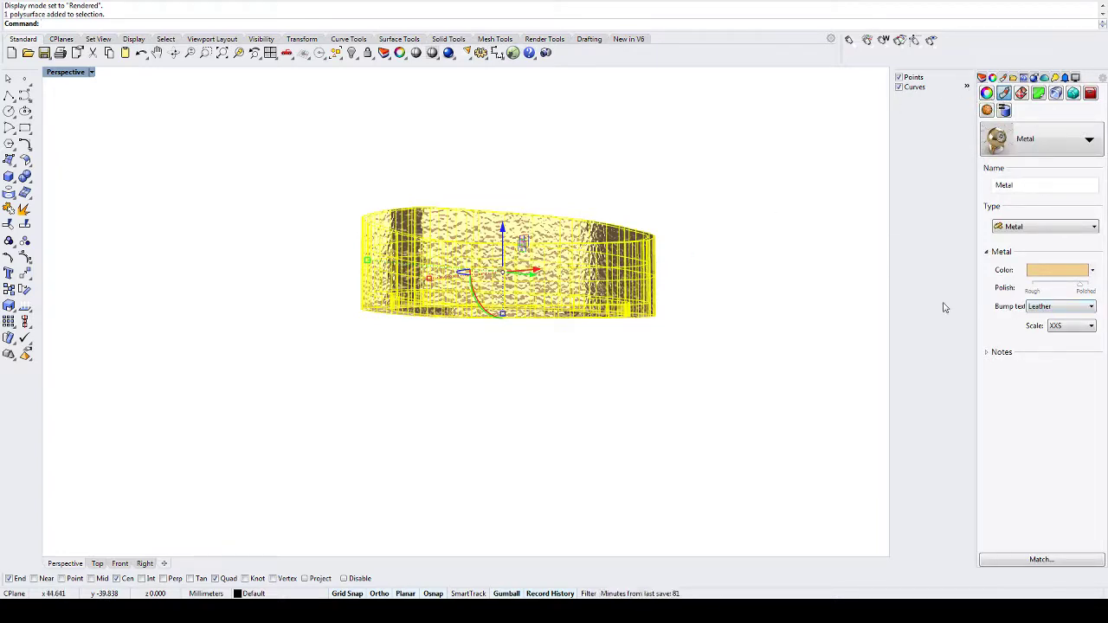
mouse_move(720, 260)
right_down()
mouse_move(717, 355)
mouse_move(728, 292)
mouse_move(710, 358)
mouse_move(705, 321)
mouse_move(730, 250)
mouse_move(683, 280)
mouse_move(733, 380)
mouse_move(696, 348)
mouse_move(700, 285)
mouse_move(714, 235)
mouse_move(724, 235)
mouse_move(707, 242)
right_up()
key(Escape)
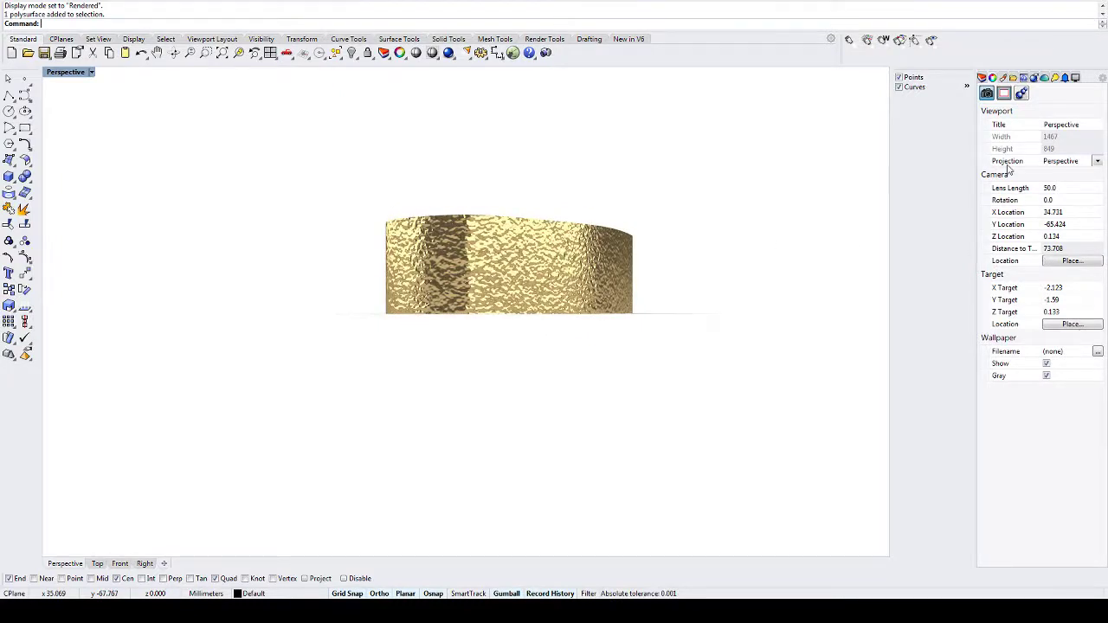
- Set the bump texture of the bezel's Metal material to None and deselect the bezel
click(611, 245)
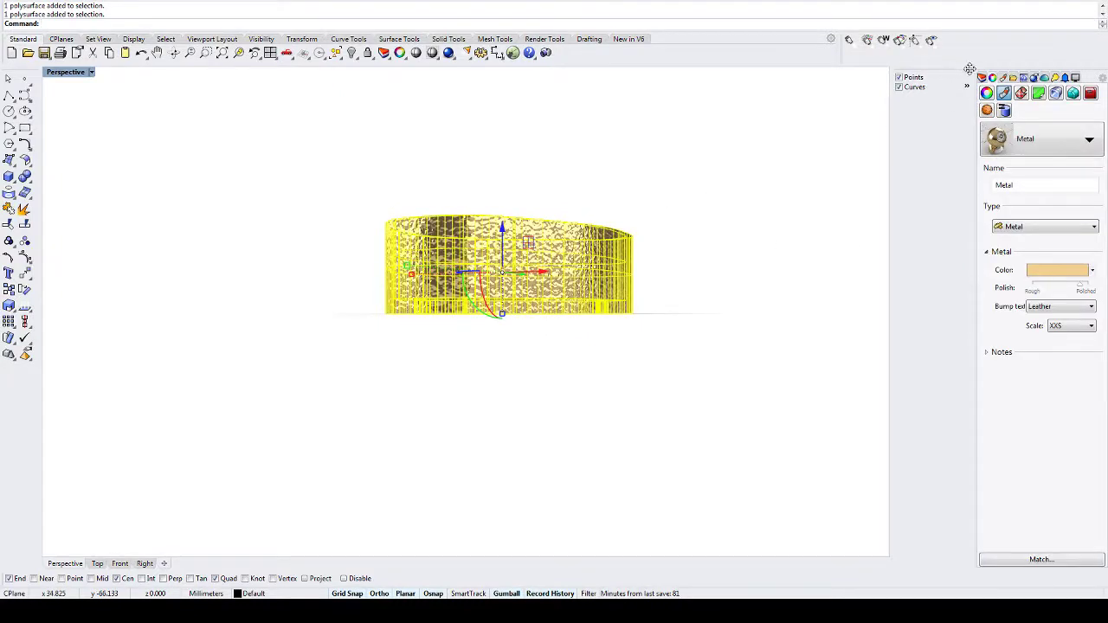
click(1091, 308)
click(1064, 320)
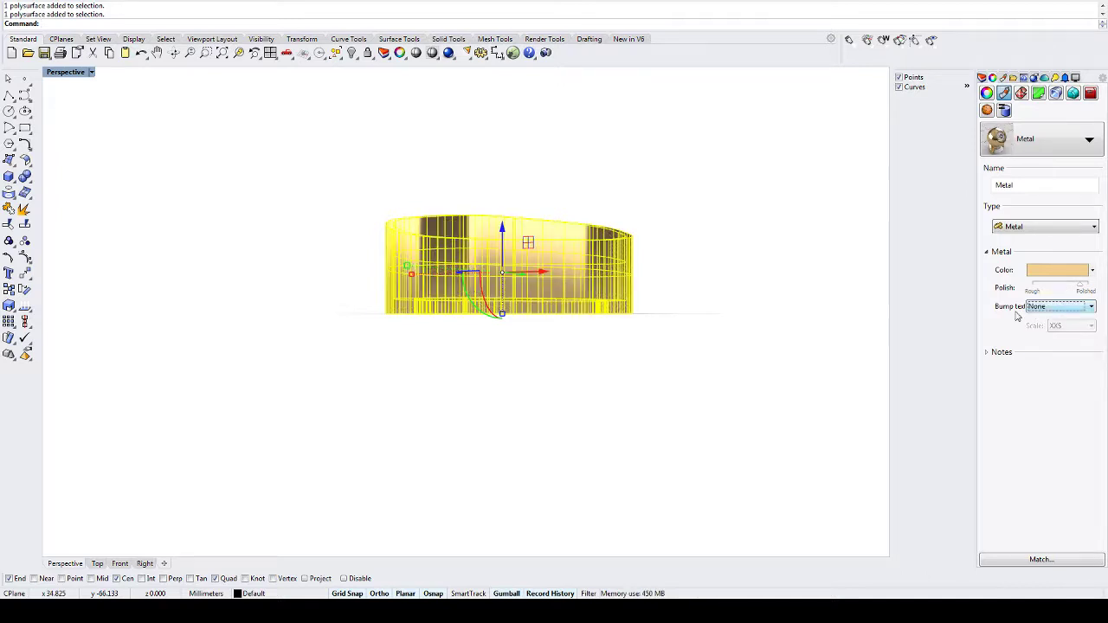
click(683, 210)
right_drag(683, 211, 719, 305)
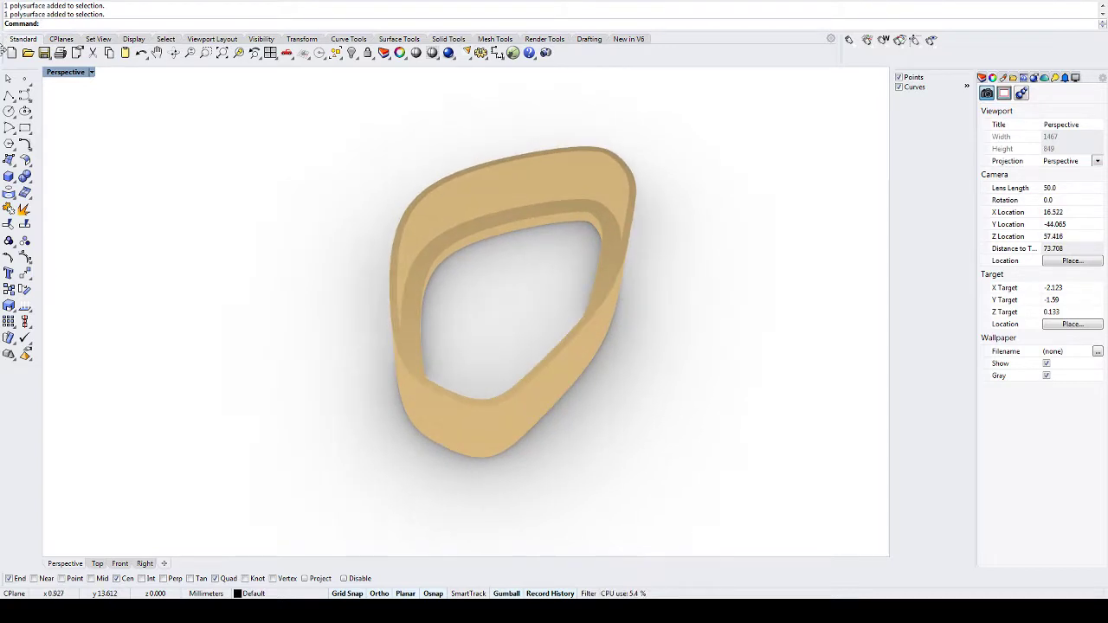
- Restore the four-viewport layout and turn on Layer 04 to display the text solids around the bezel
double_click(65, 73)
scroll(643, 173, down, 5)
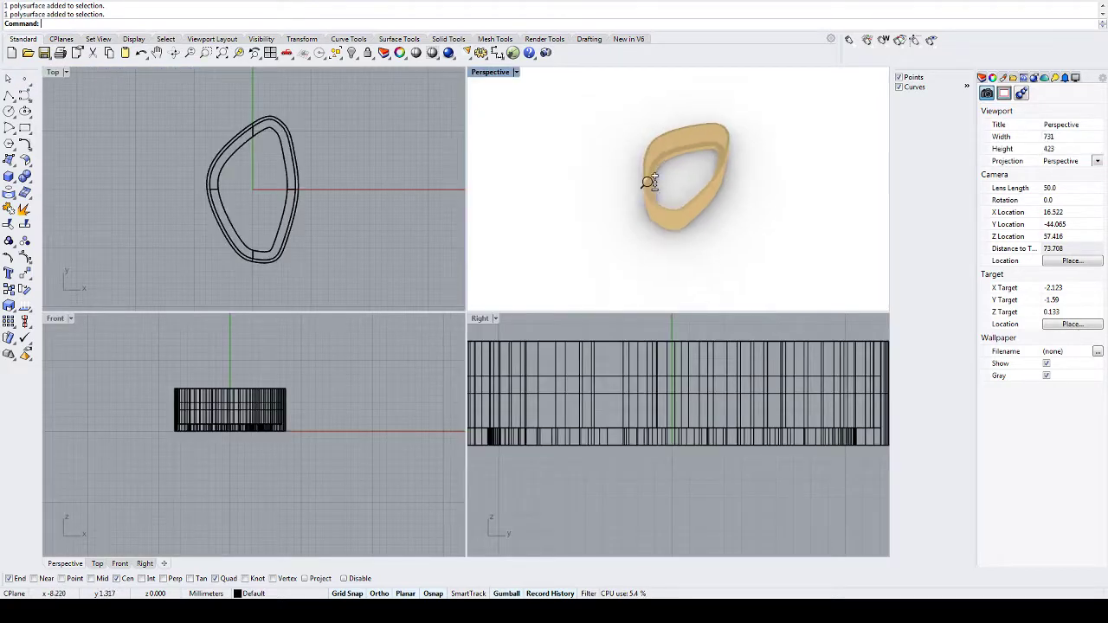
scroll(360, 167, down, 4)
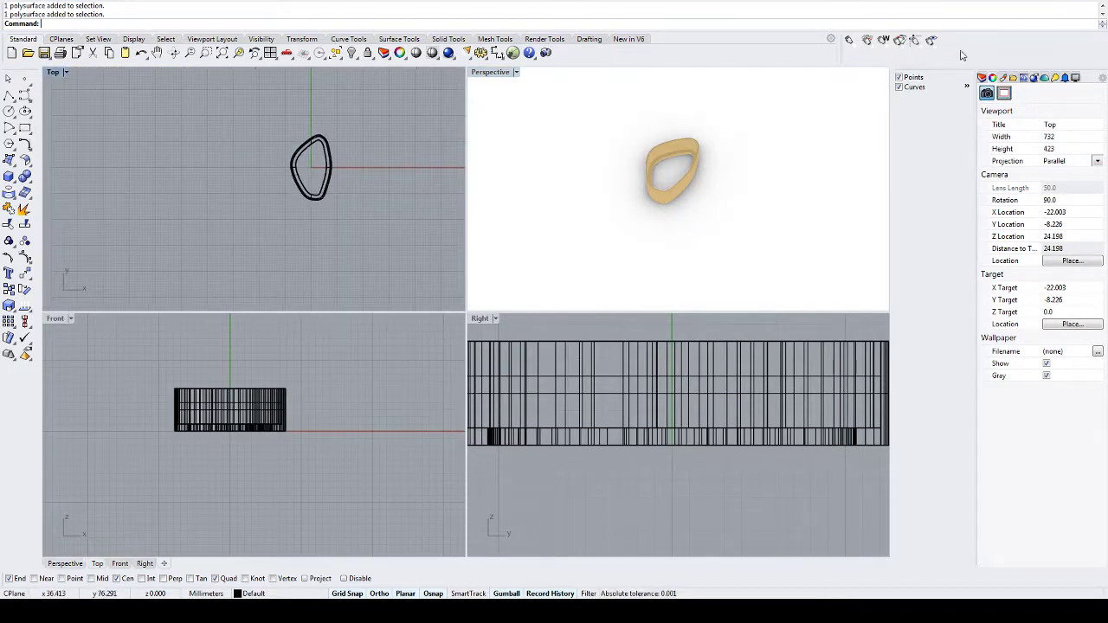
click(983, 78)
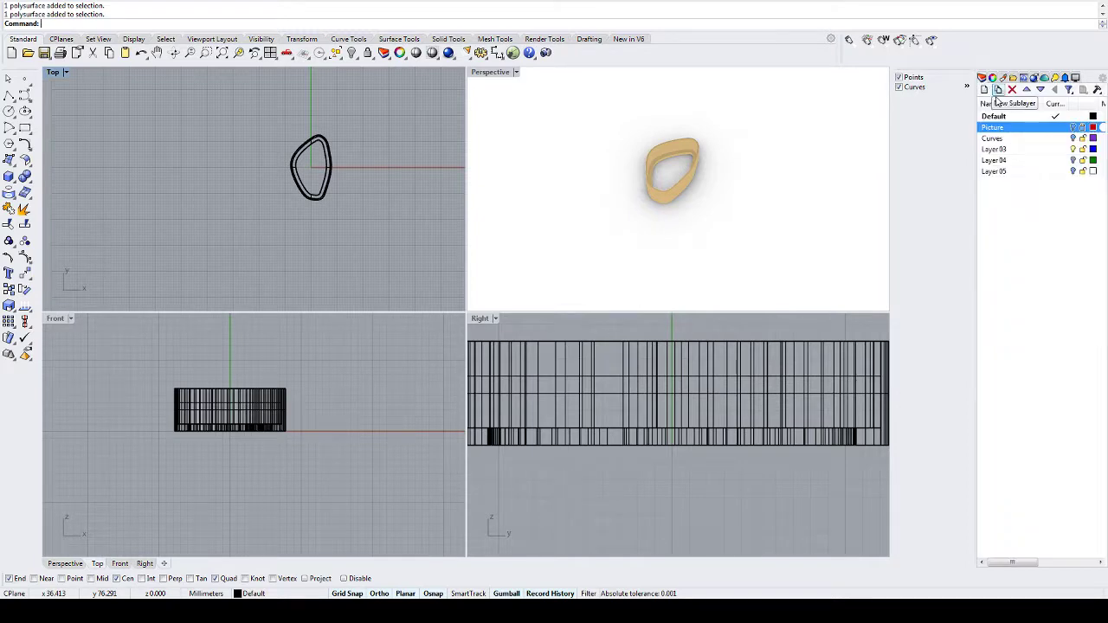
click(1074, 161)
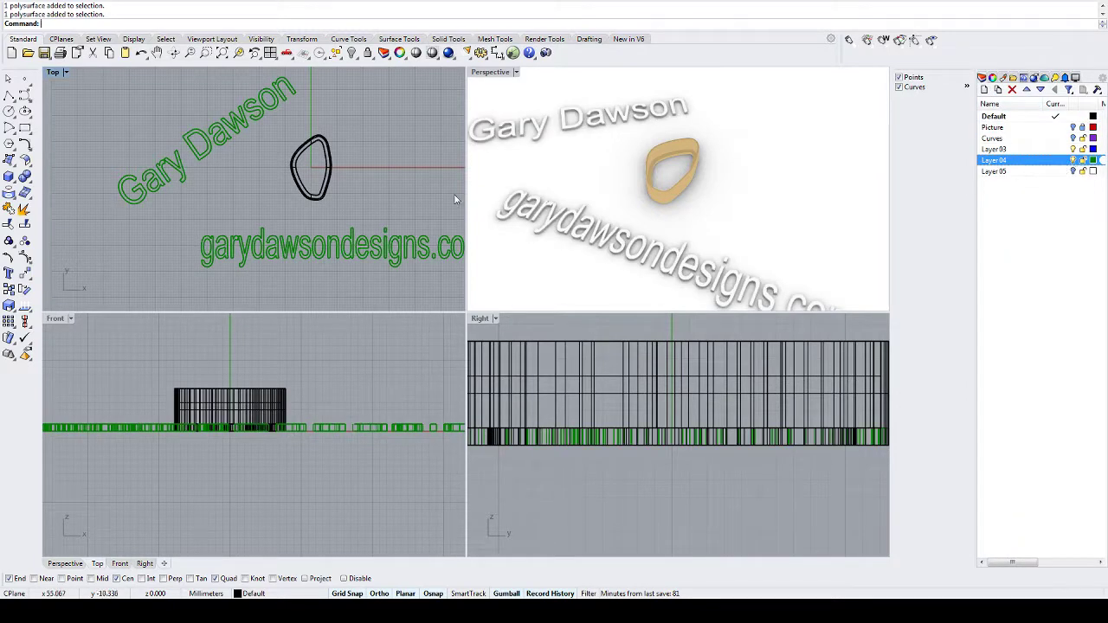
right_drag(519, 216, 580, 192)
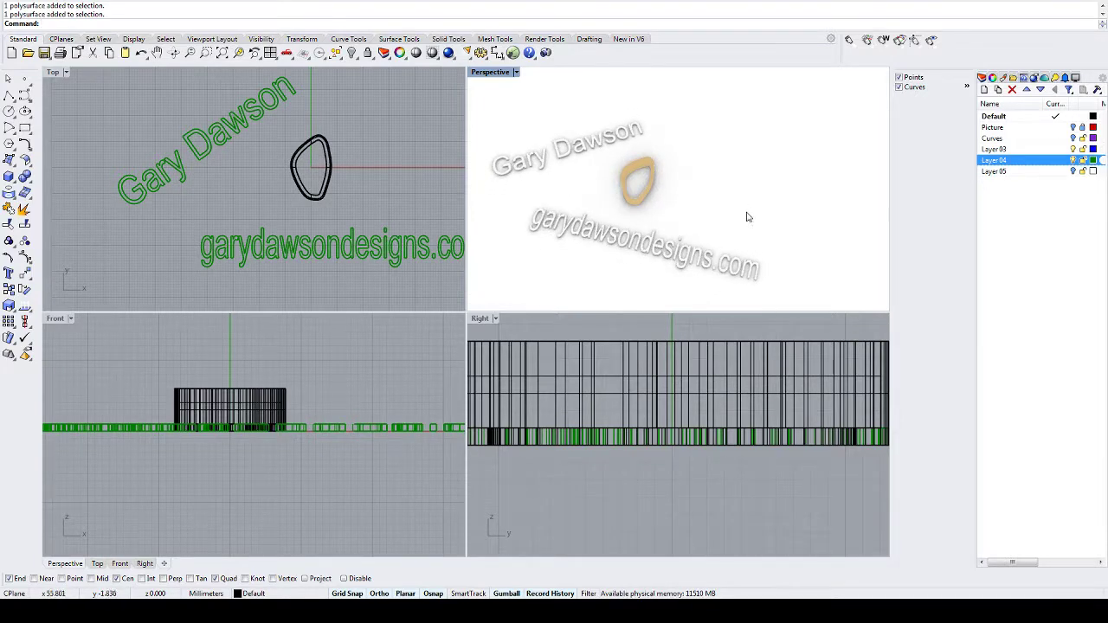